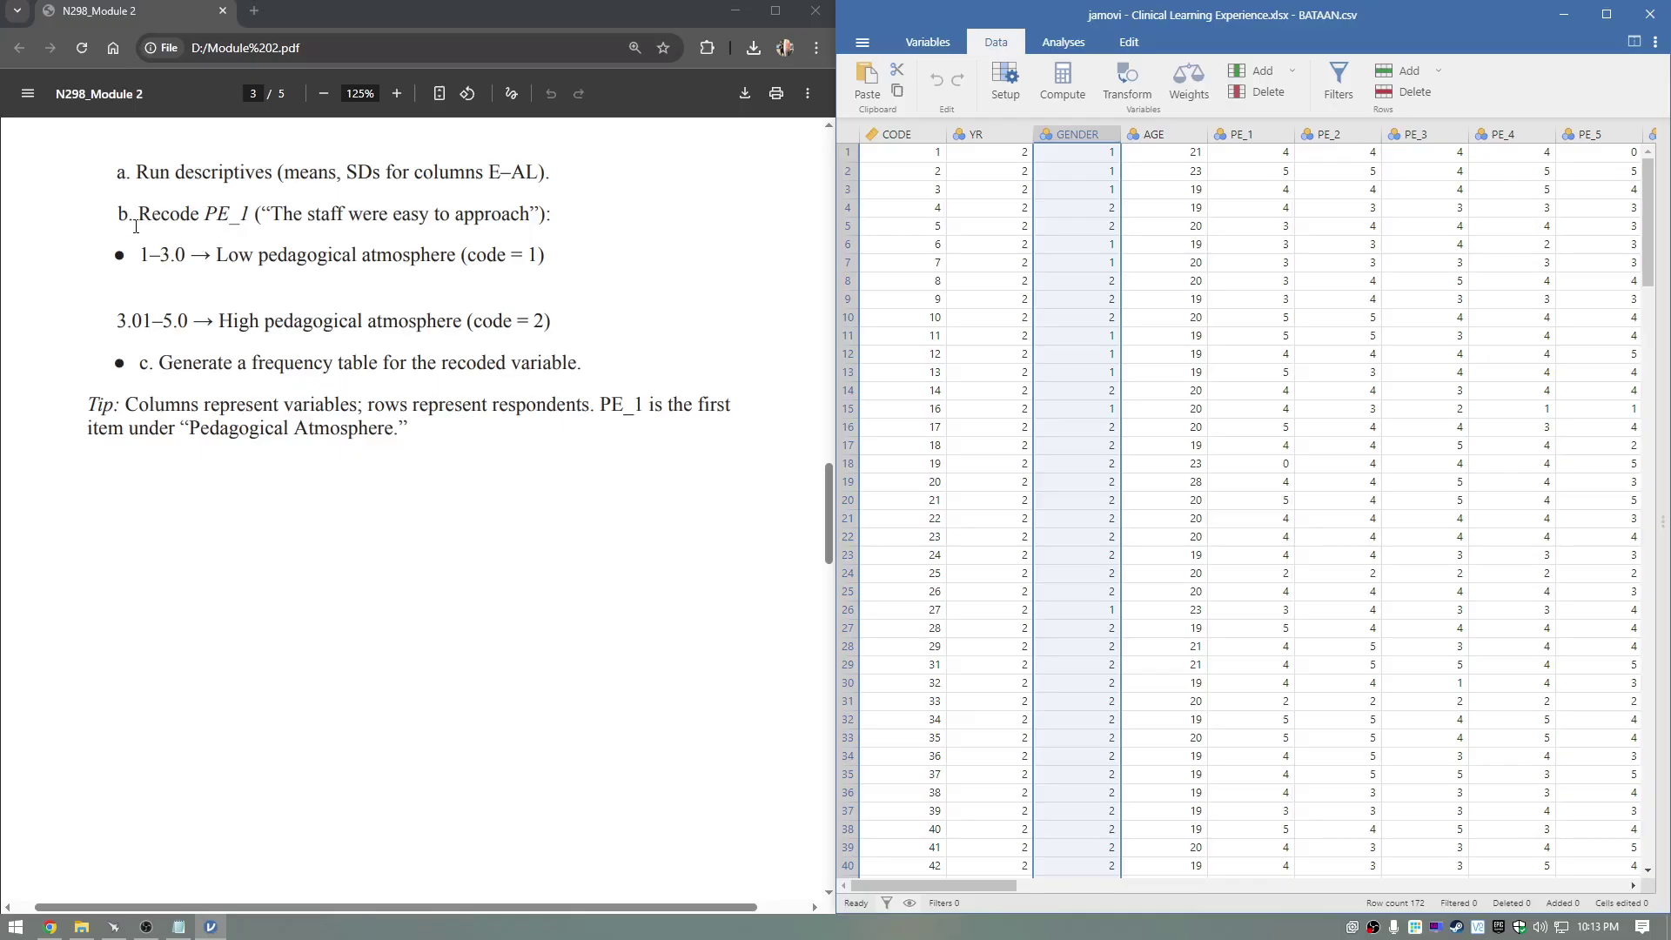
drag(136, 226, 257, 261)
click(256, 263)
click(1094, 136)
click(1076, 94)
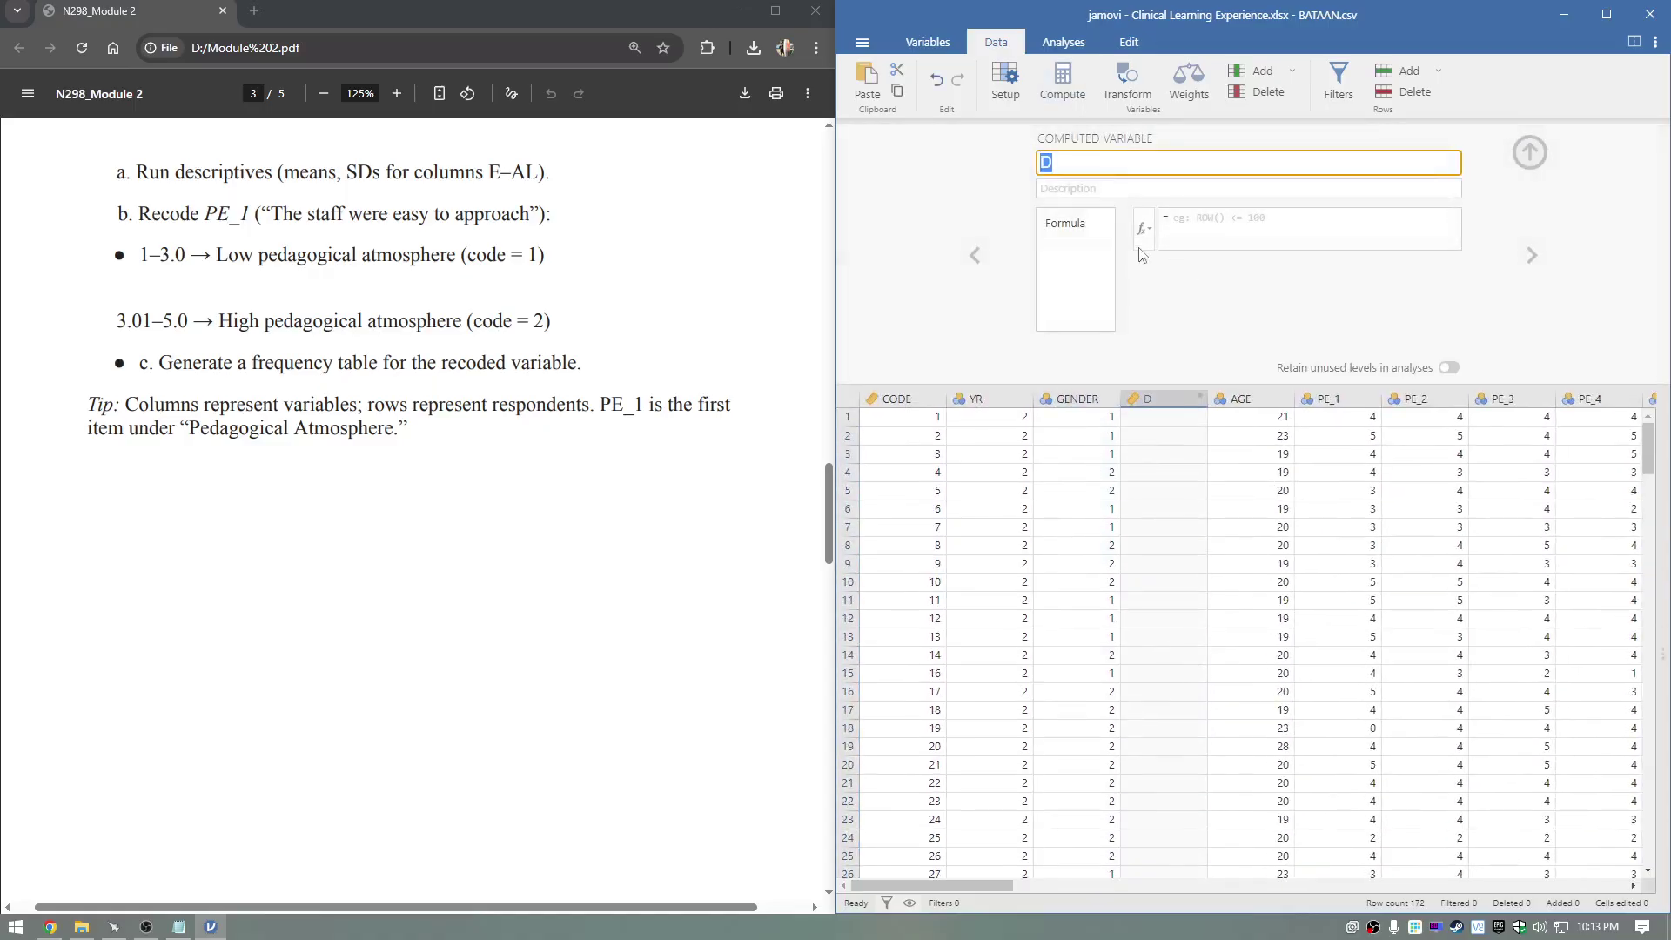
right_click(1163, 399)
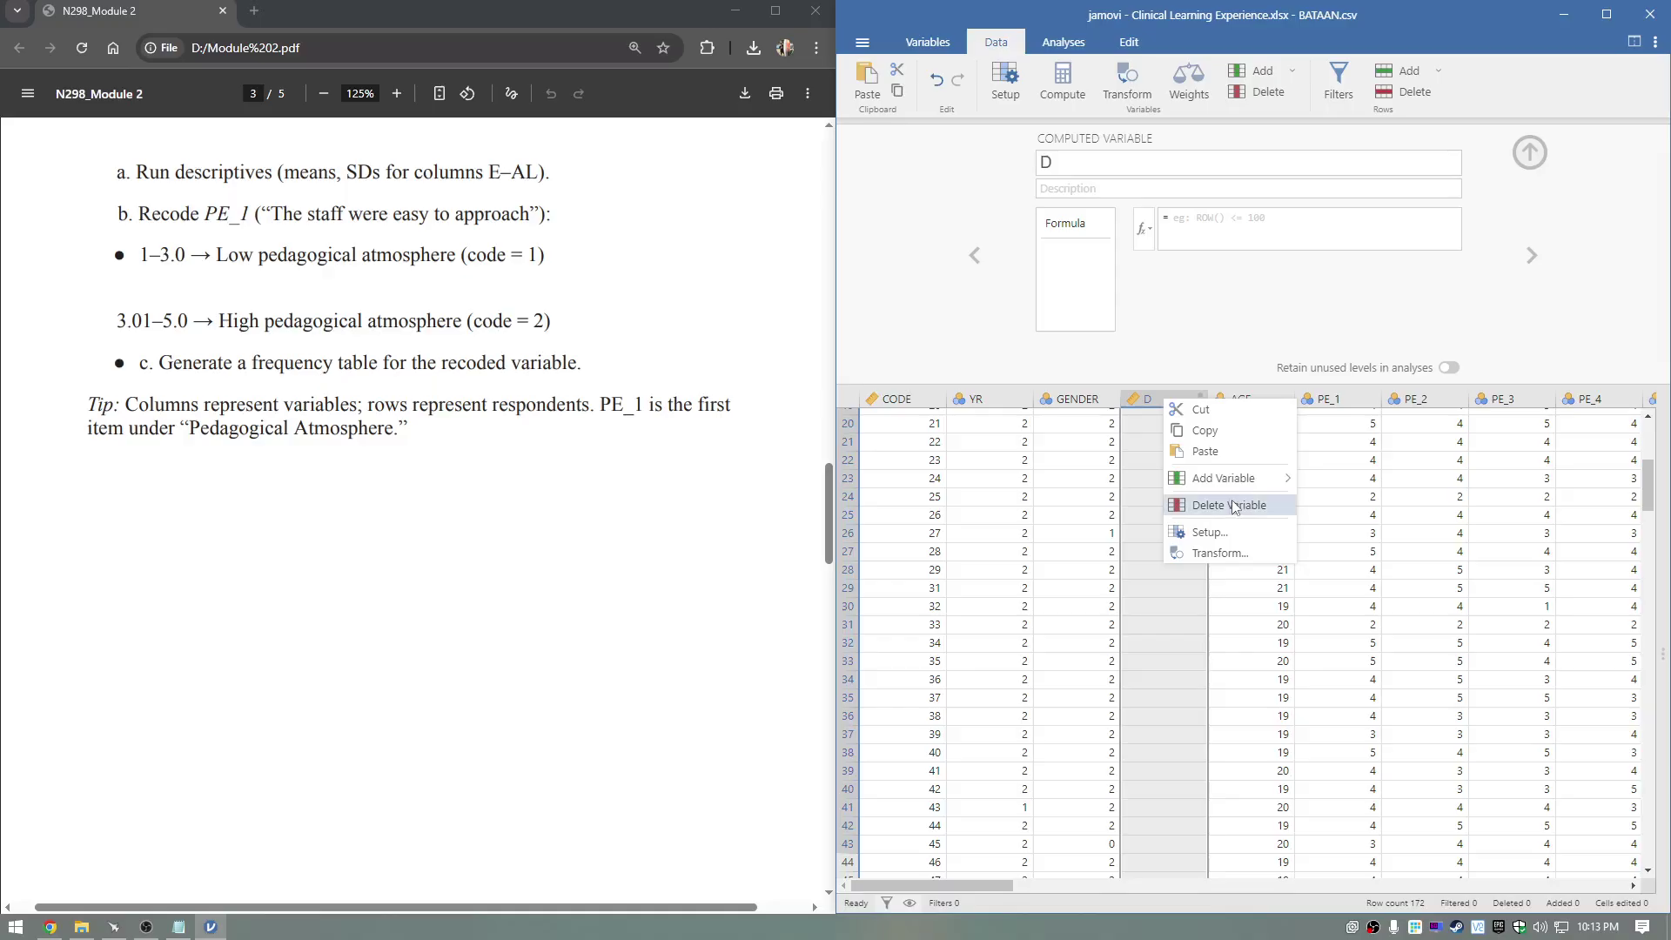
click(1184, 486)
click(1191, 265)
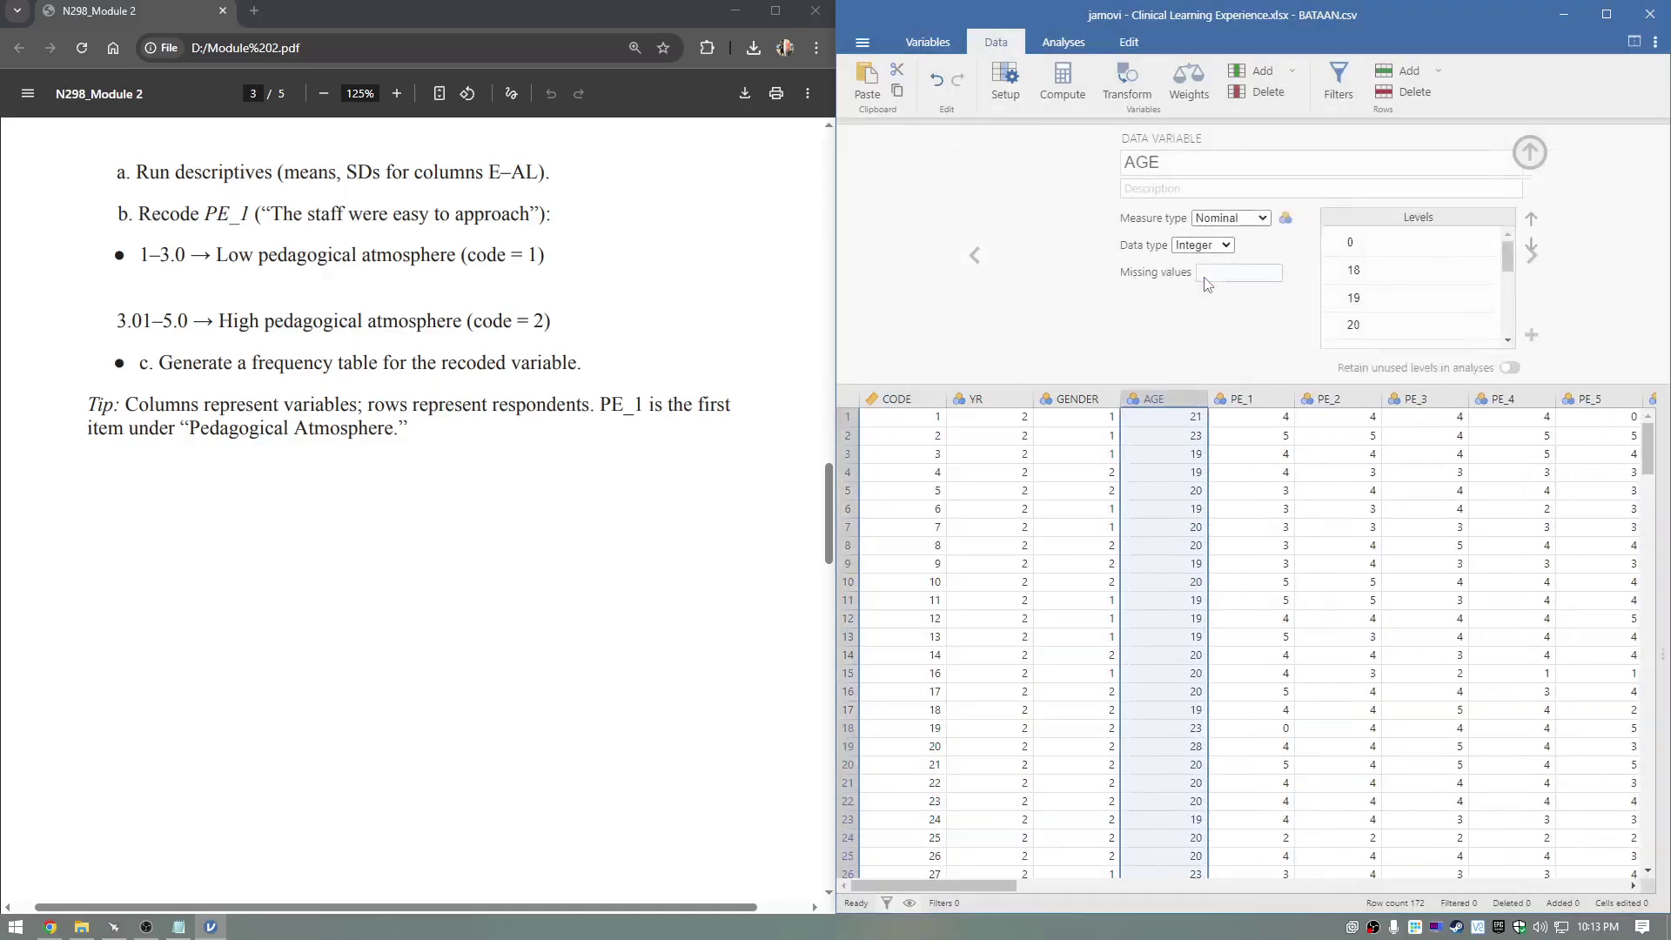
Review the GENDER variable's setup and levels, close the setup, and leave the GENDER column selected
click(1096, 400)
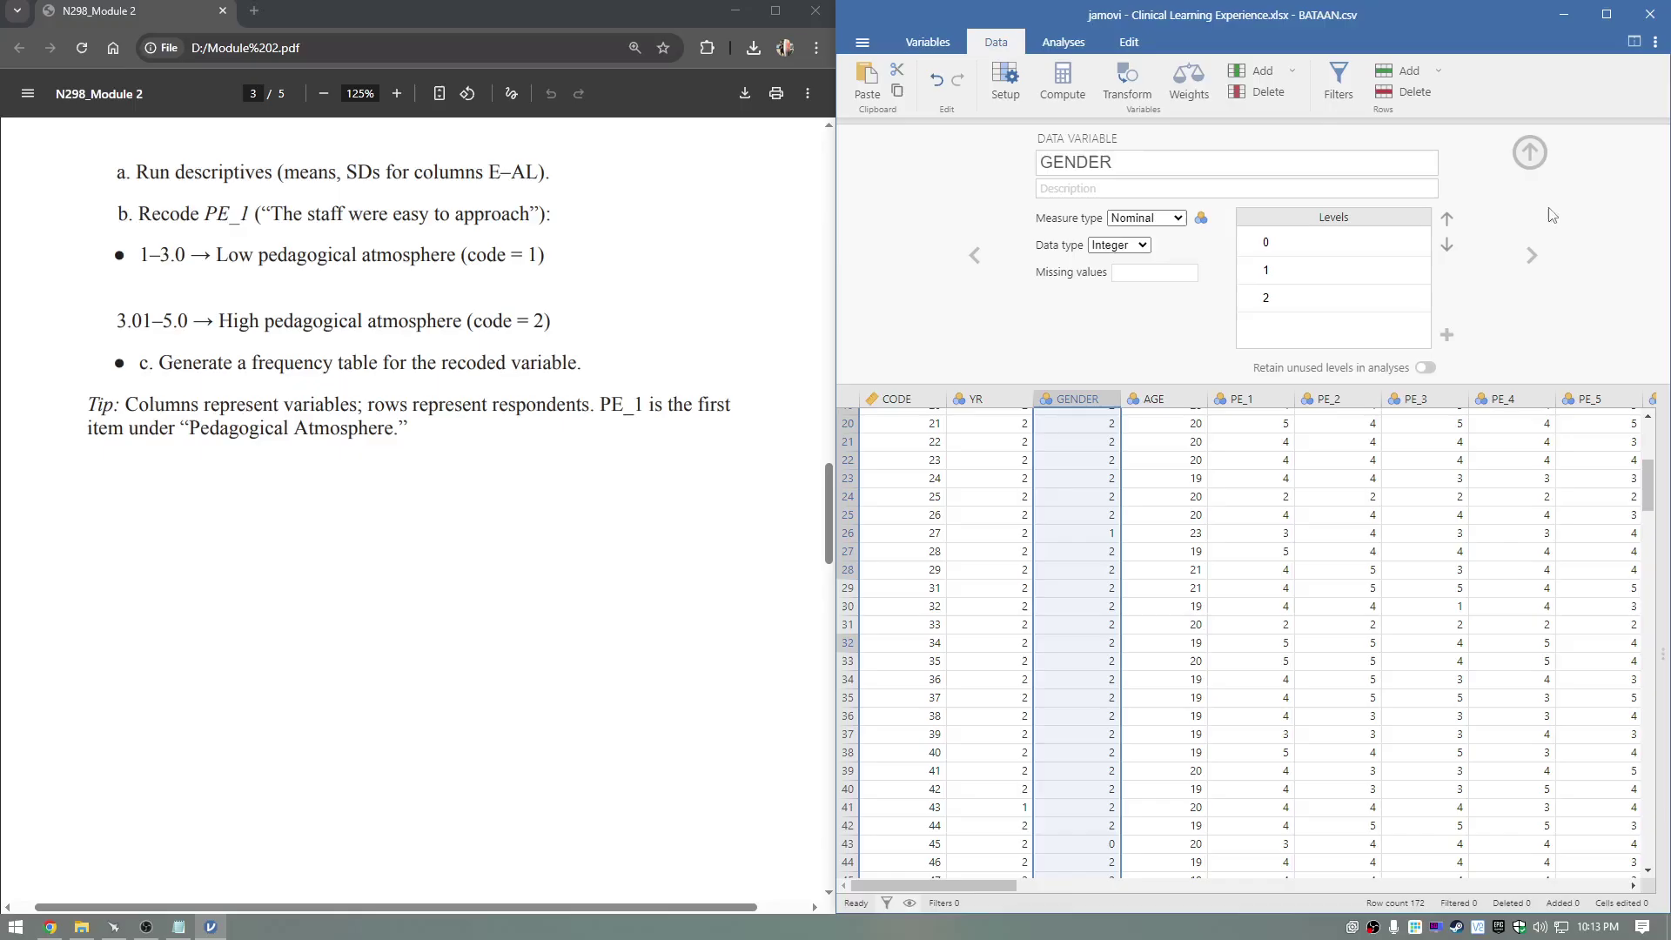
click(1529, 153)
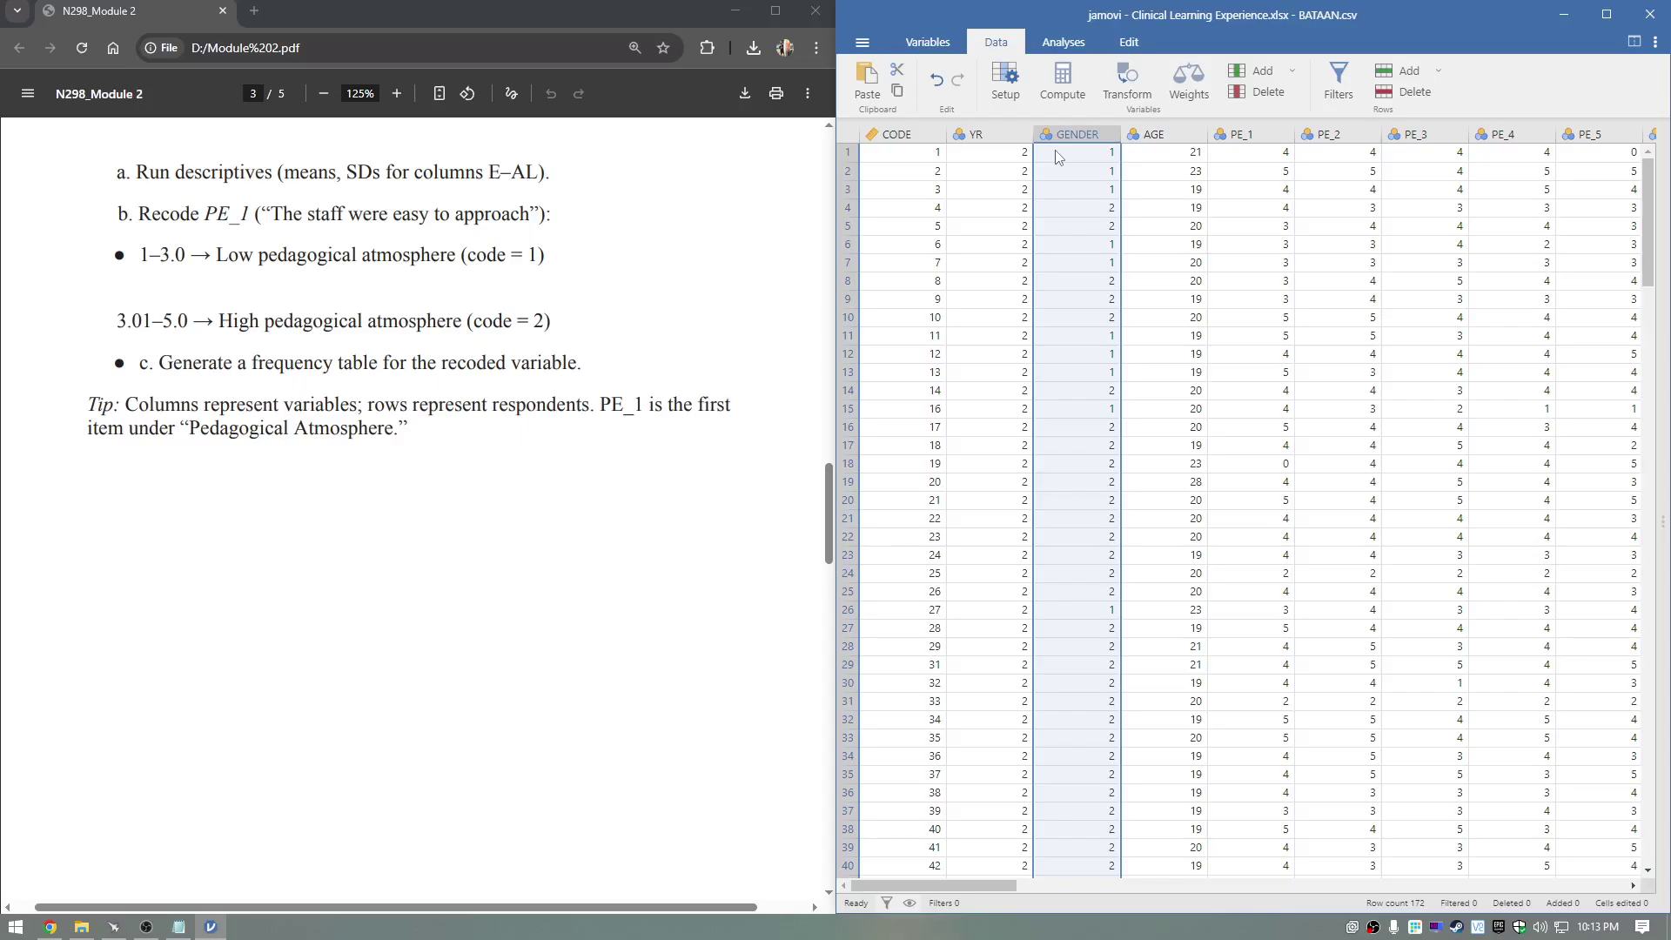
click(1253, 136)
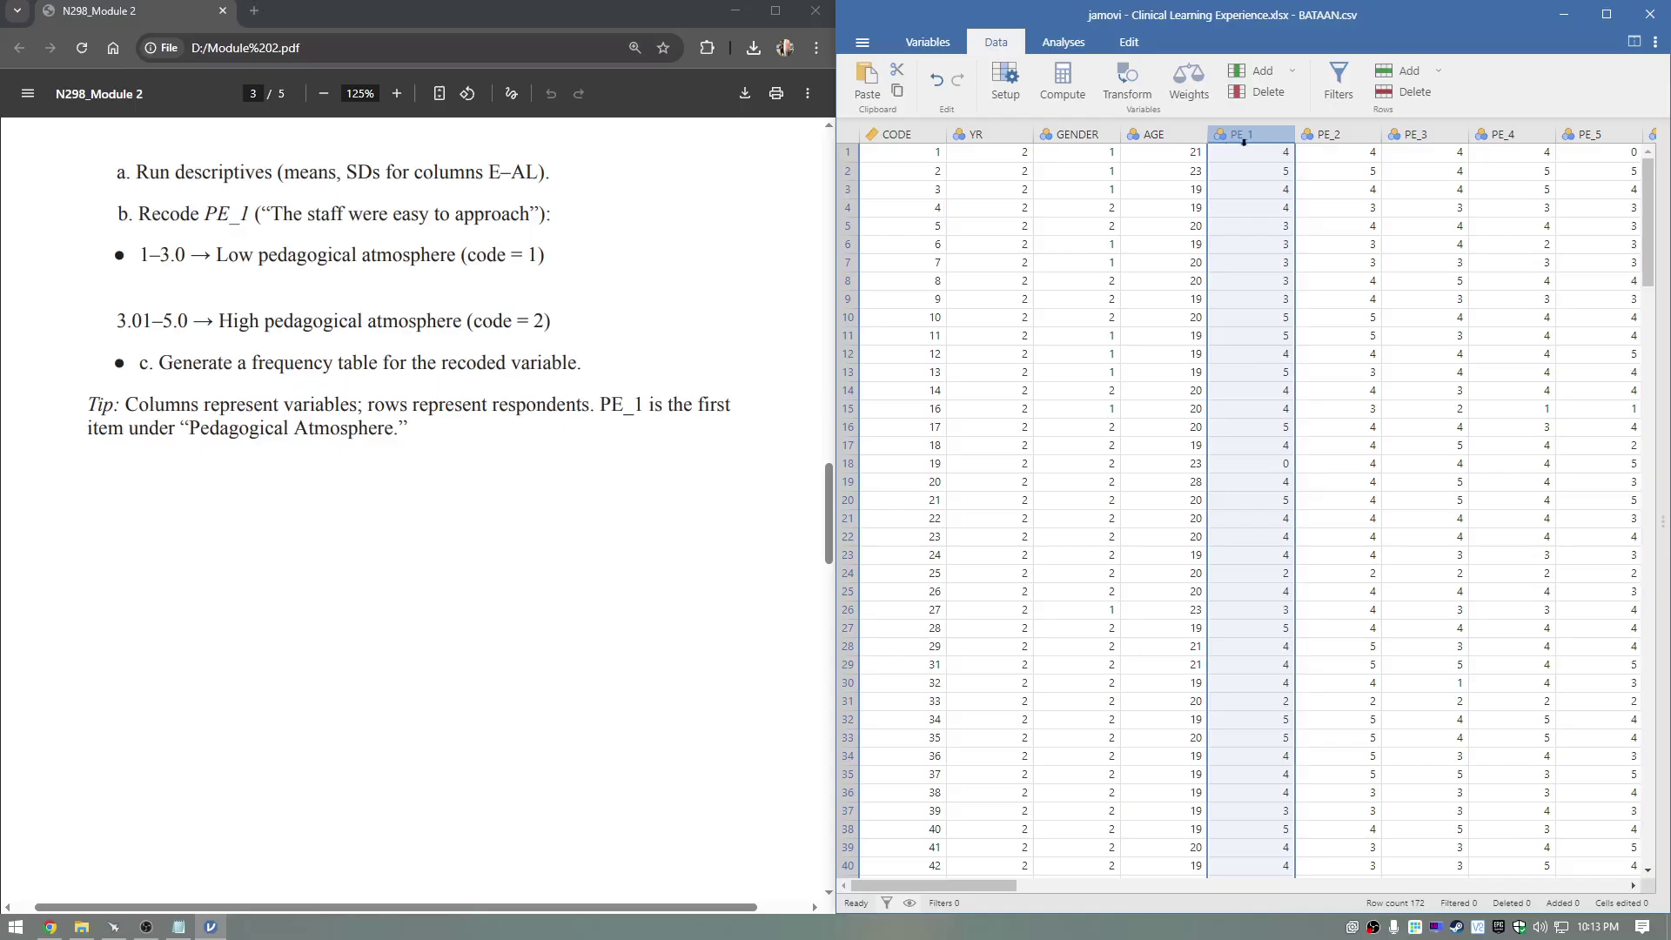
click(1077, 134)
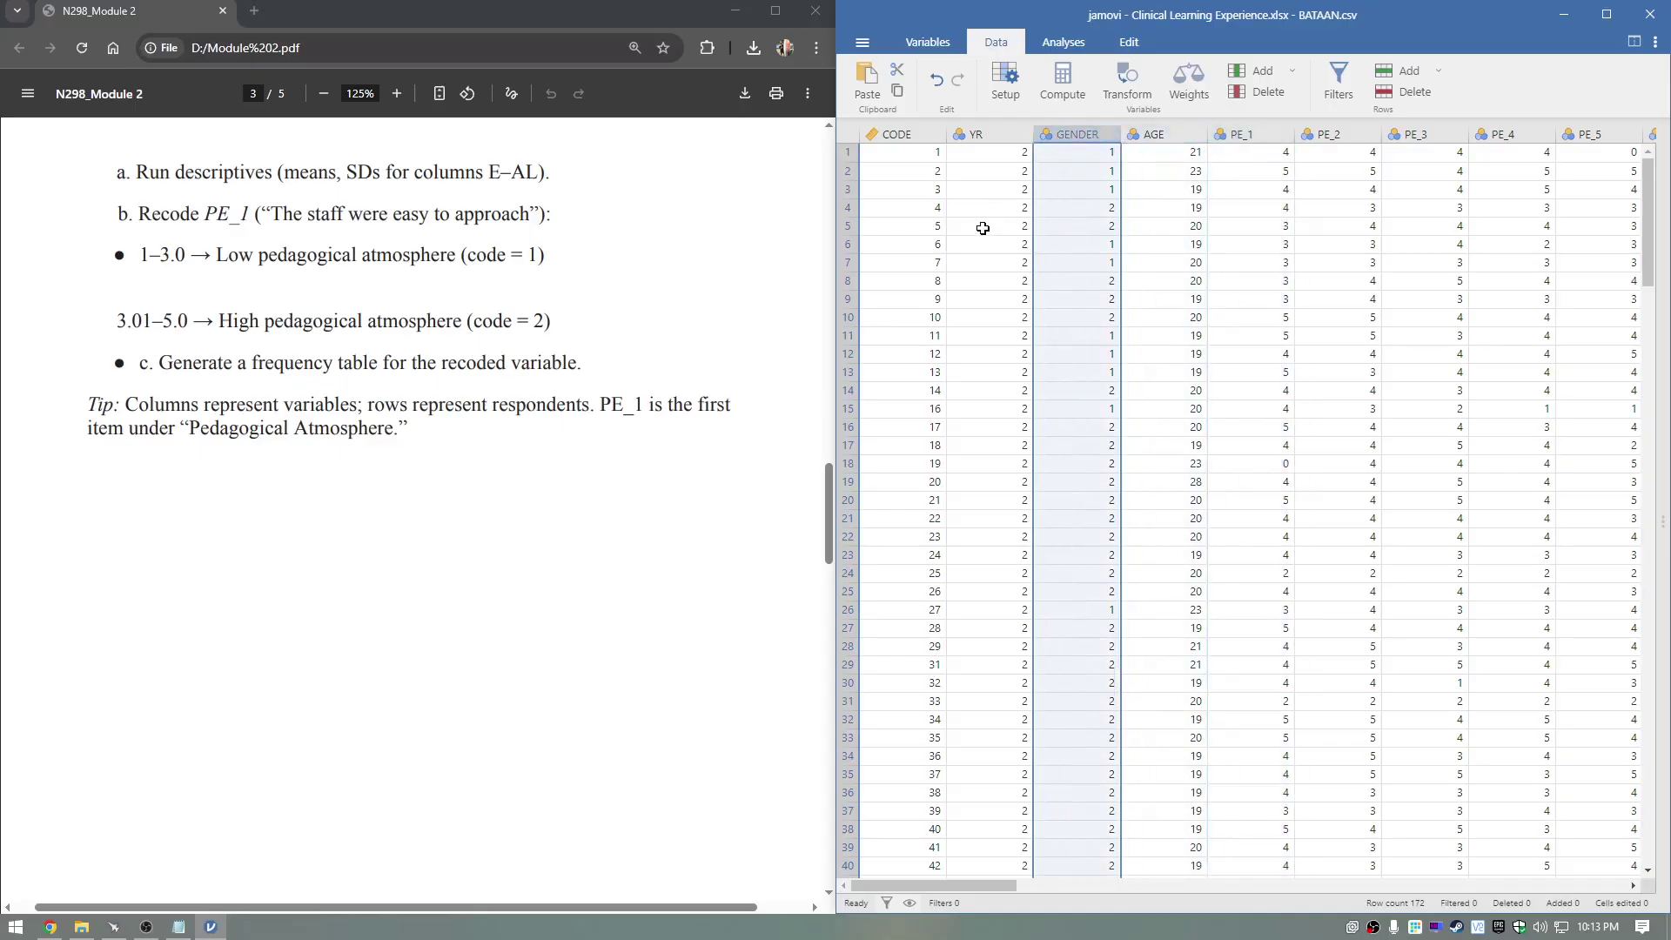
Switch to Notepad and write "1 = Males" as the first line of the gender code list
click(180, 926)
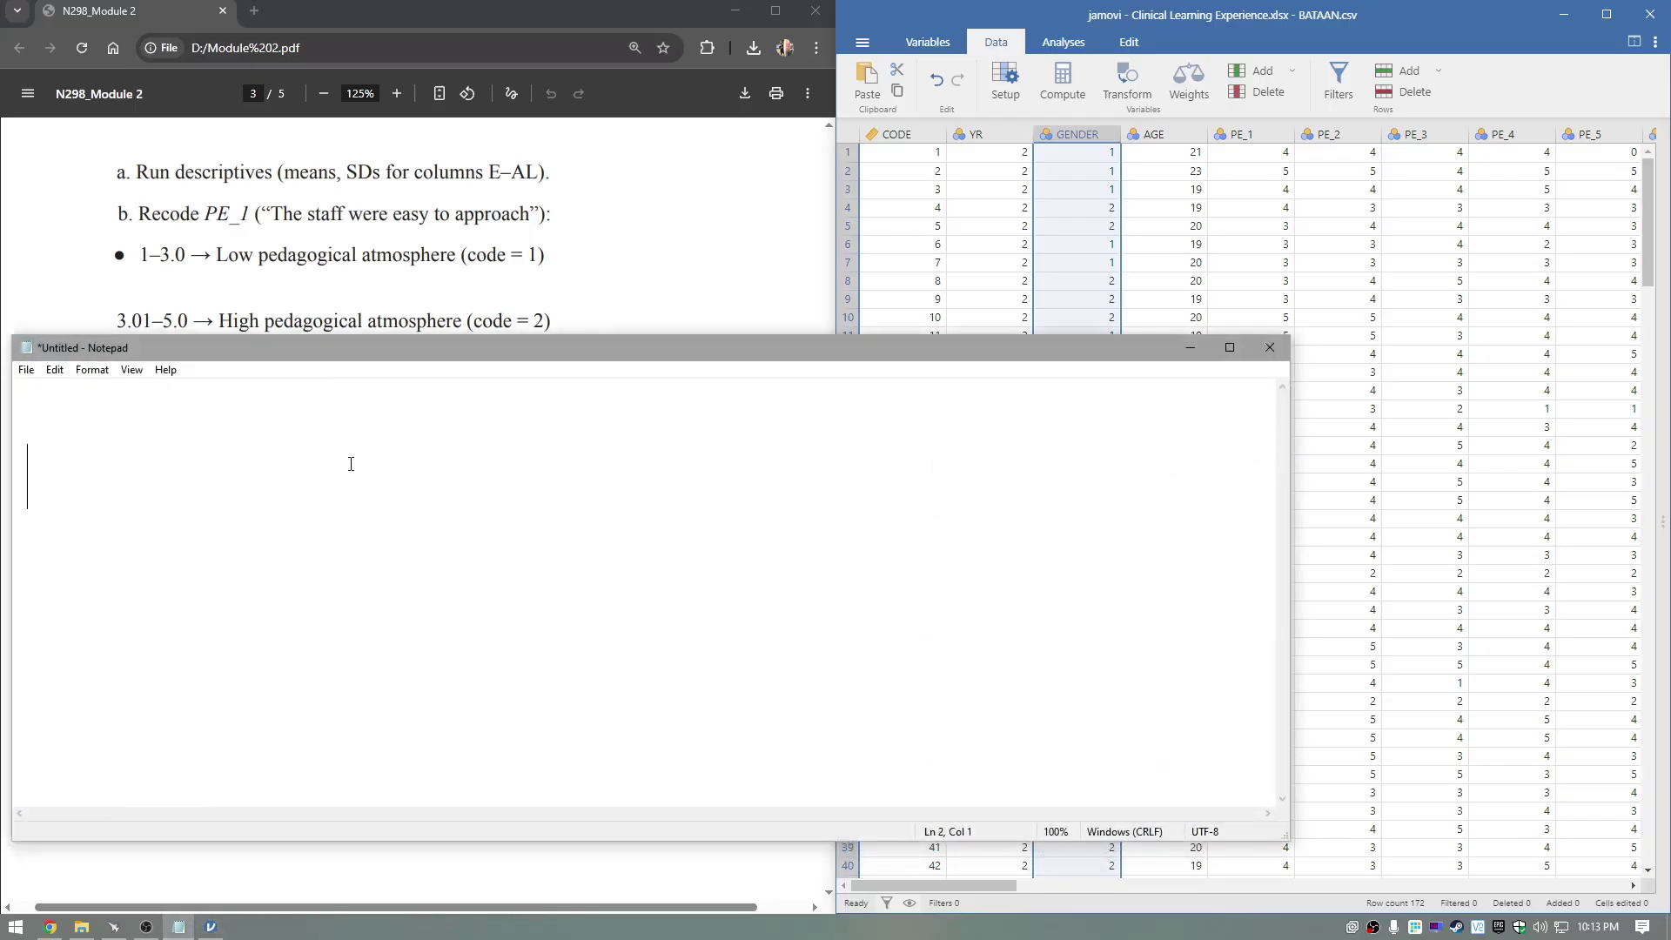
click(351, 415)
text(1 = mALE)
key(BackSpace)
key(BackSpace)
key(BackSpace)
key(BackSpace)
text(Male)
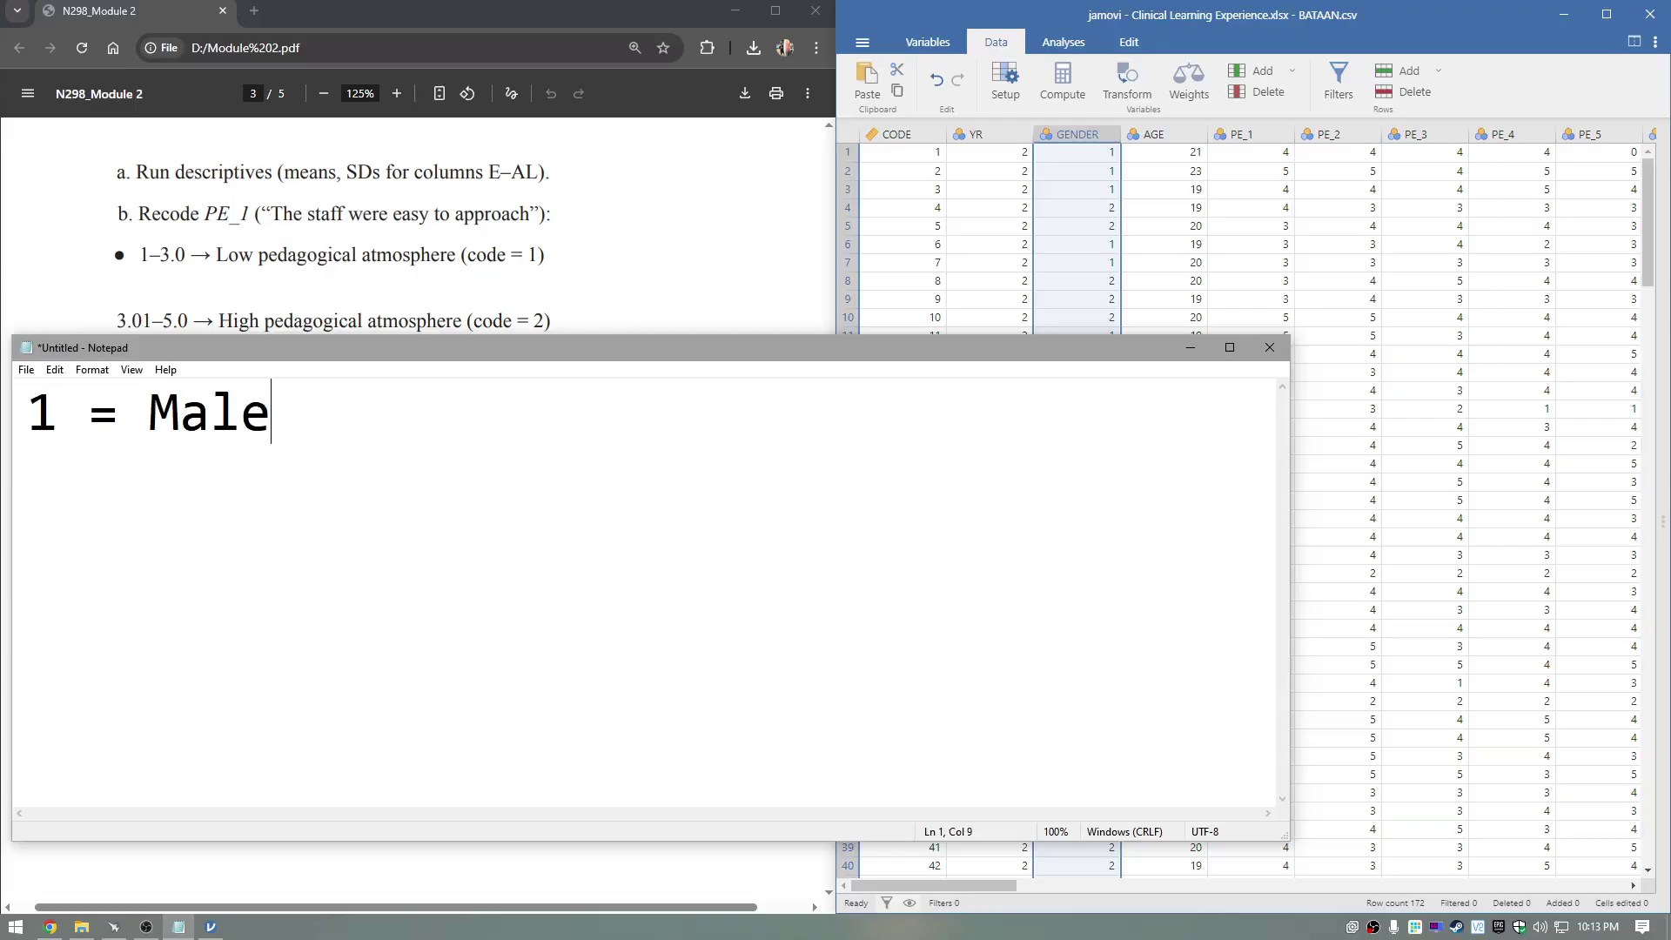
text(s)
key(Return)
Add the lines "2 = Females" and "0 = Rather not say" to the gender code list, and minimize Notepad to return to jamovi
text(2 = Females)
key(Return)
text(0 )
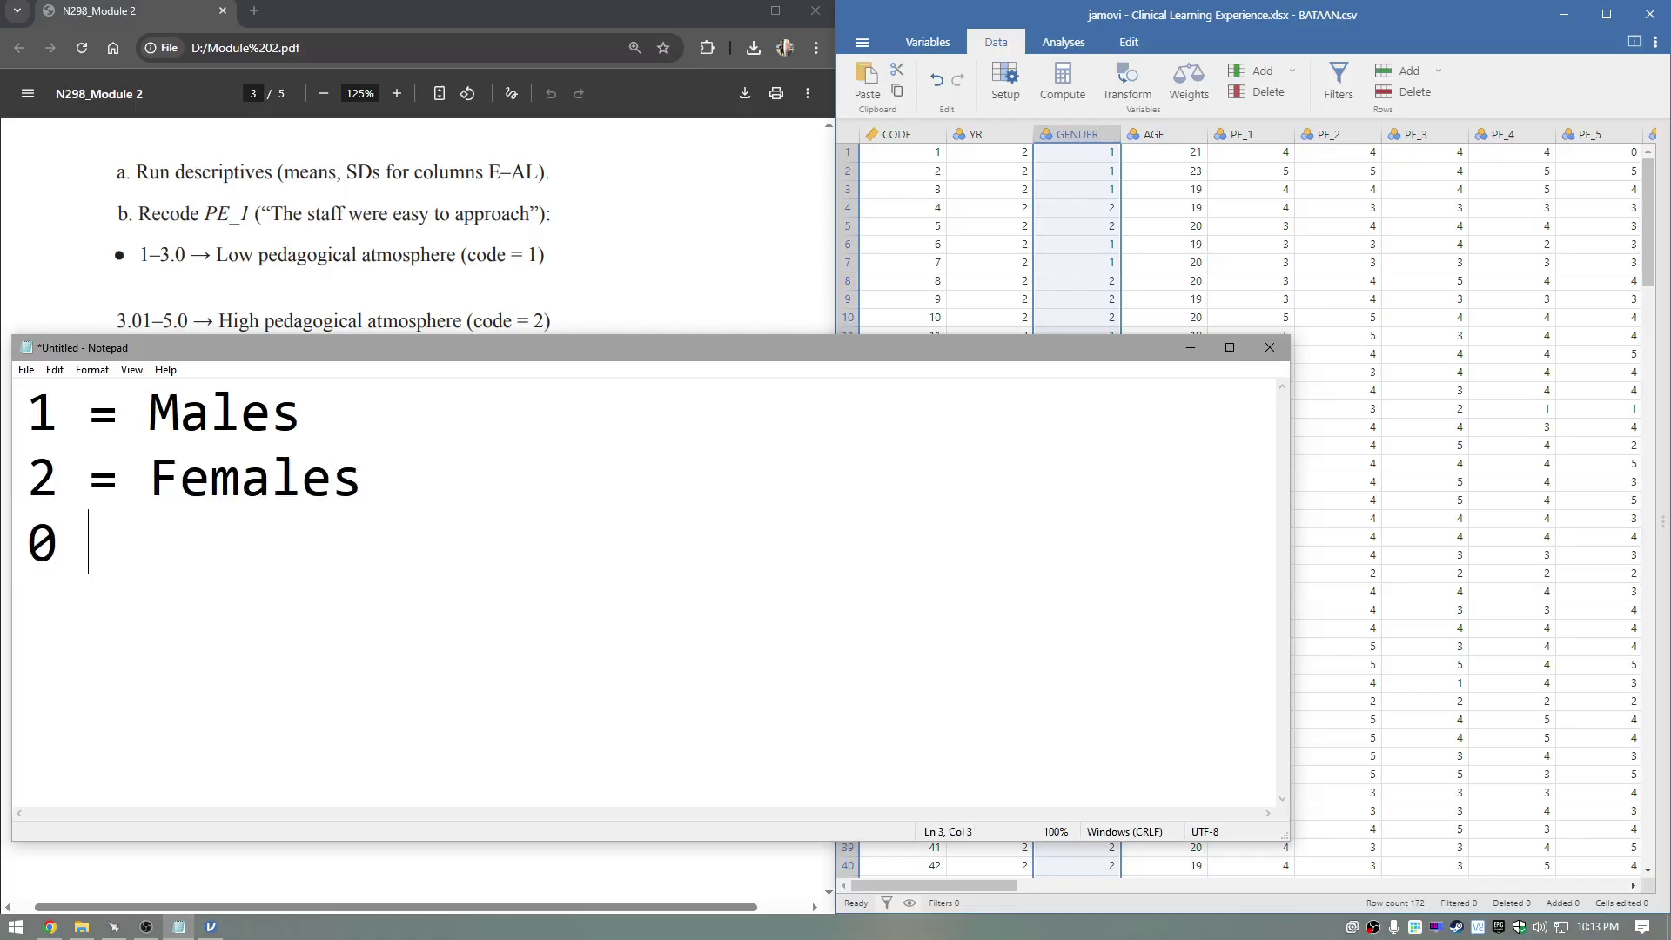
text(= REat)
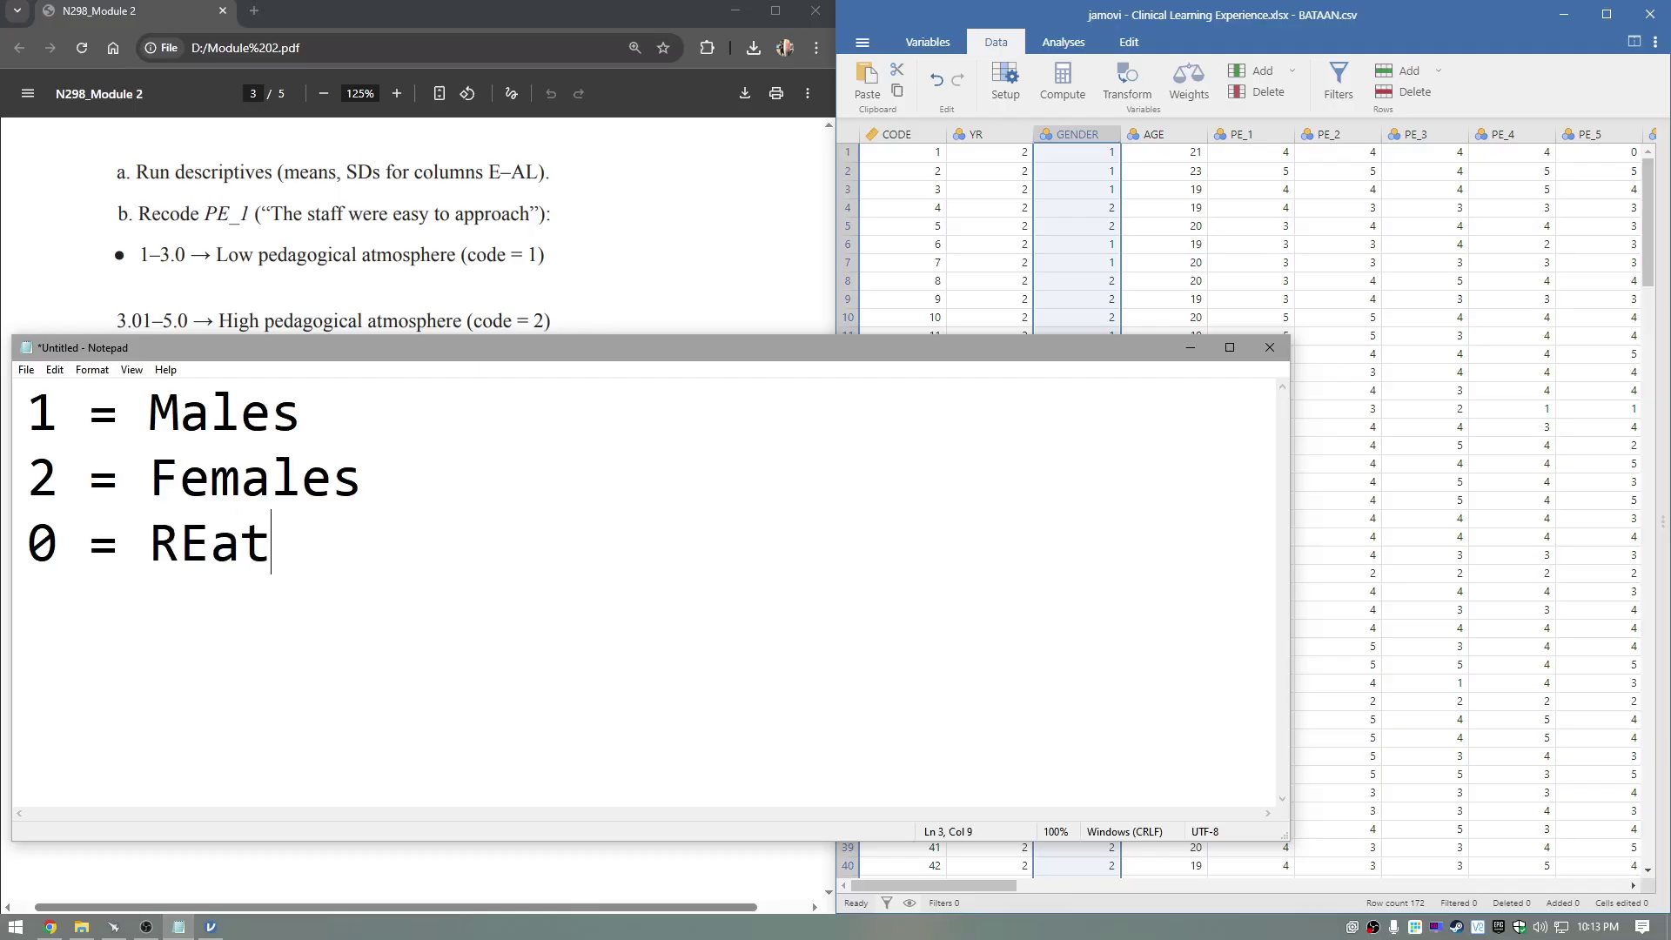
key(BackSpace)
key(BackSpace)
key(BackSpace)
text(ather not sa)
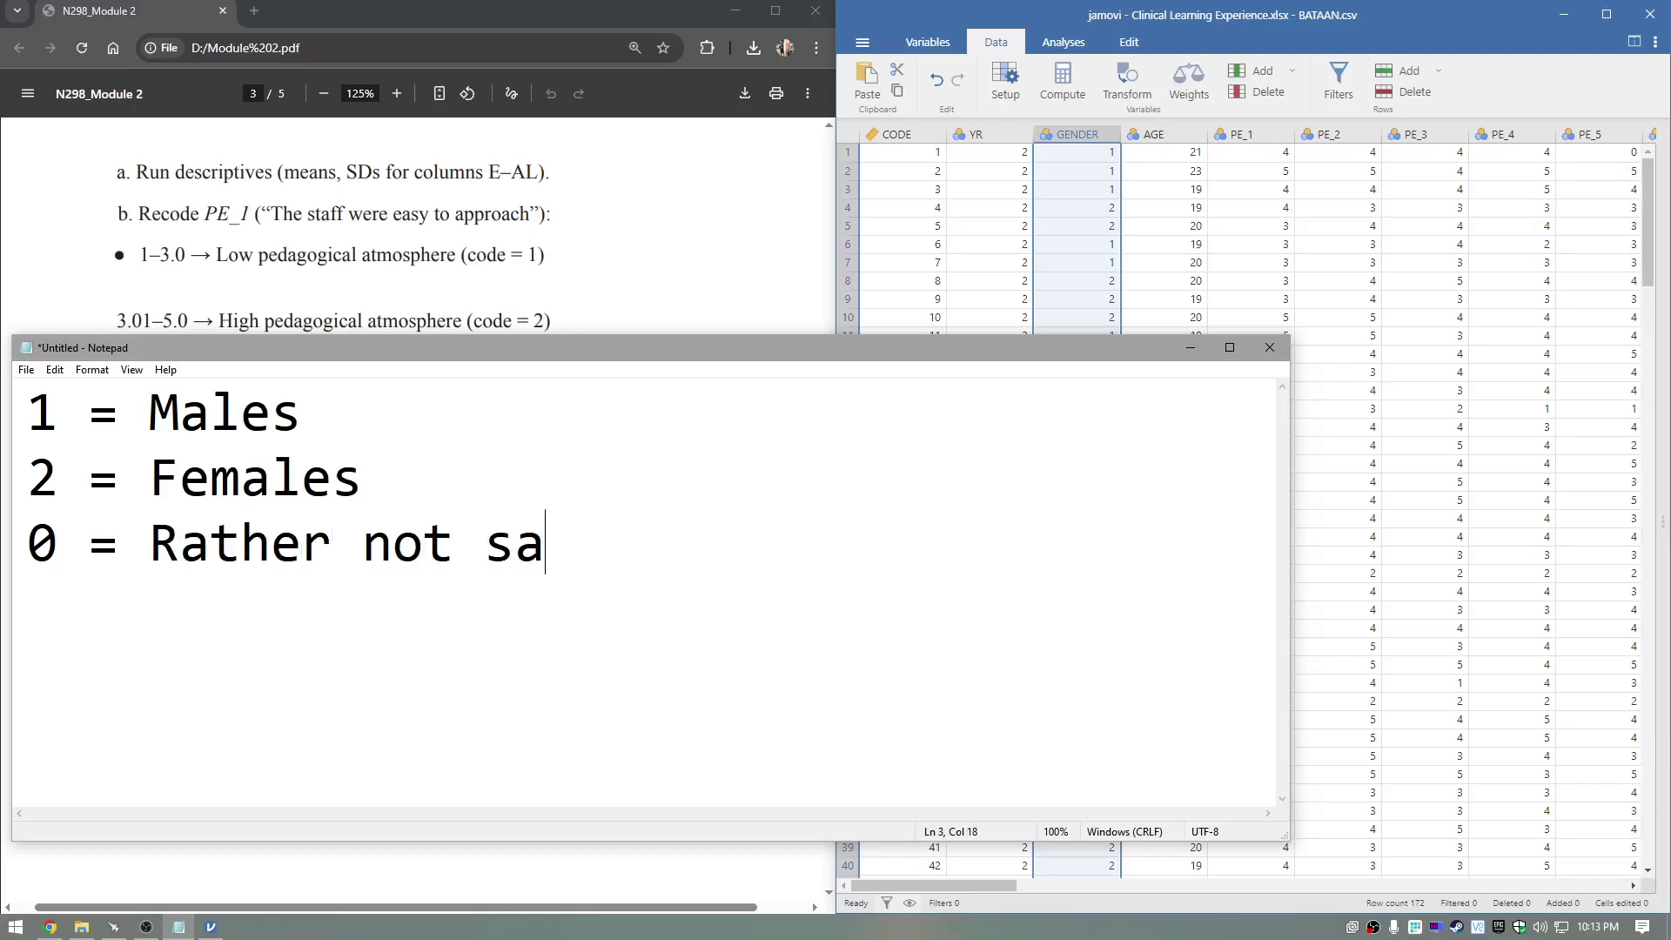
text(y)
click(1200, 347)
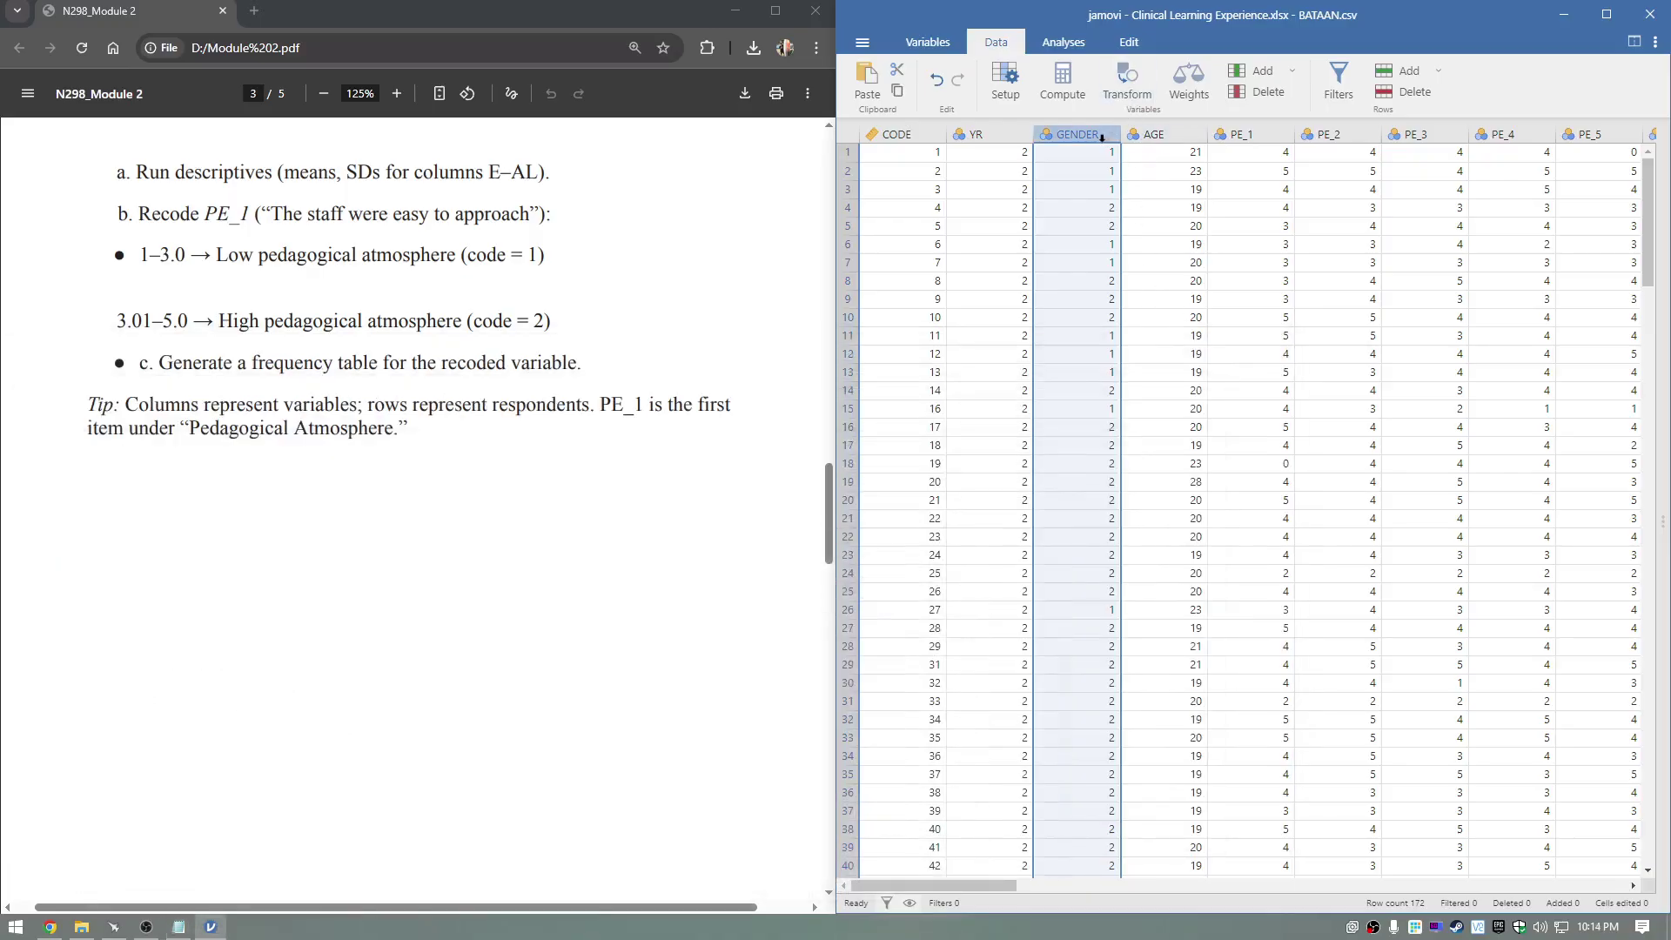
Create a transformed variable from GENDER, name it "Gender (Lit)" and assign a newly created transform to it
click(1114, 91)
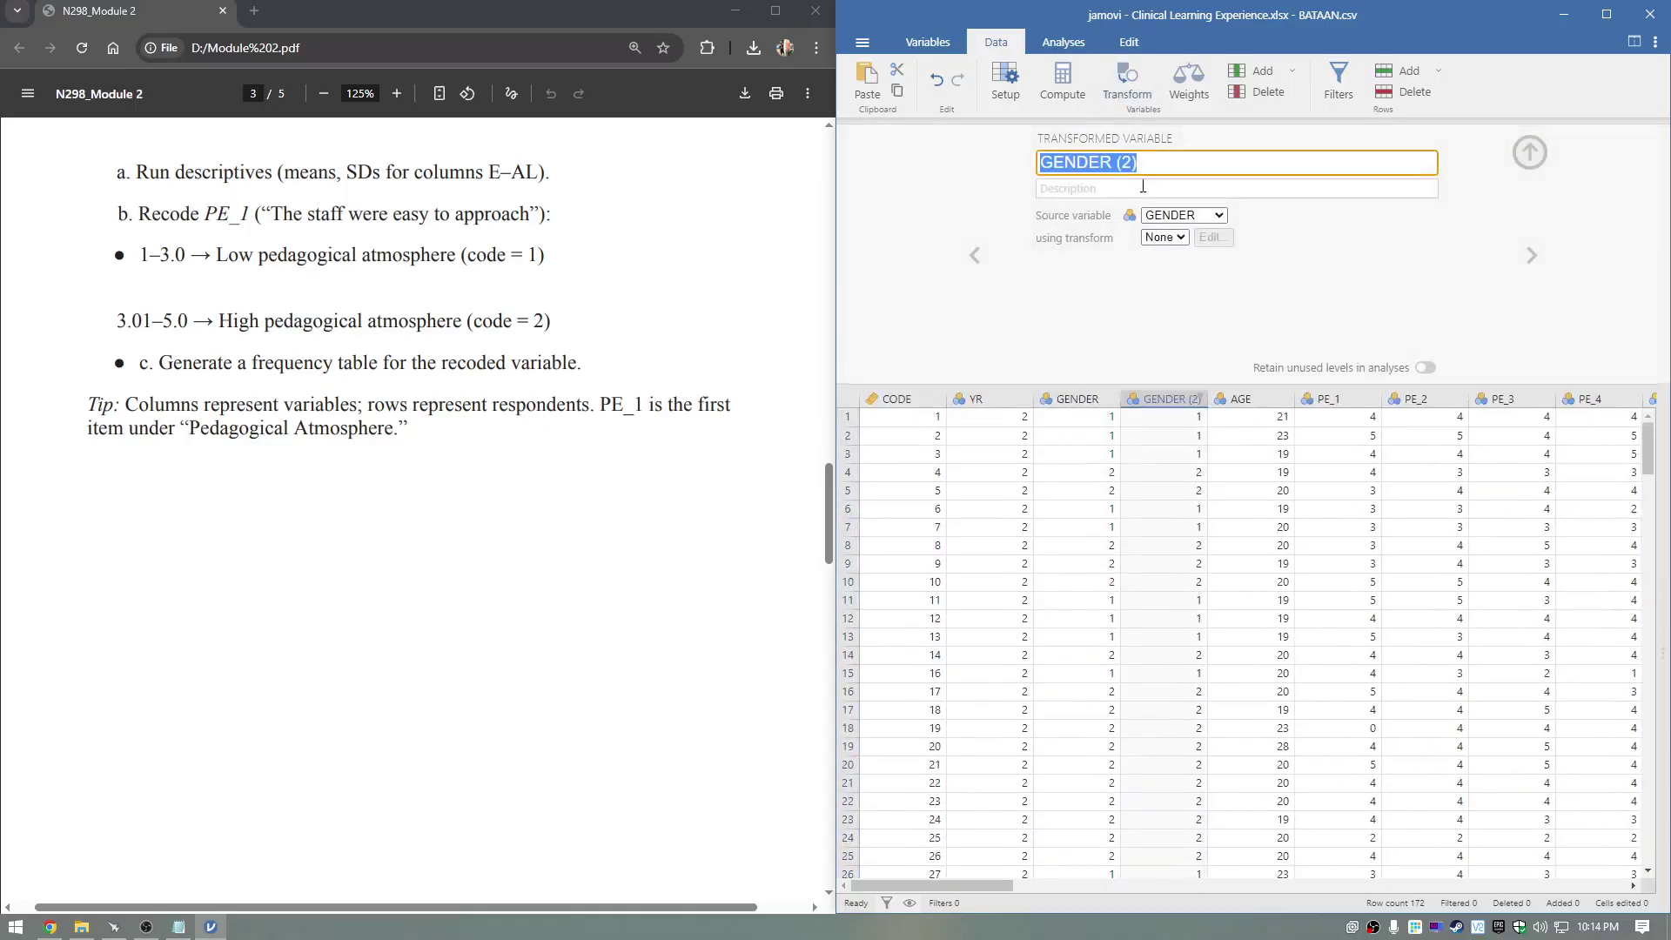
click(1195, 408)
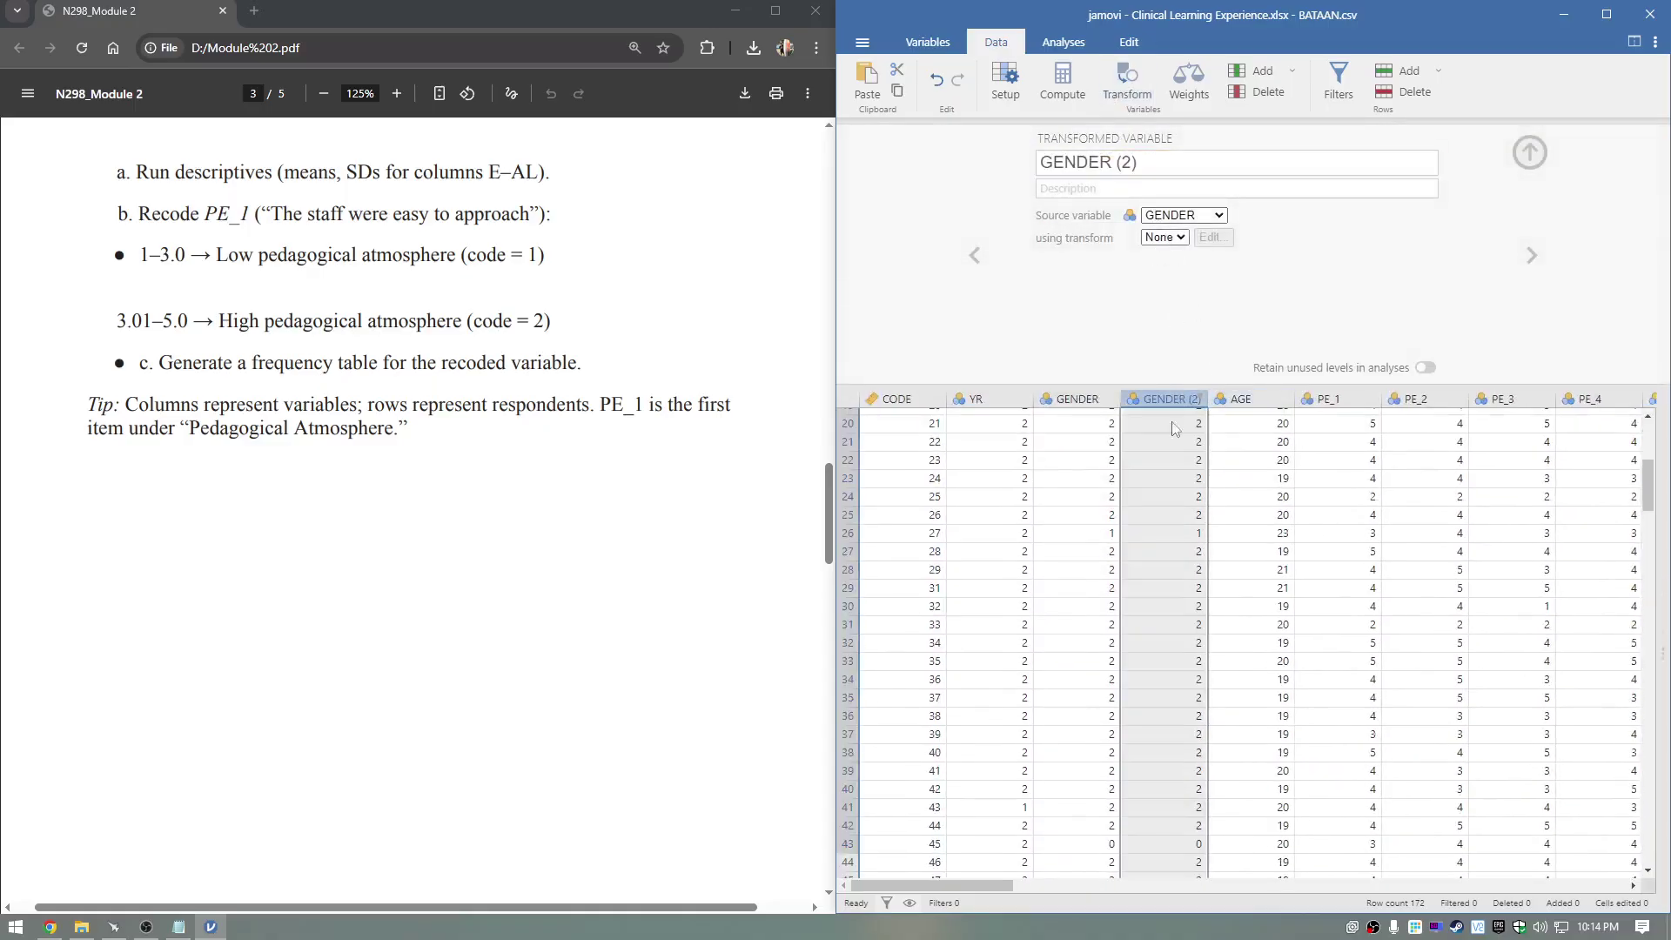
click(1152, 172)
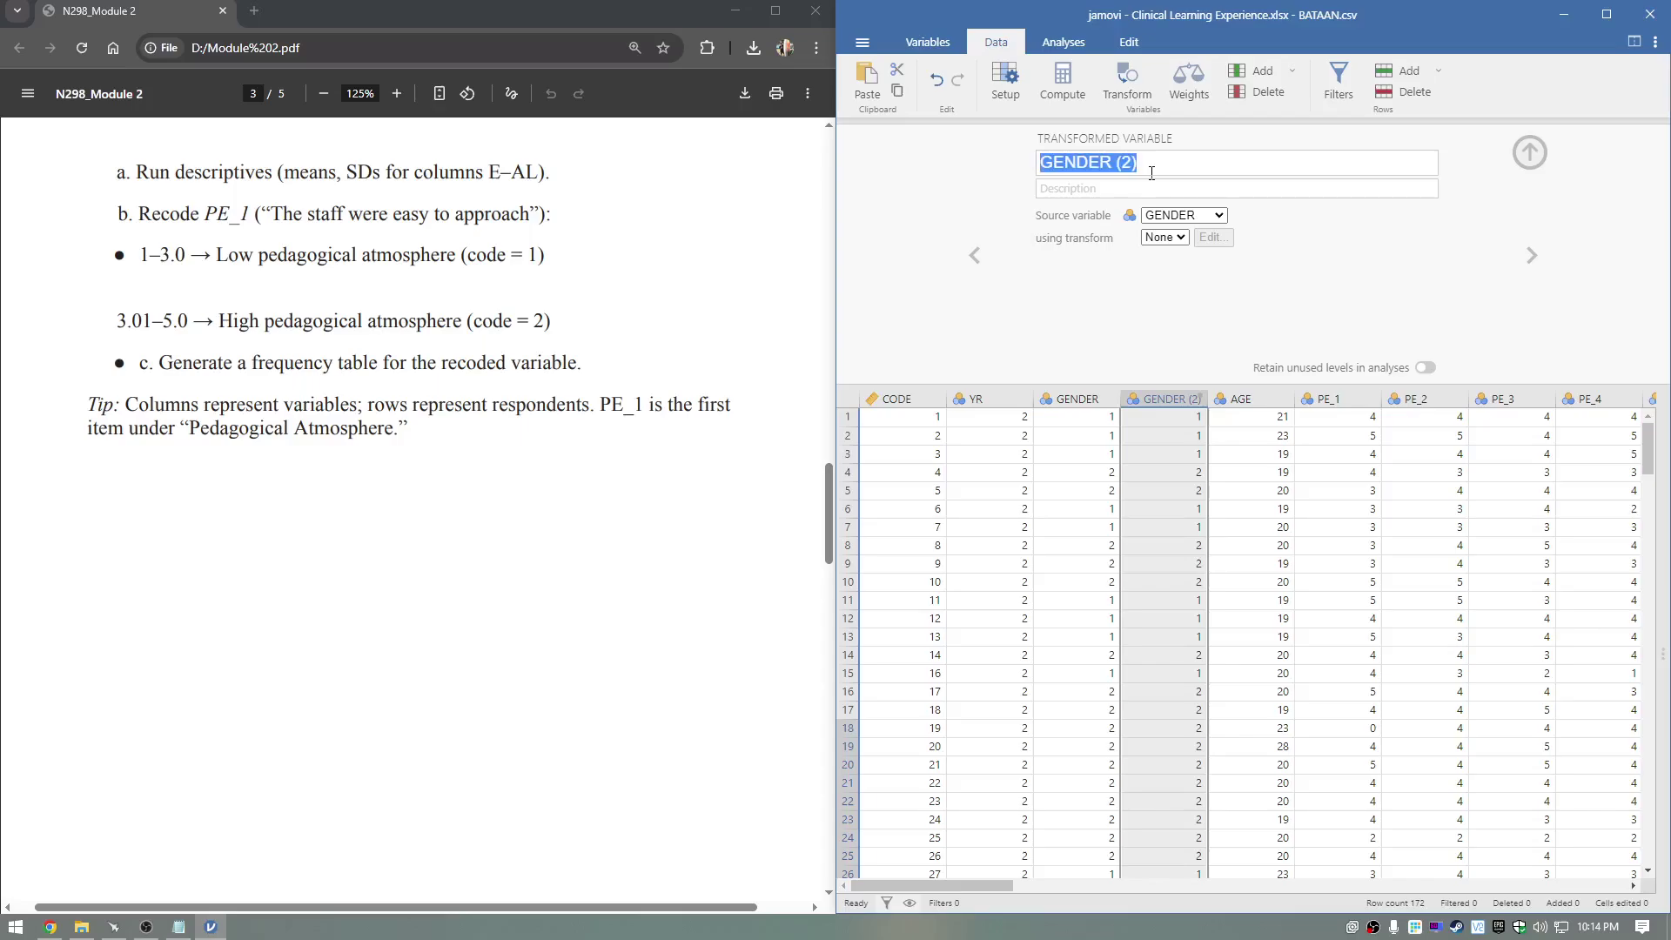
text(G)
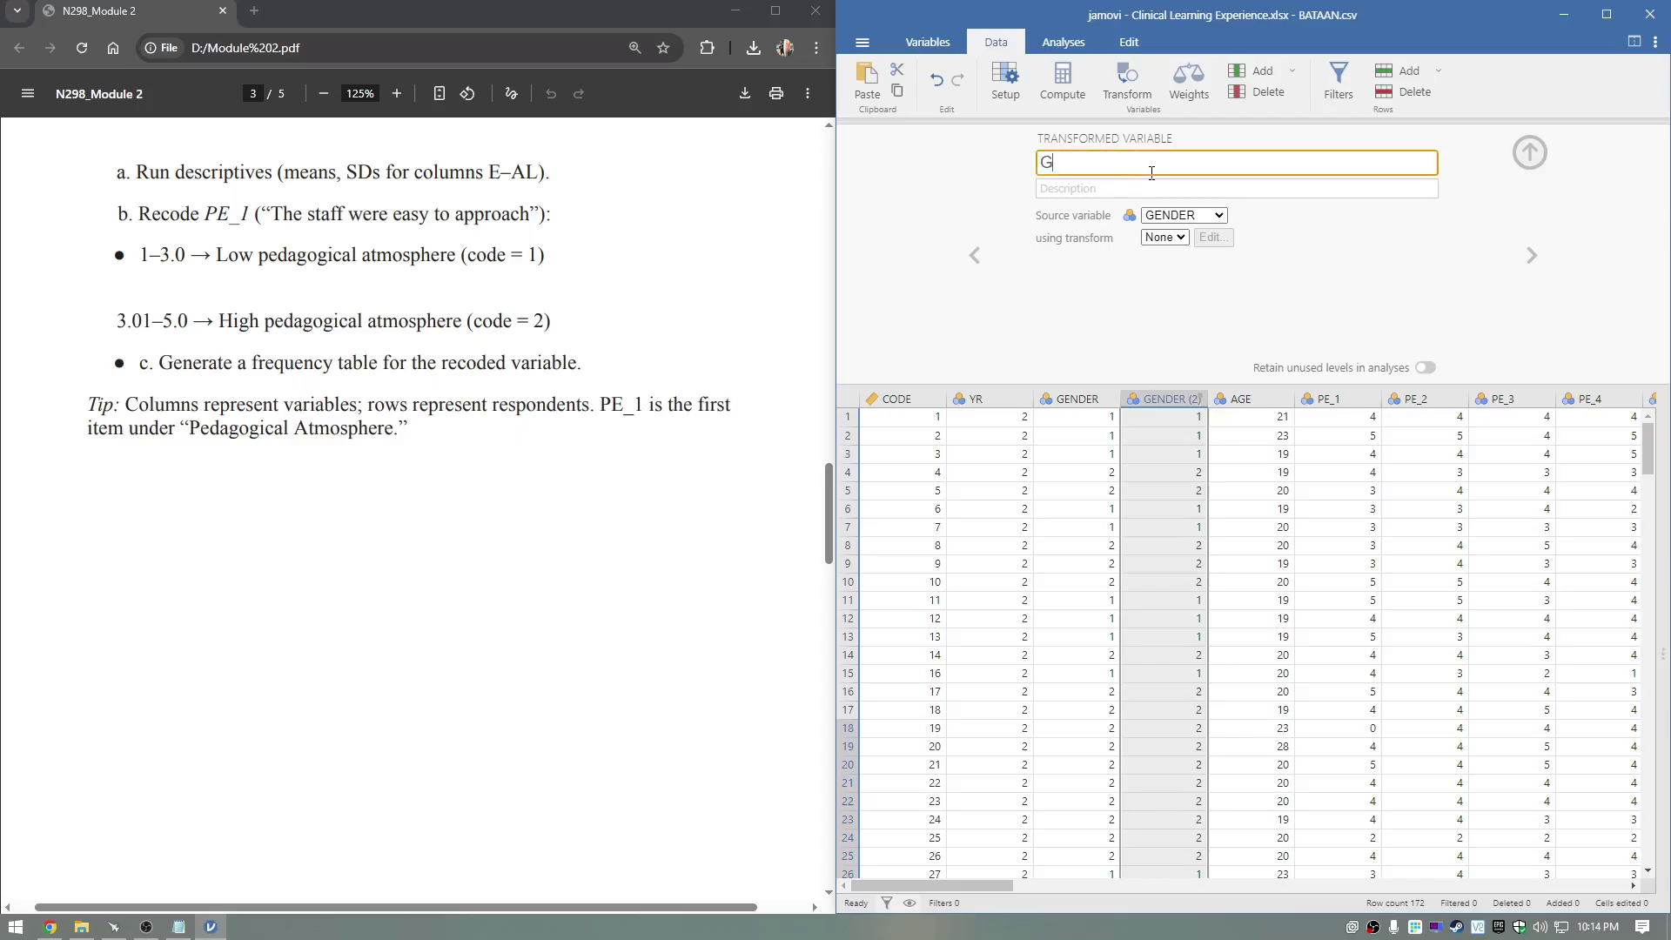
text(ender (Lit))
click(1165, 236)
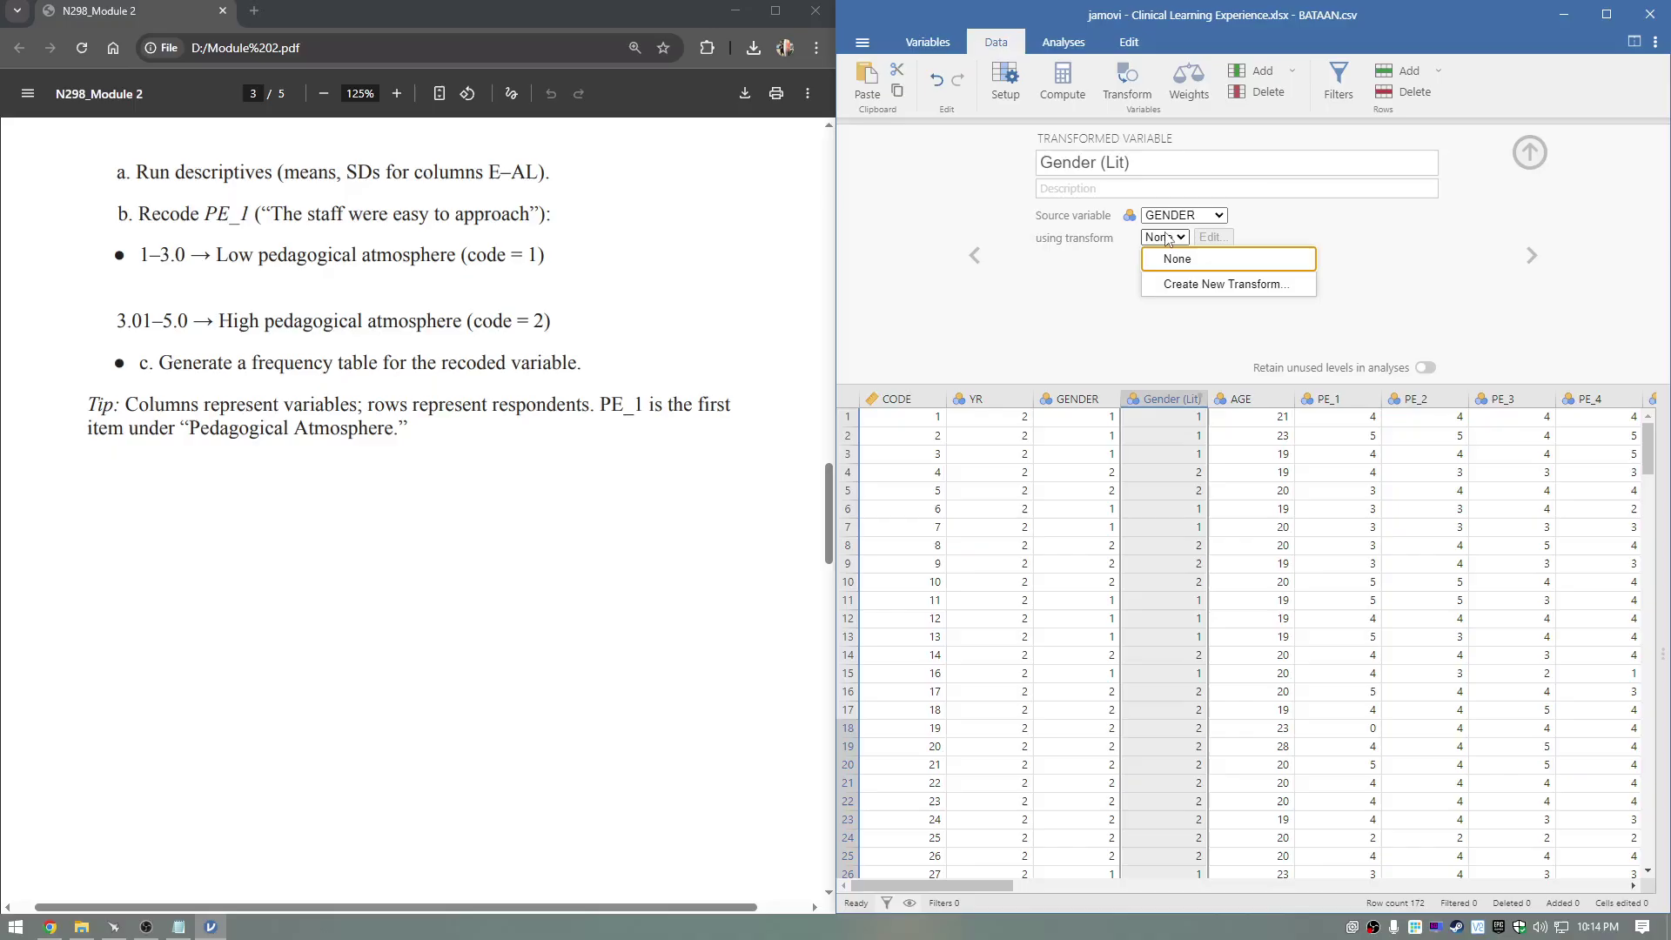
click(1196, 285)
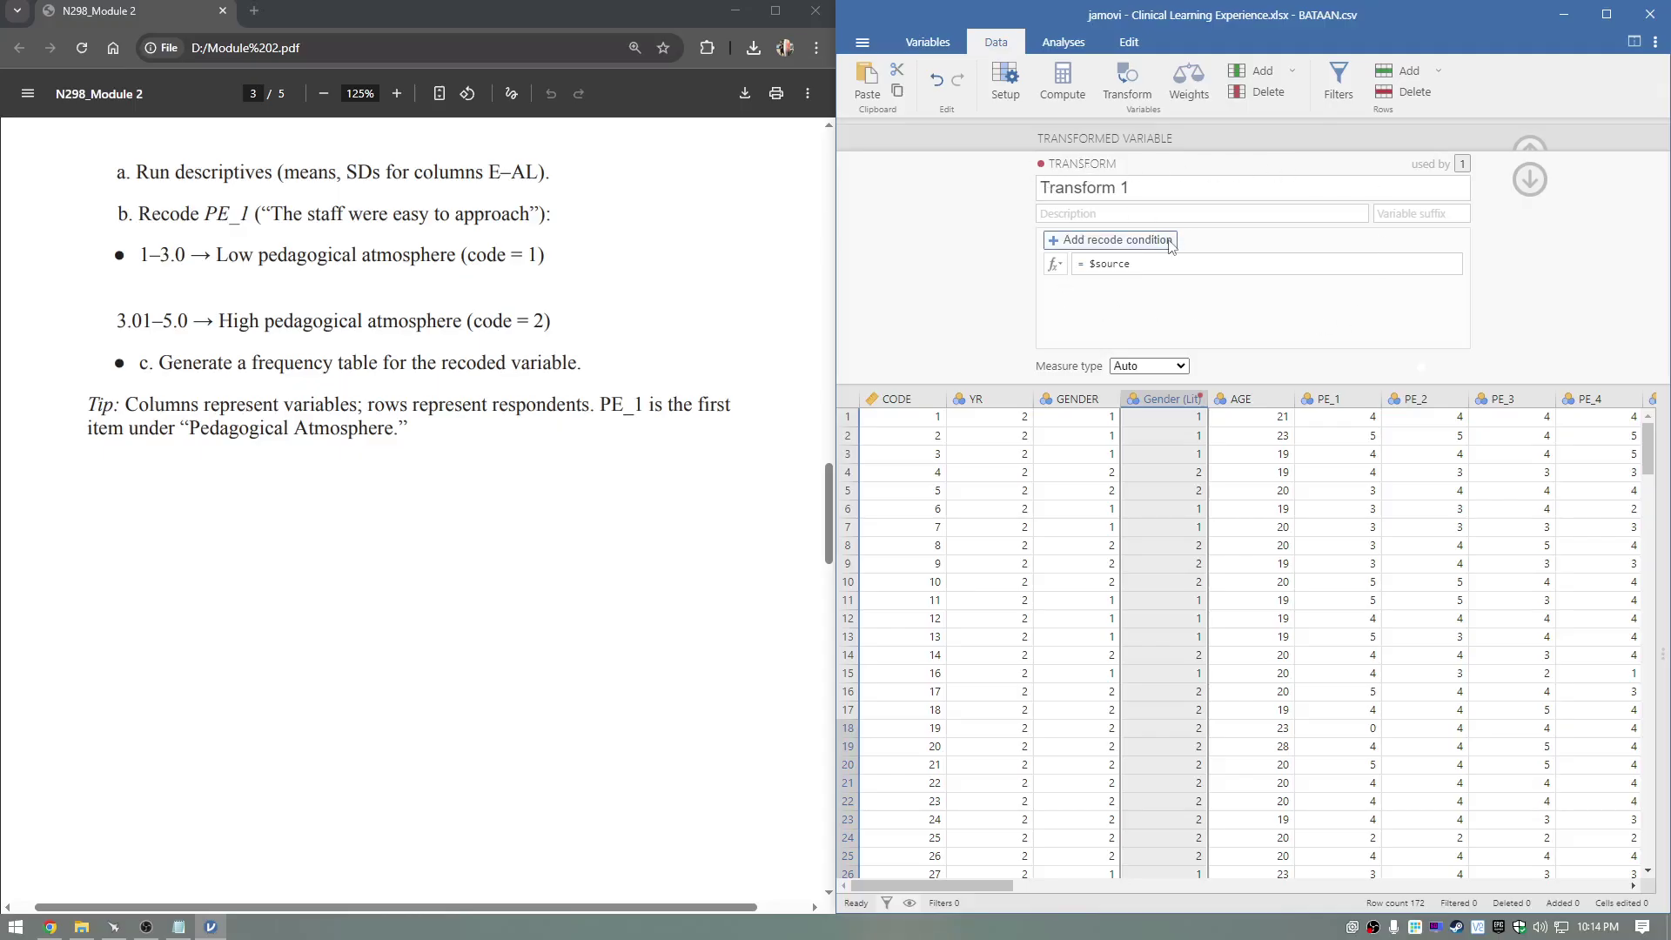
click(1056, 263)
scroll(1170, 339, down, 3)
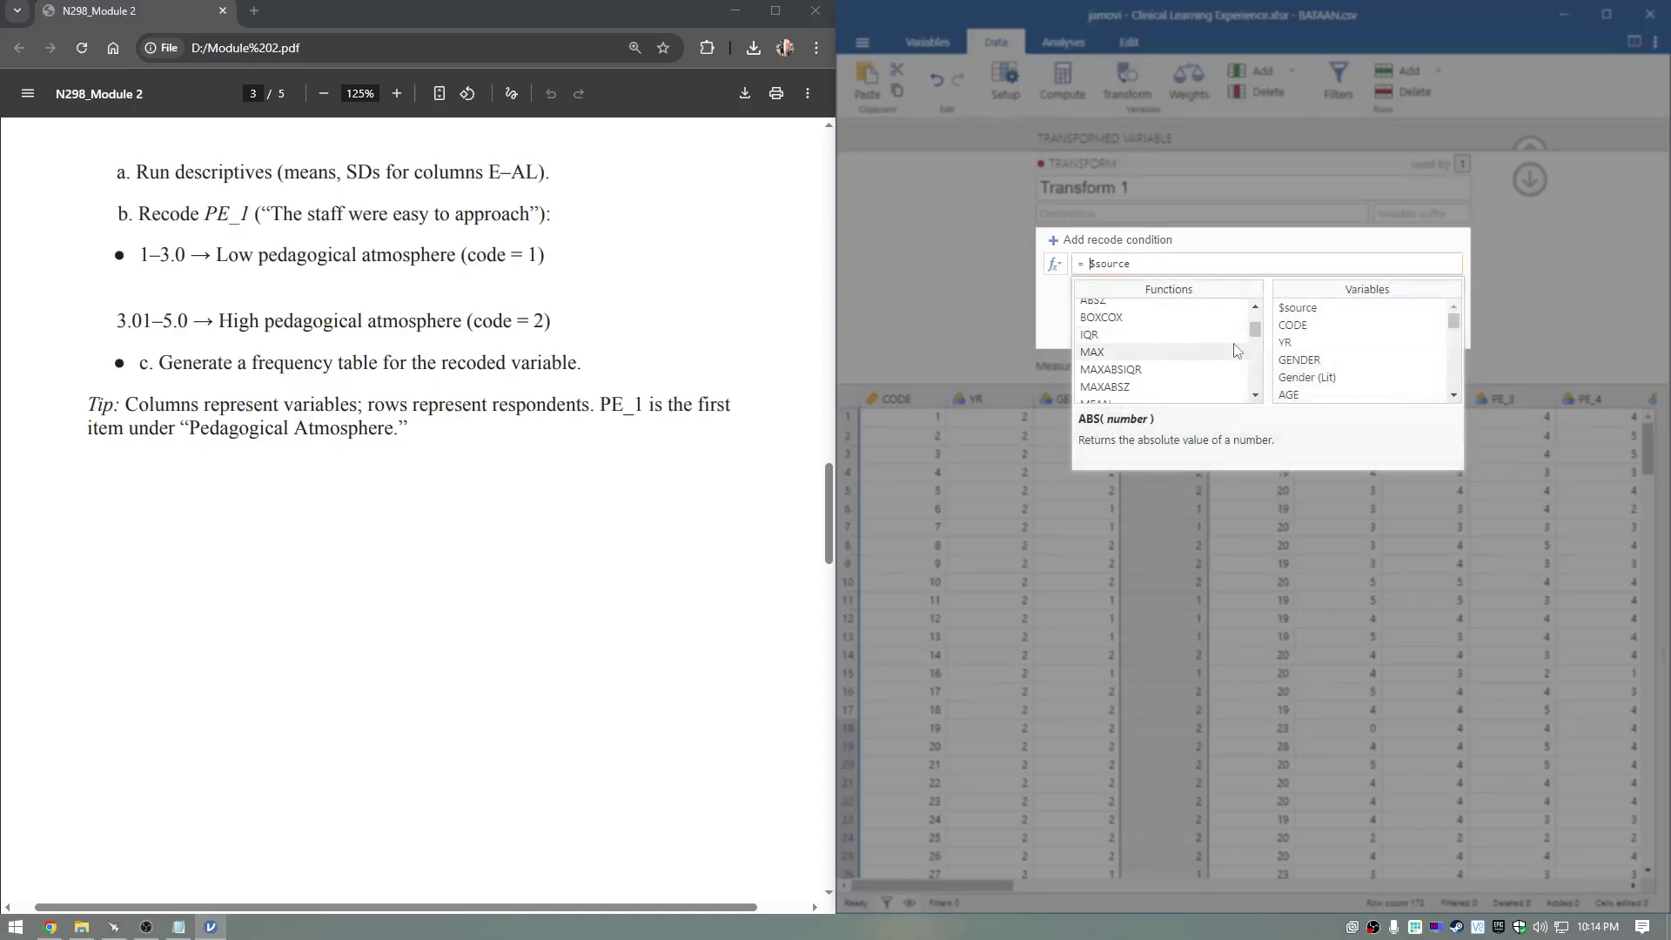
scroll(1183, 359, down, 4)
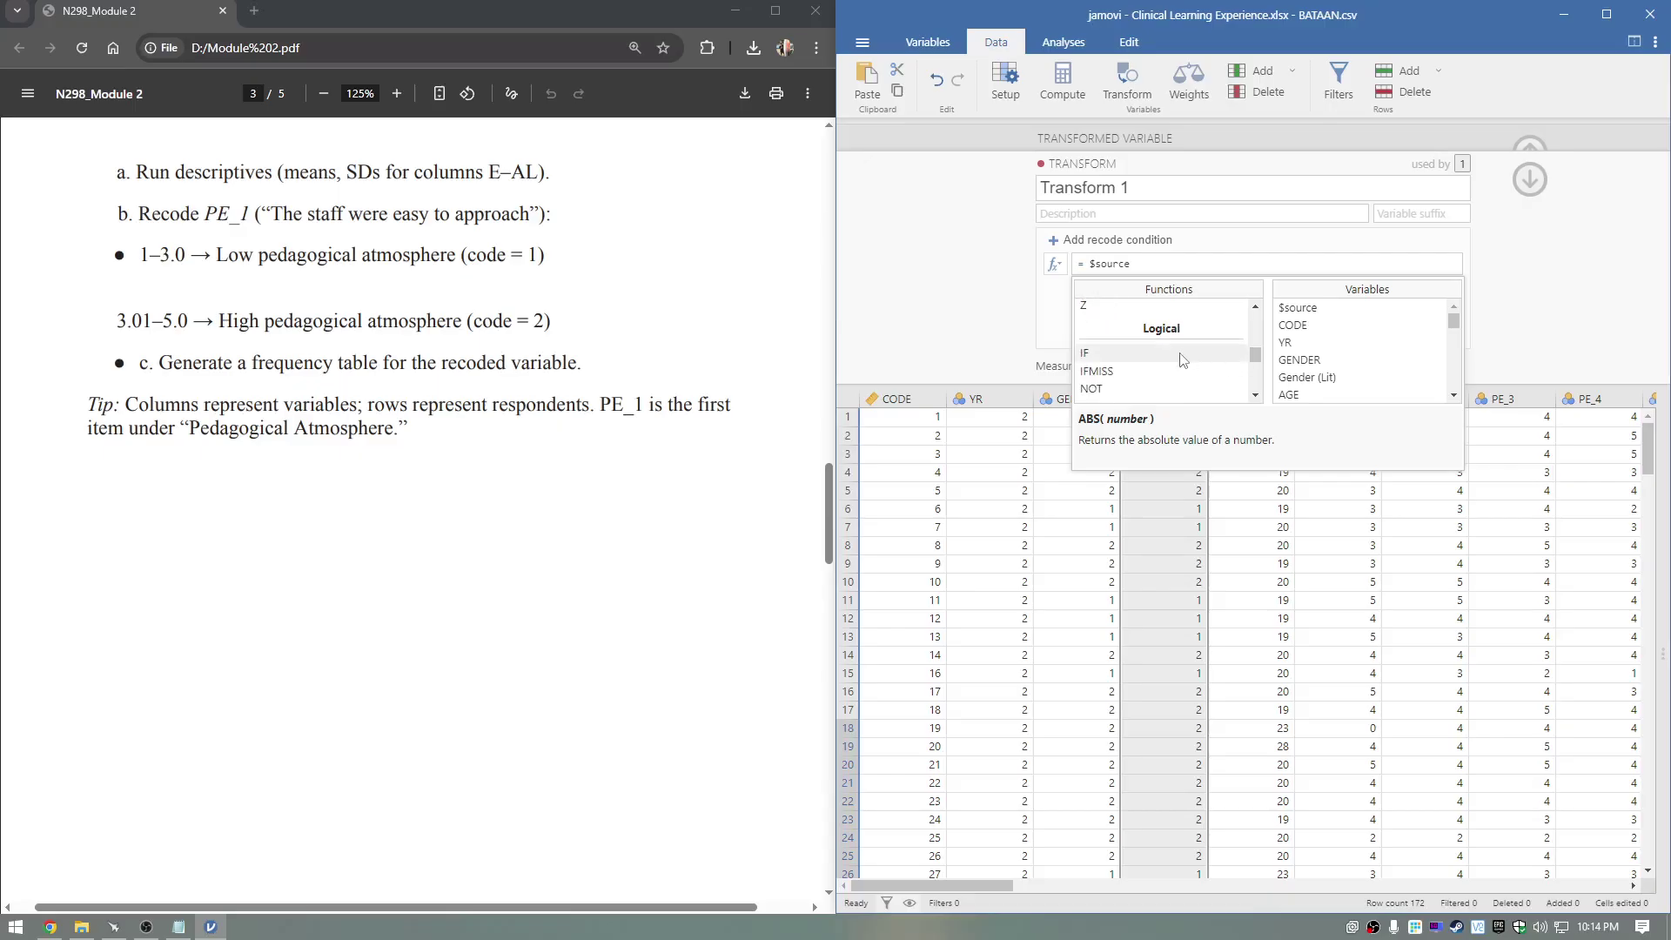
click(1171, 354)
click(1171, 358)
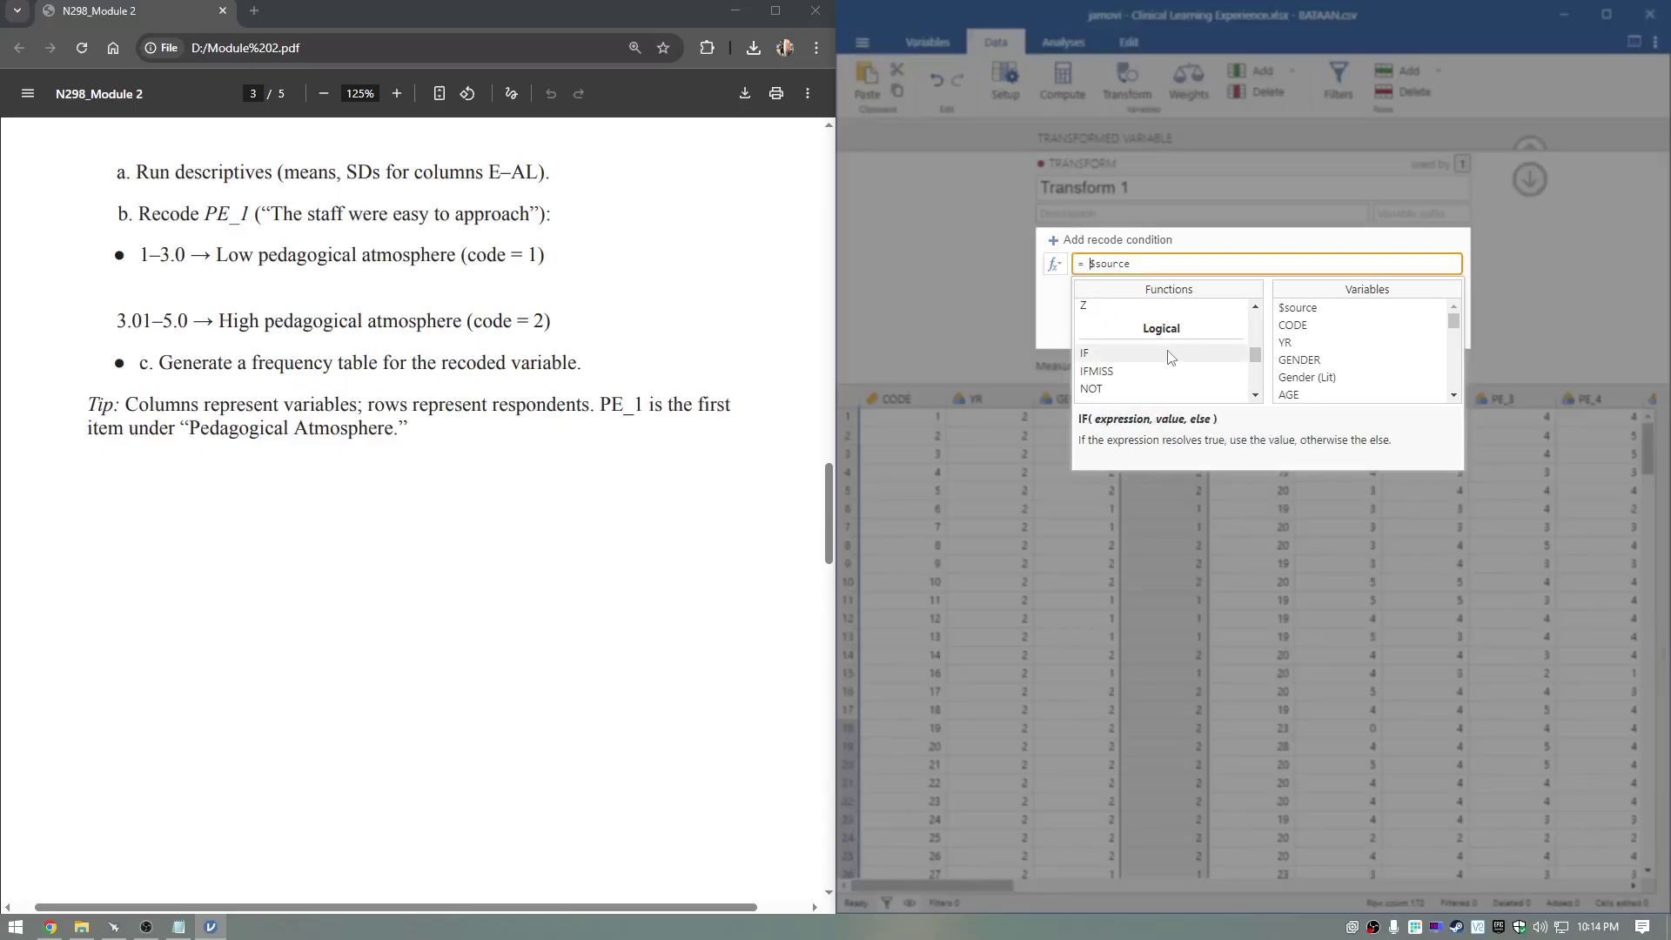
key(Escape)
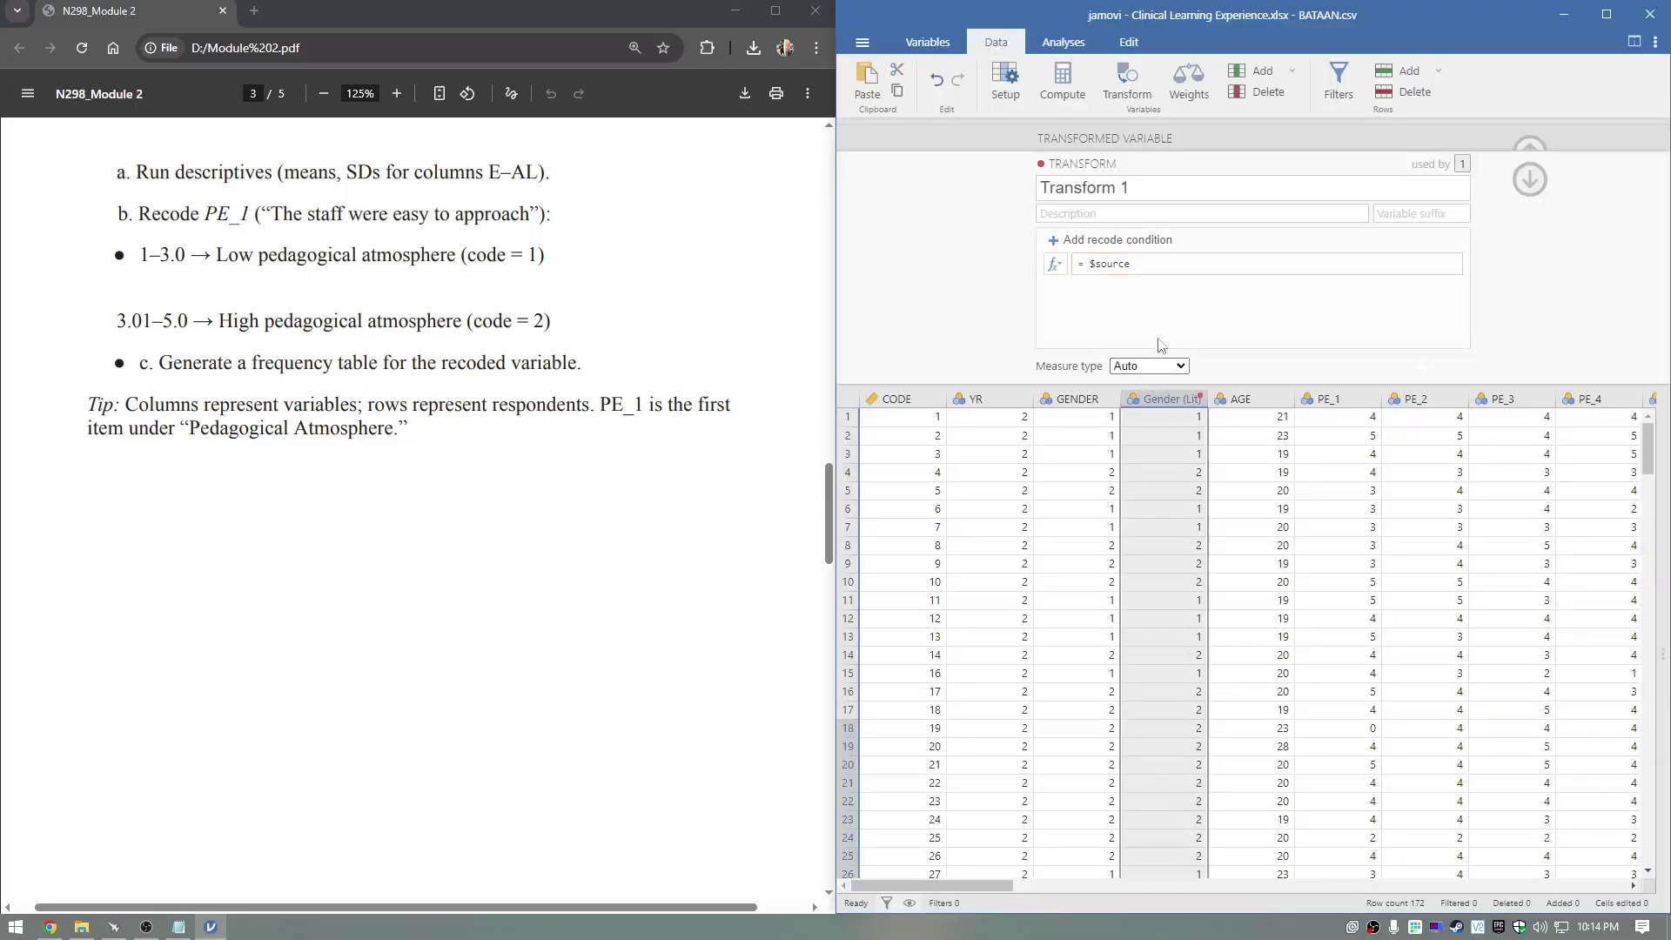
Add a recode condition to the transform that tests whether $source == 1
click(1090, 248)
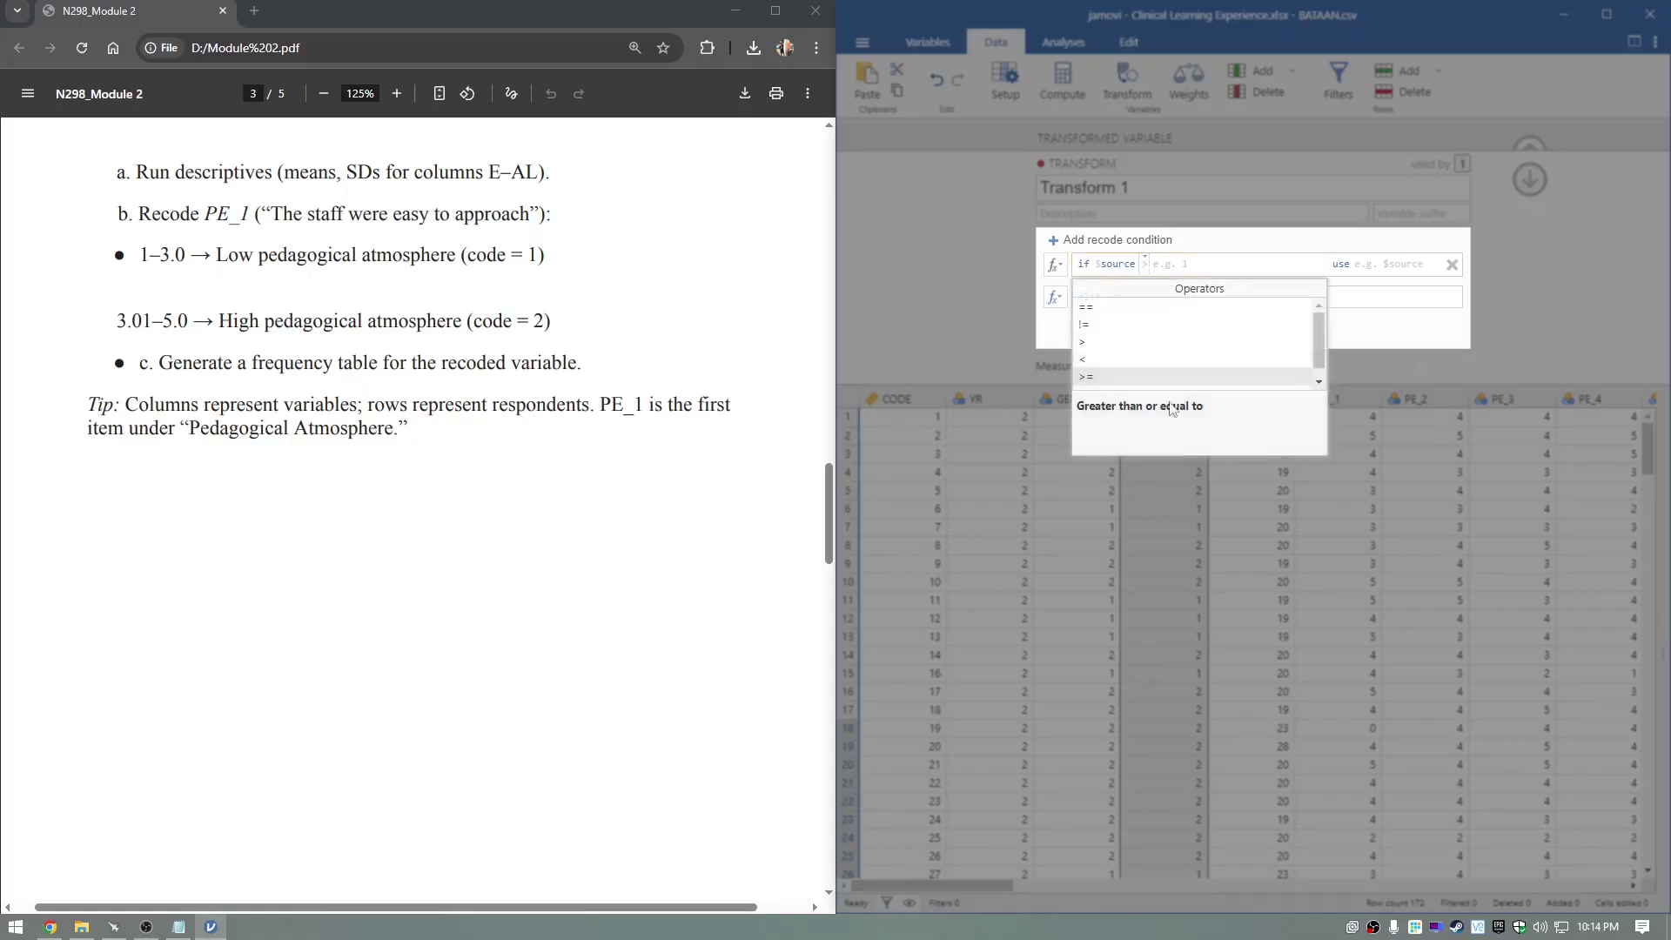
click(1148, 264)
scroll(1148, 264, down, 4)
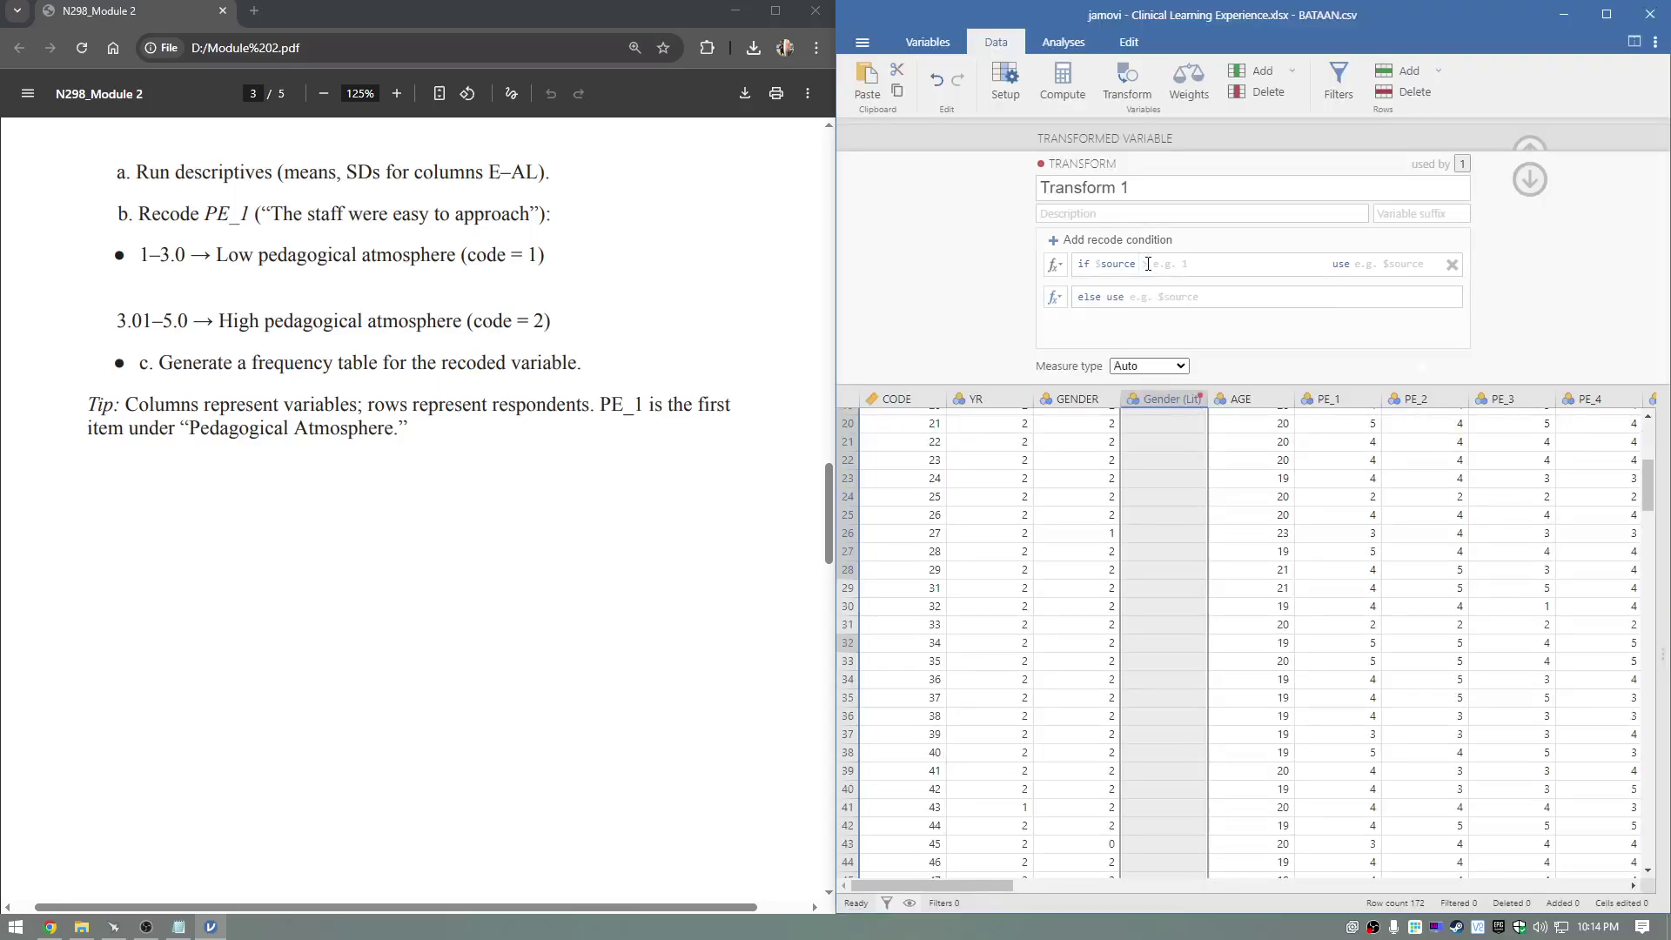
click(1148, 264)
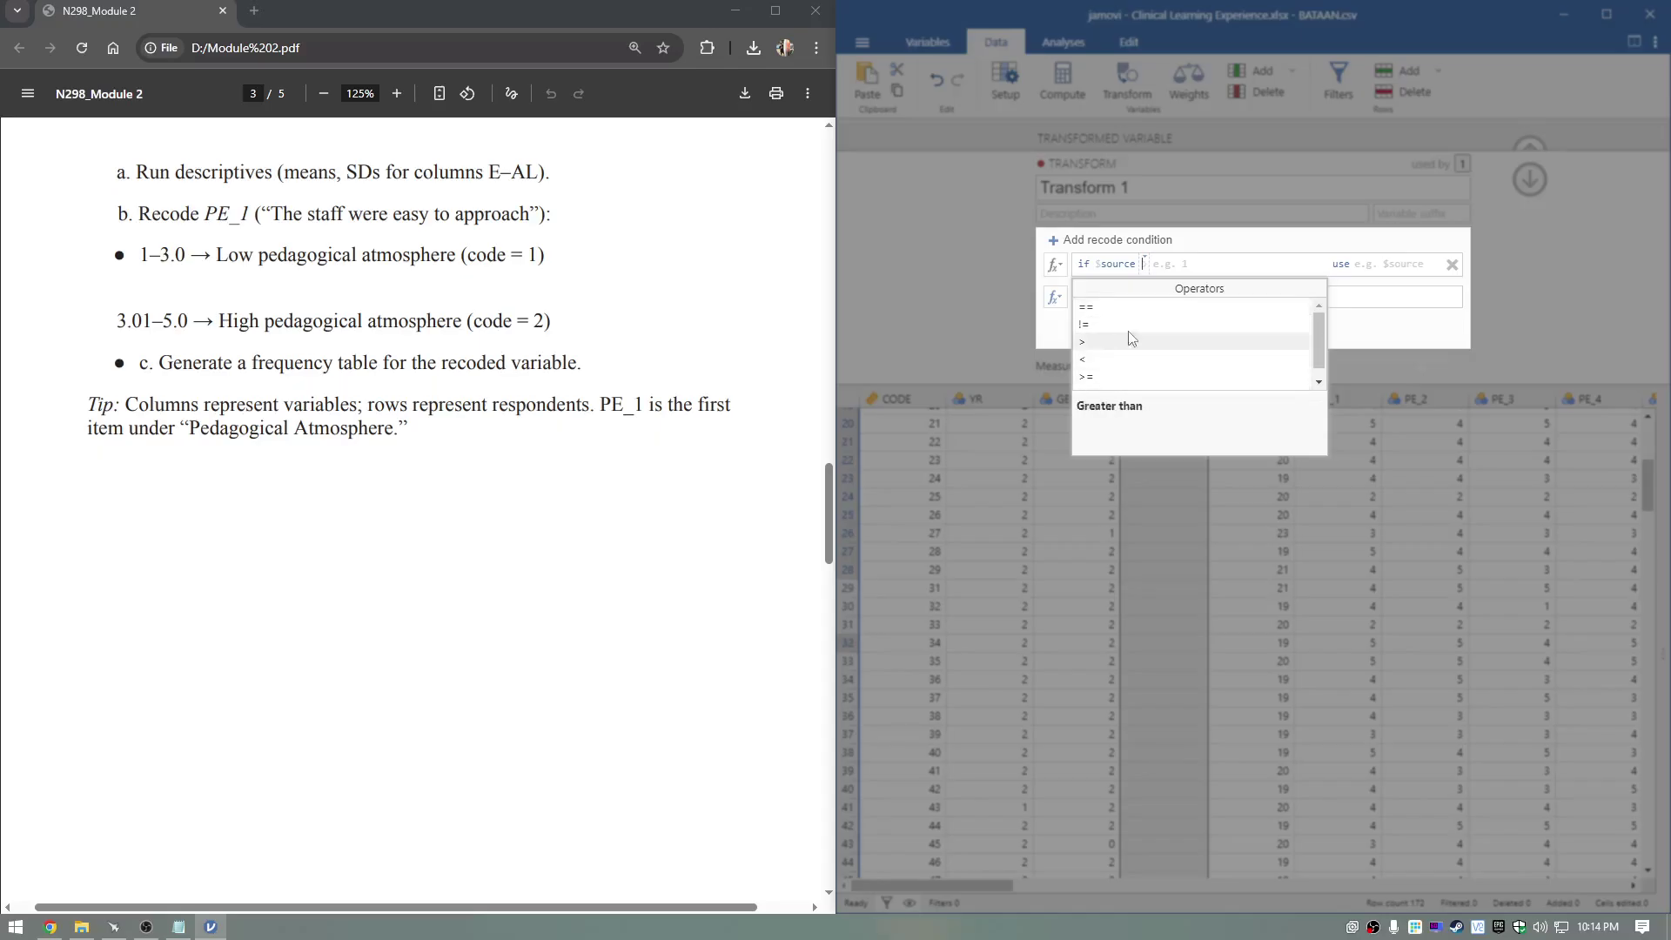
click(1123, 309)
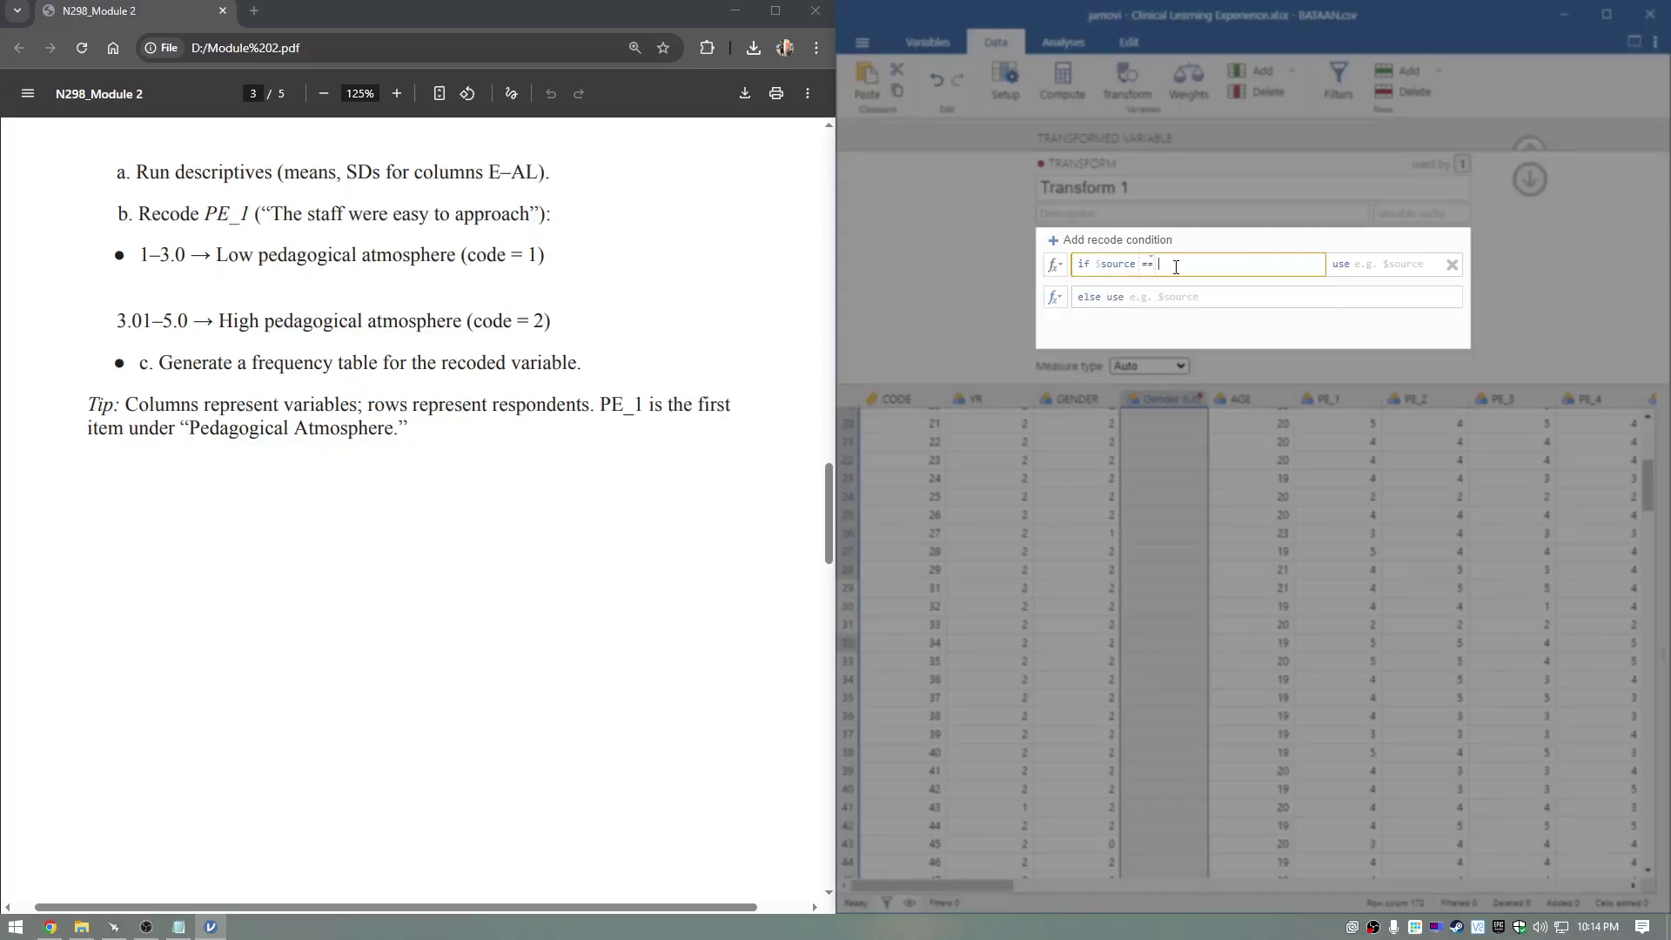
text(1)
key(Return)
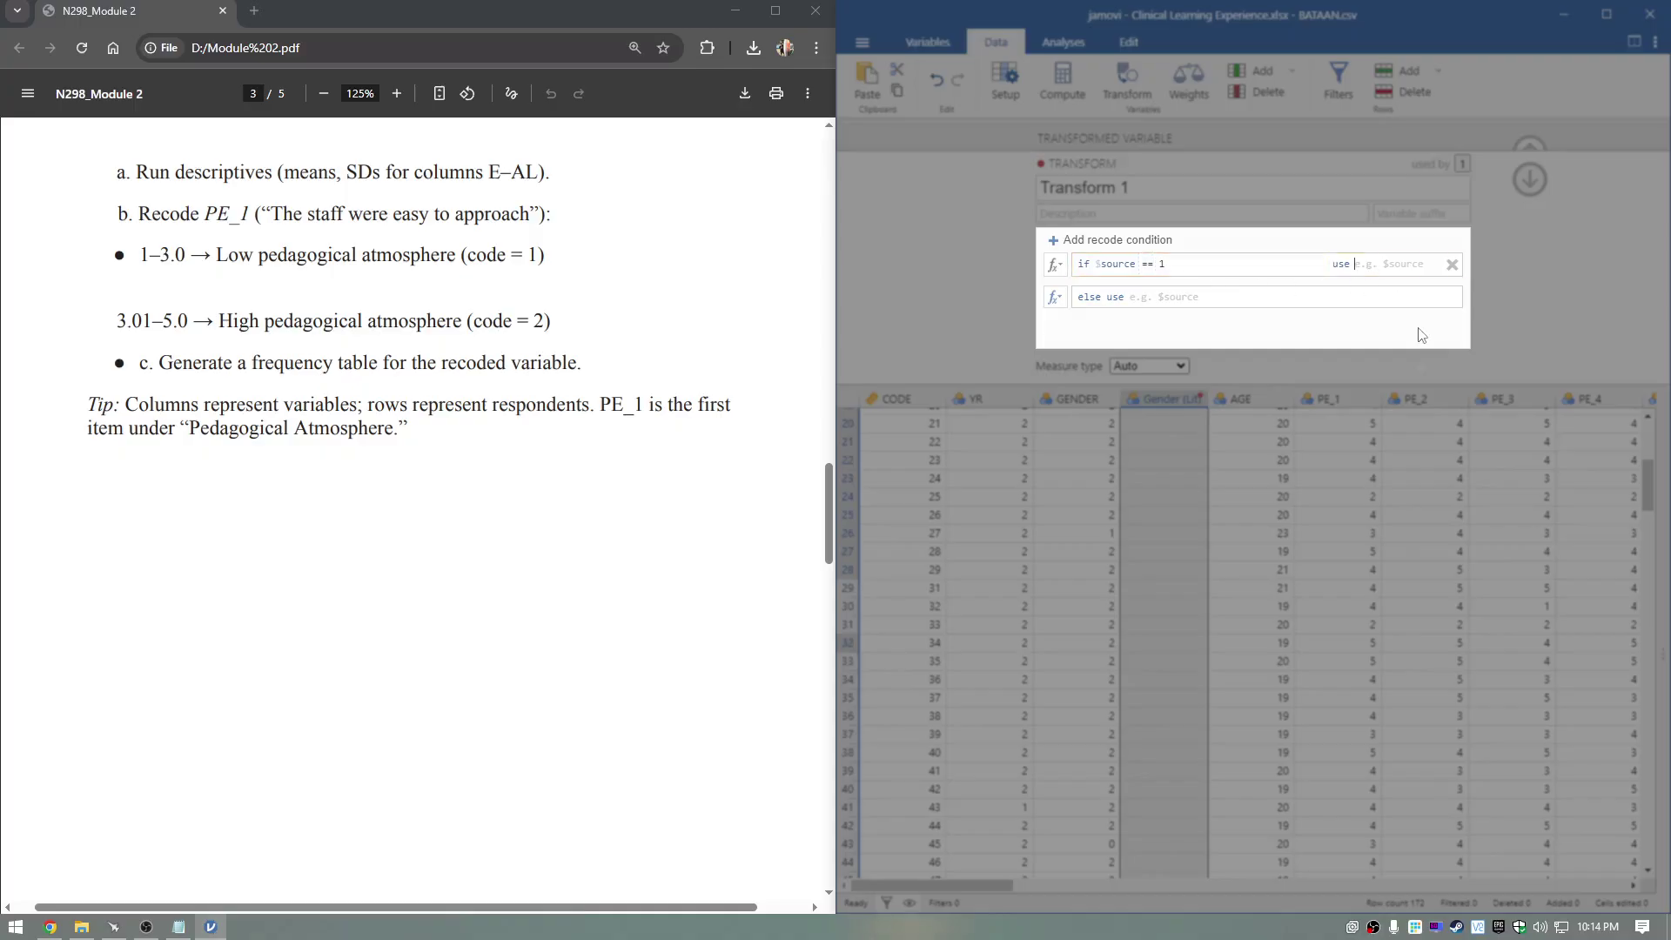
Enter "Male" in double quotes as the output value for the $source == 1 condition
text("Male)
double_click(1386, 264)
click(1389, 265)
drag(1389, 265, 1356, 266)
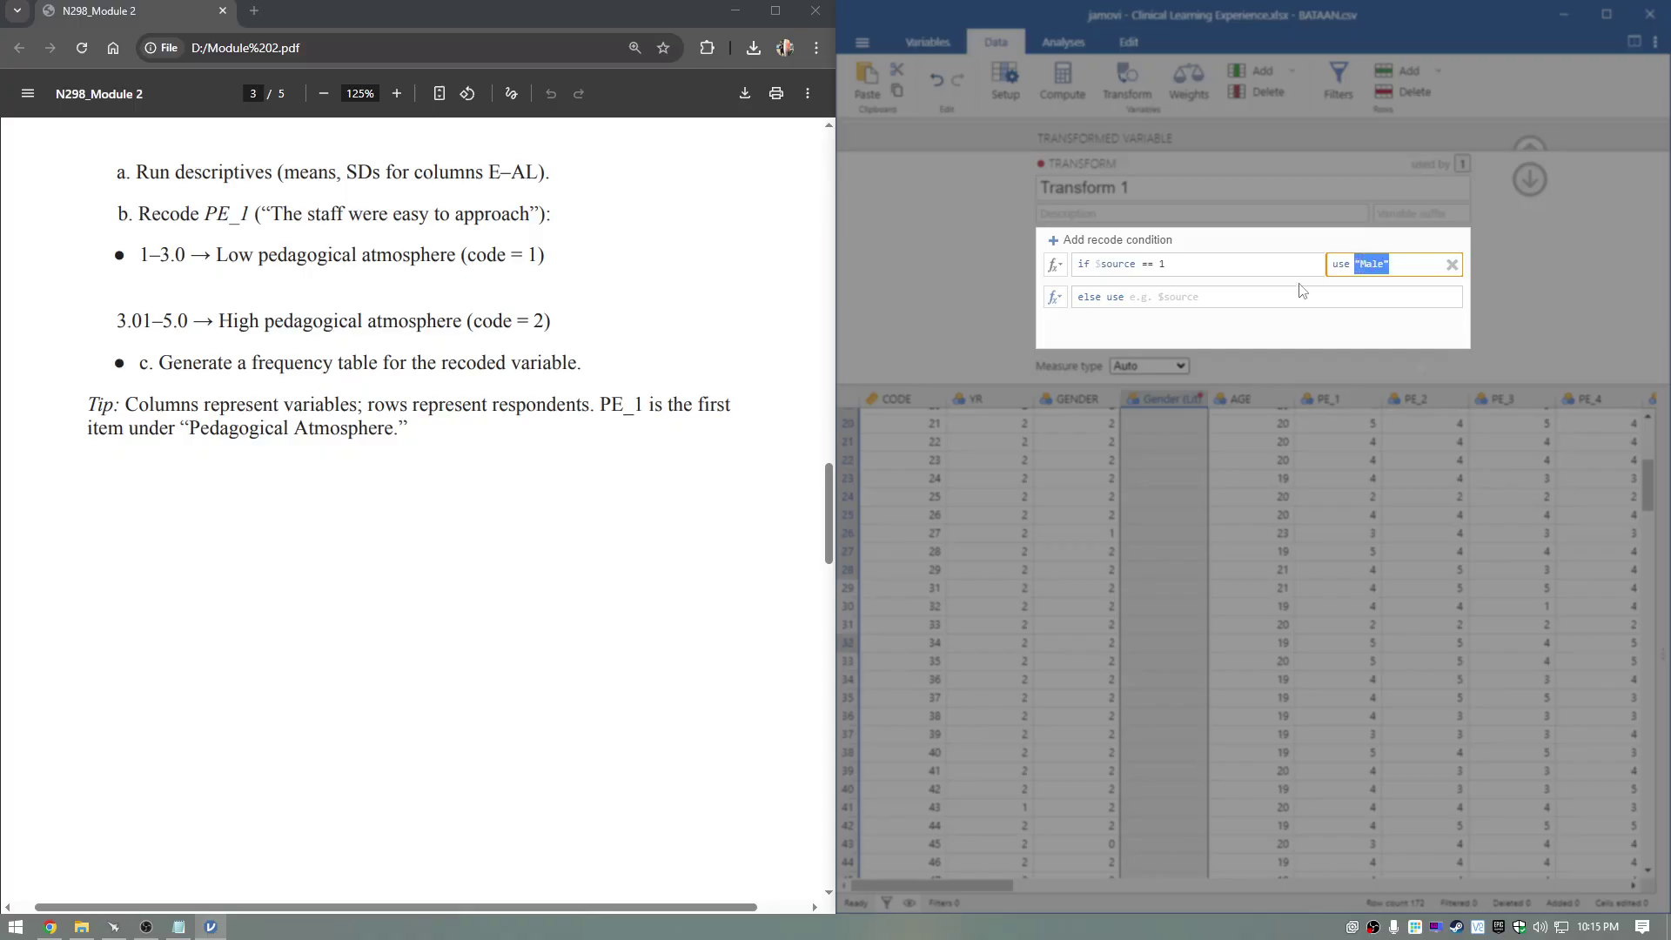
double_click(1381, 265)
click(1338, 296)
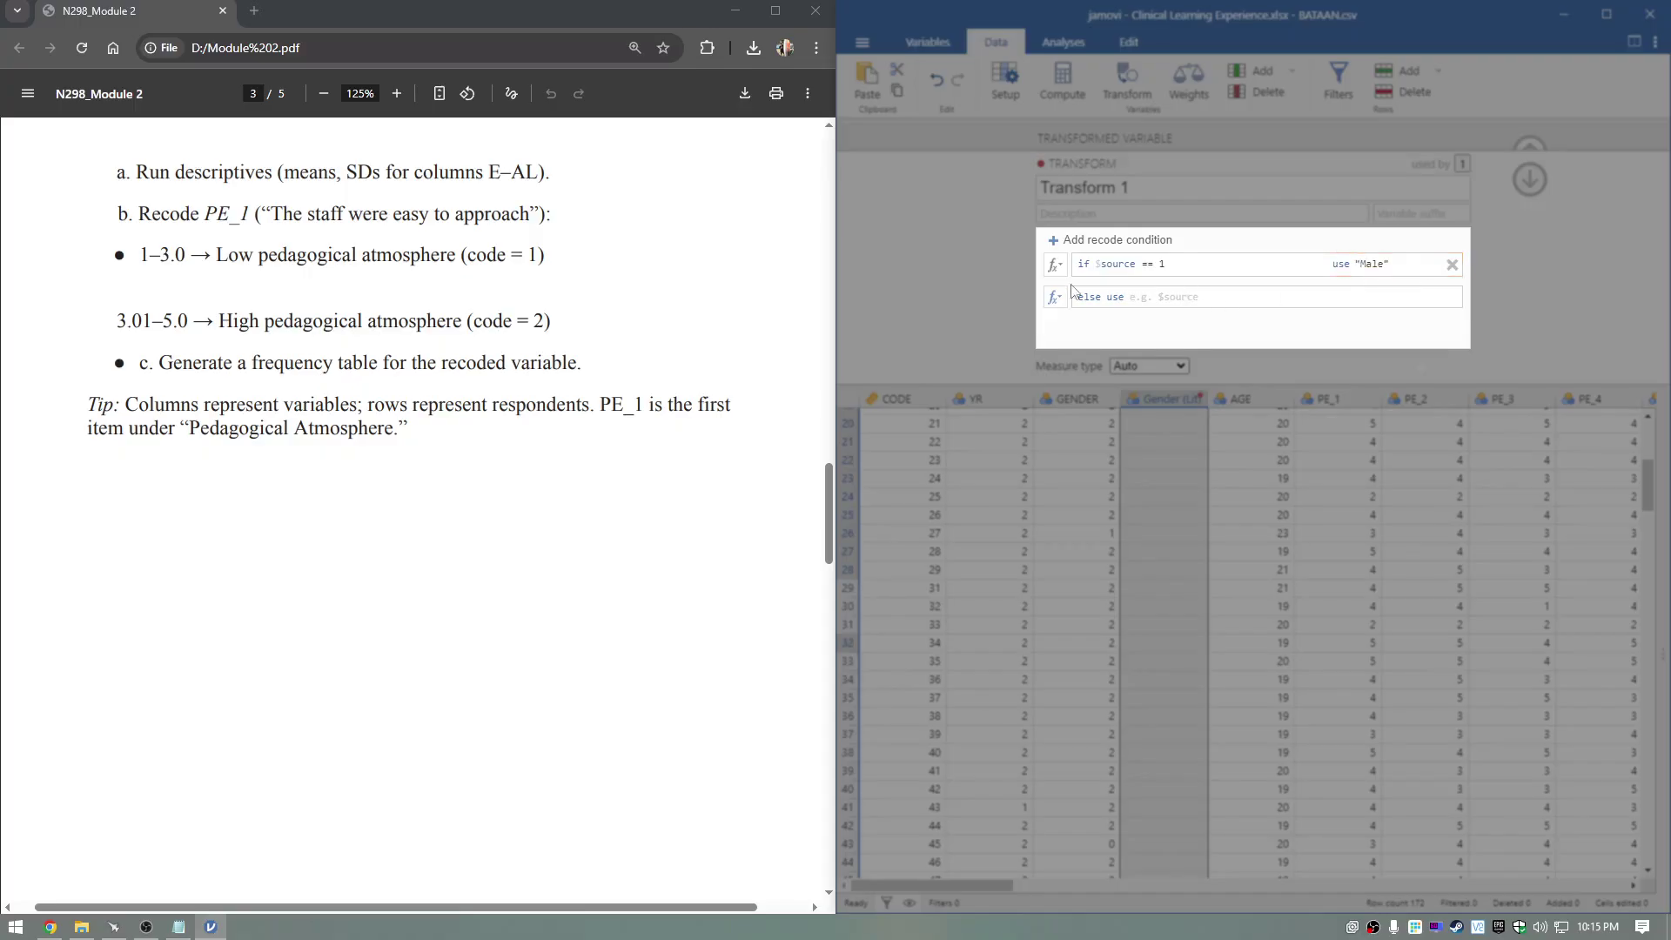
Add a second recode condition, $source == 2, with "Female" as its output value
click(1077, 245)
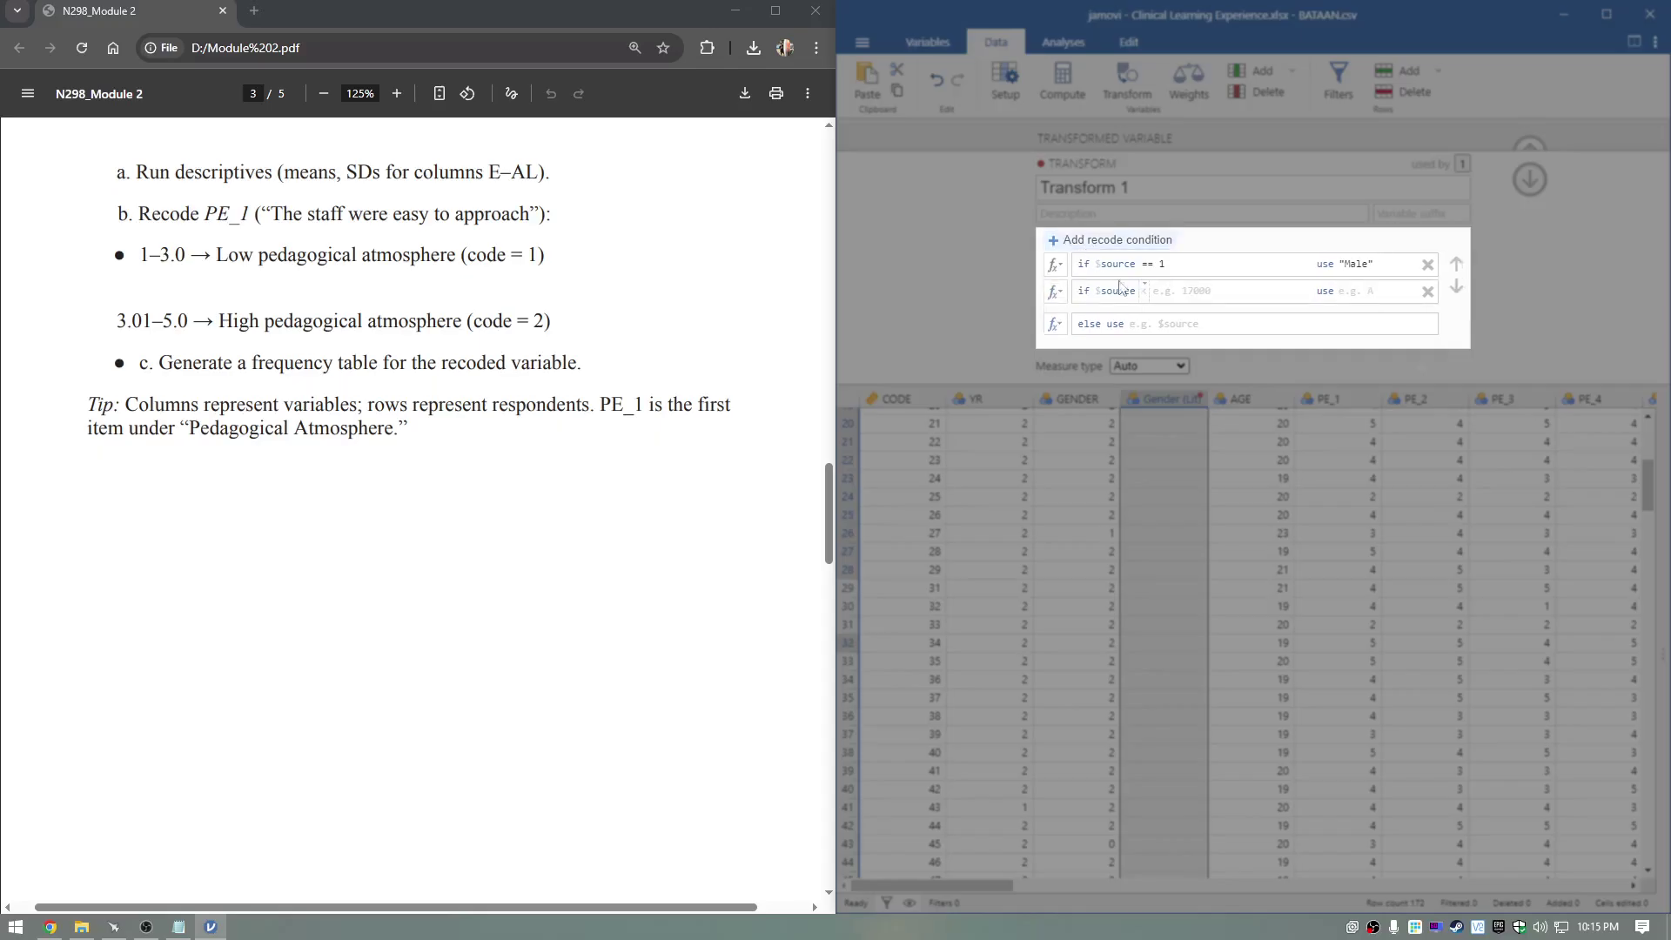
click(1145, 290)
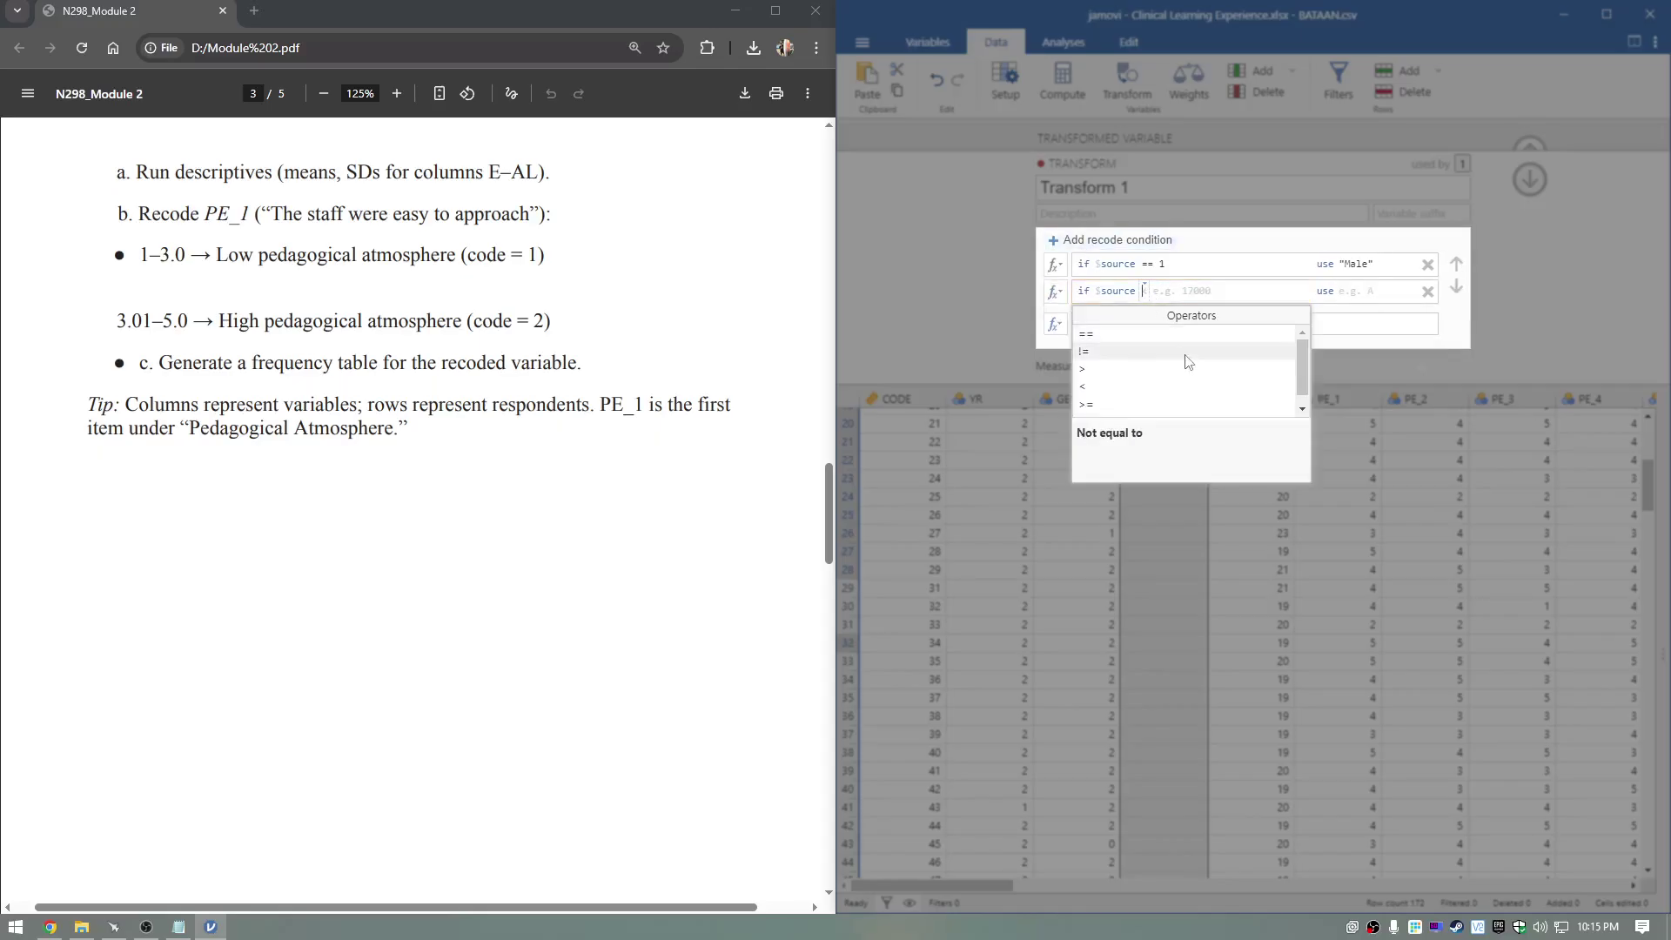
text(== 2)
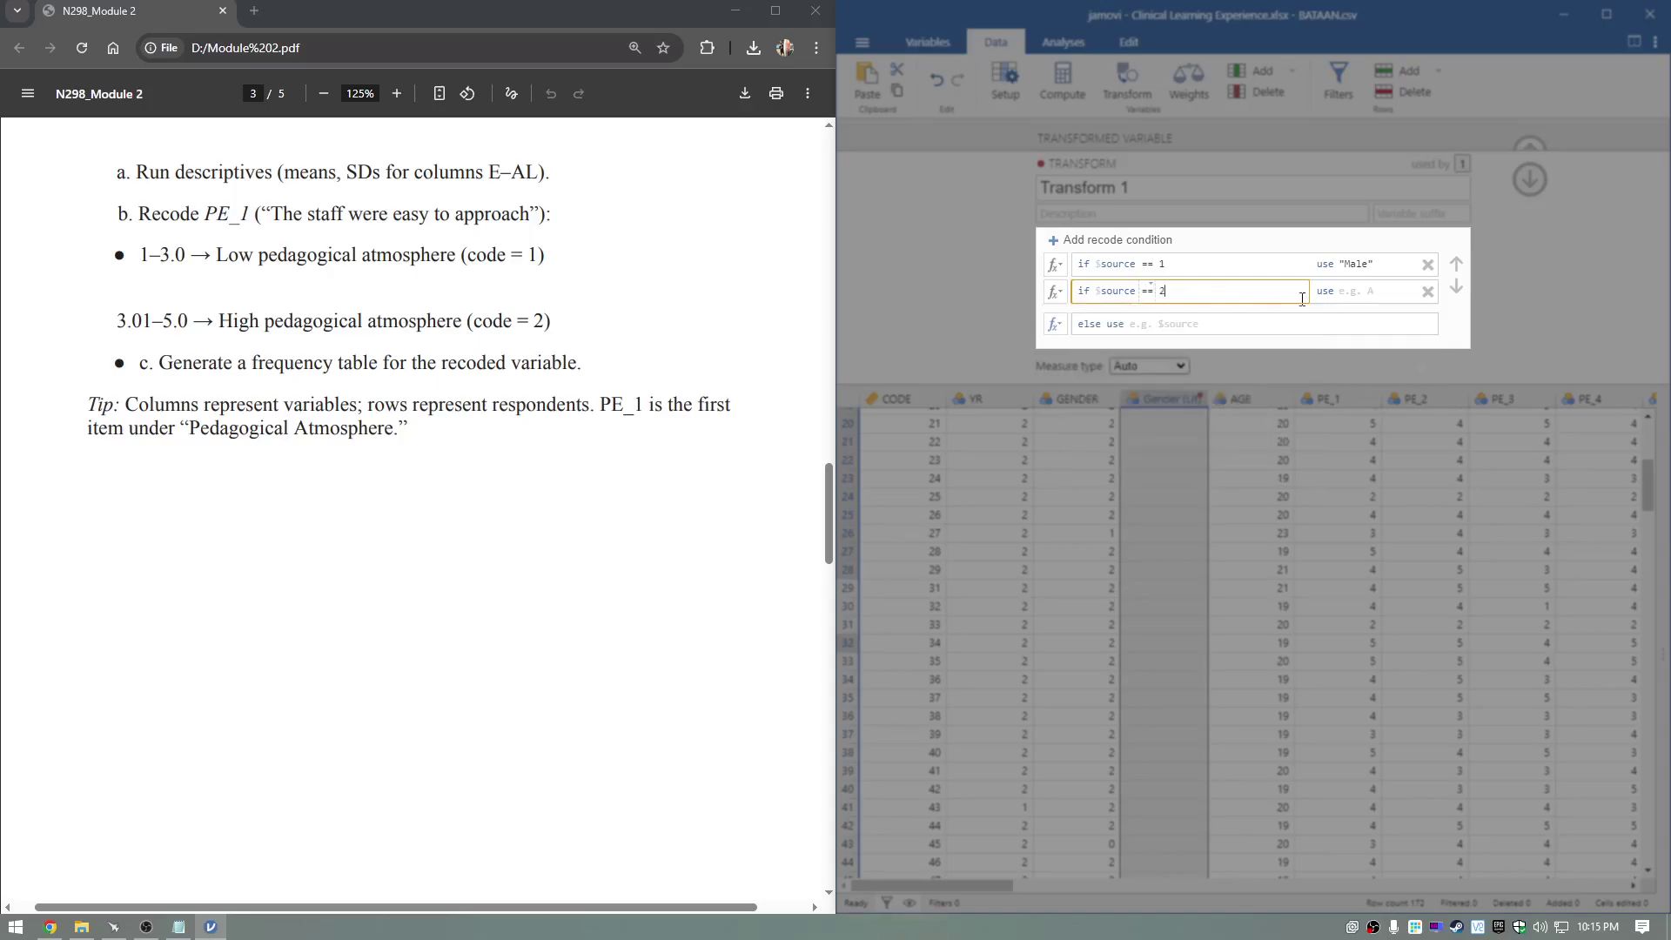
click(1352, 295)
Bring up the gender code list in Notepad and narrow its window so it no longer covers jamovi
click(179, 926)
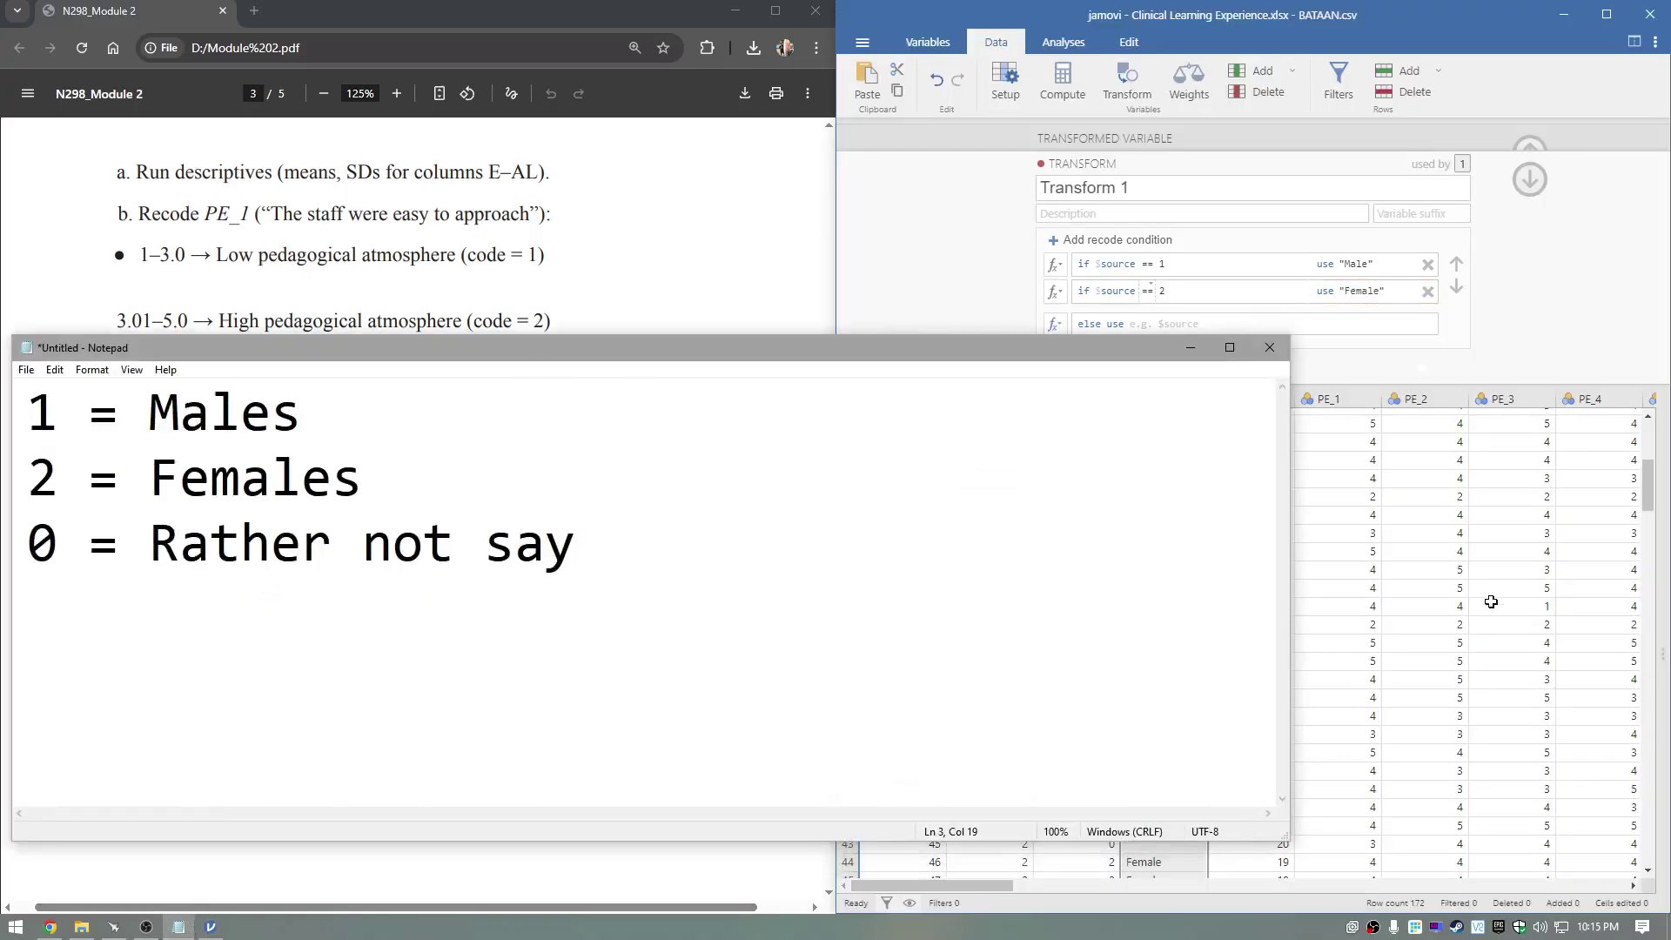
drag(1292, 591, 782, 591)
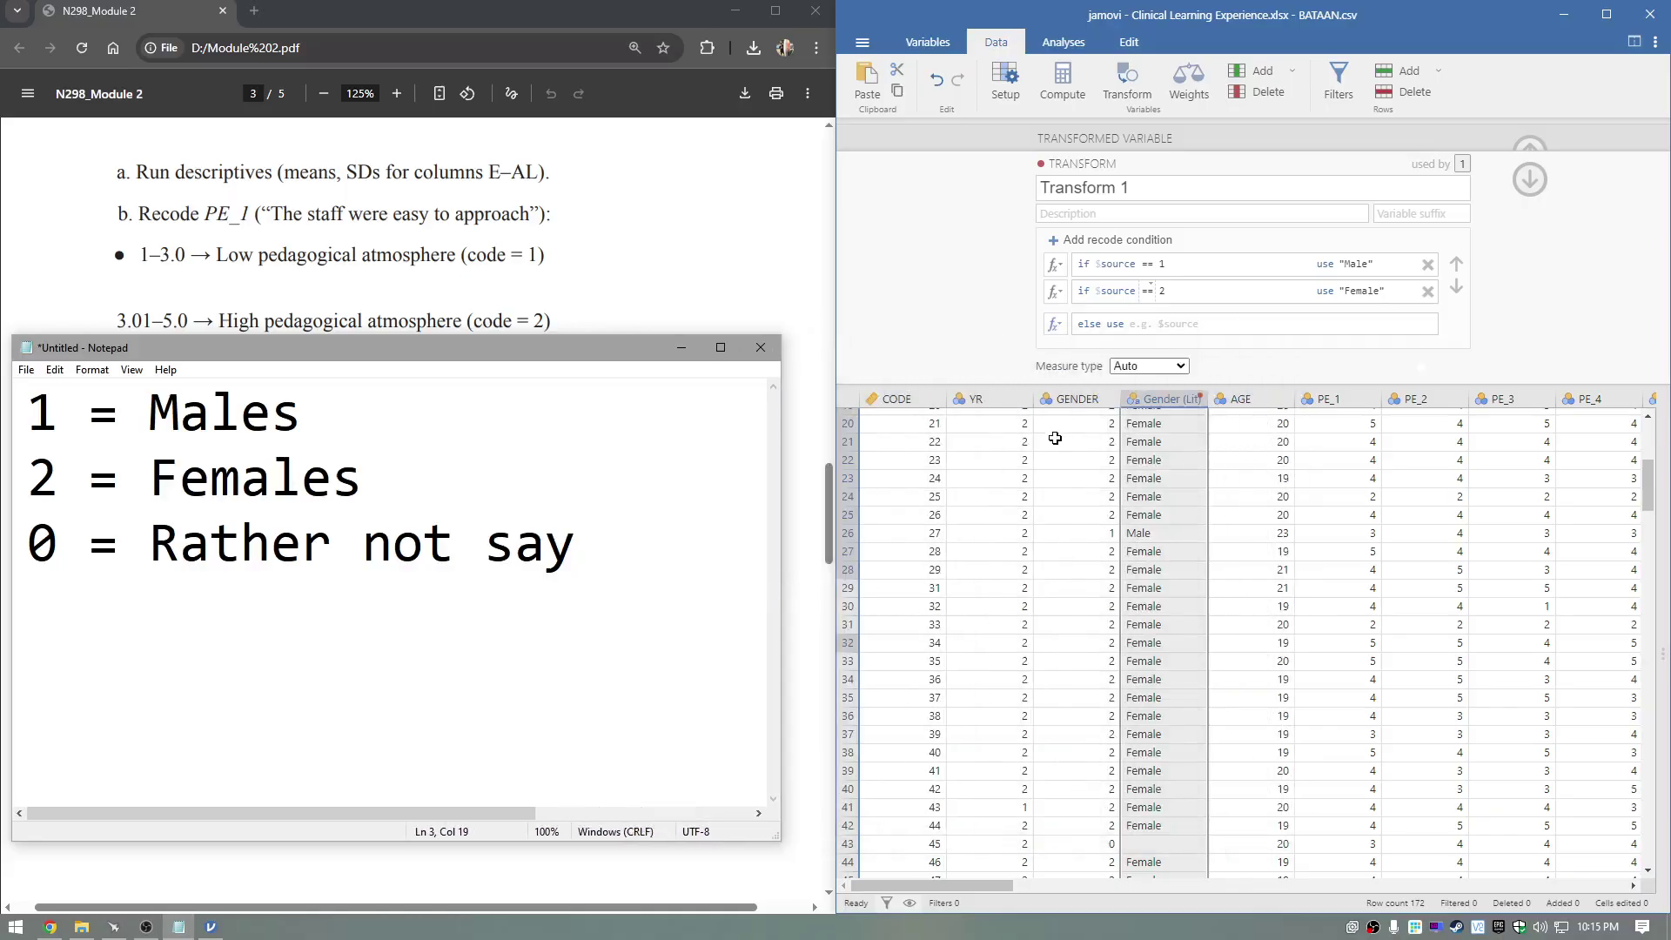
Open the Gender (Lit) transform for editing and compare its recode conditions with code 0 in the gender code list
scroll(1105, 479, down, 6)
click(1158, 441)
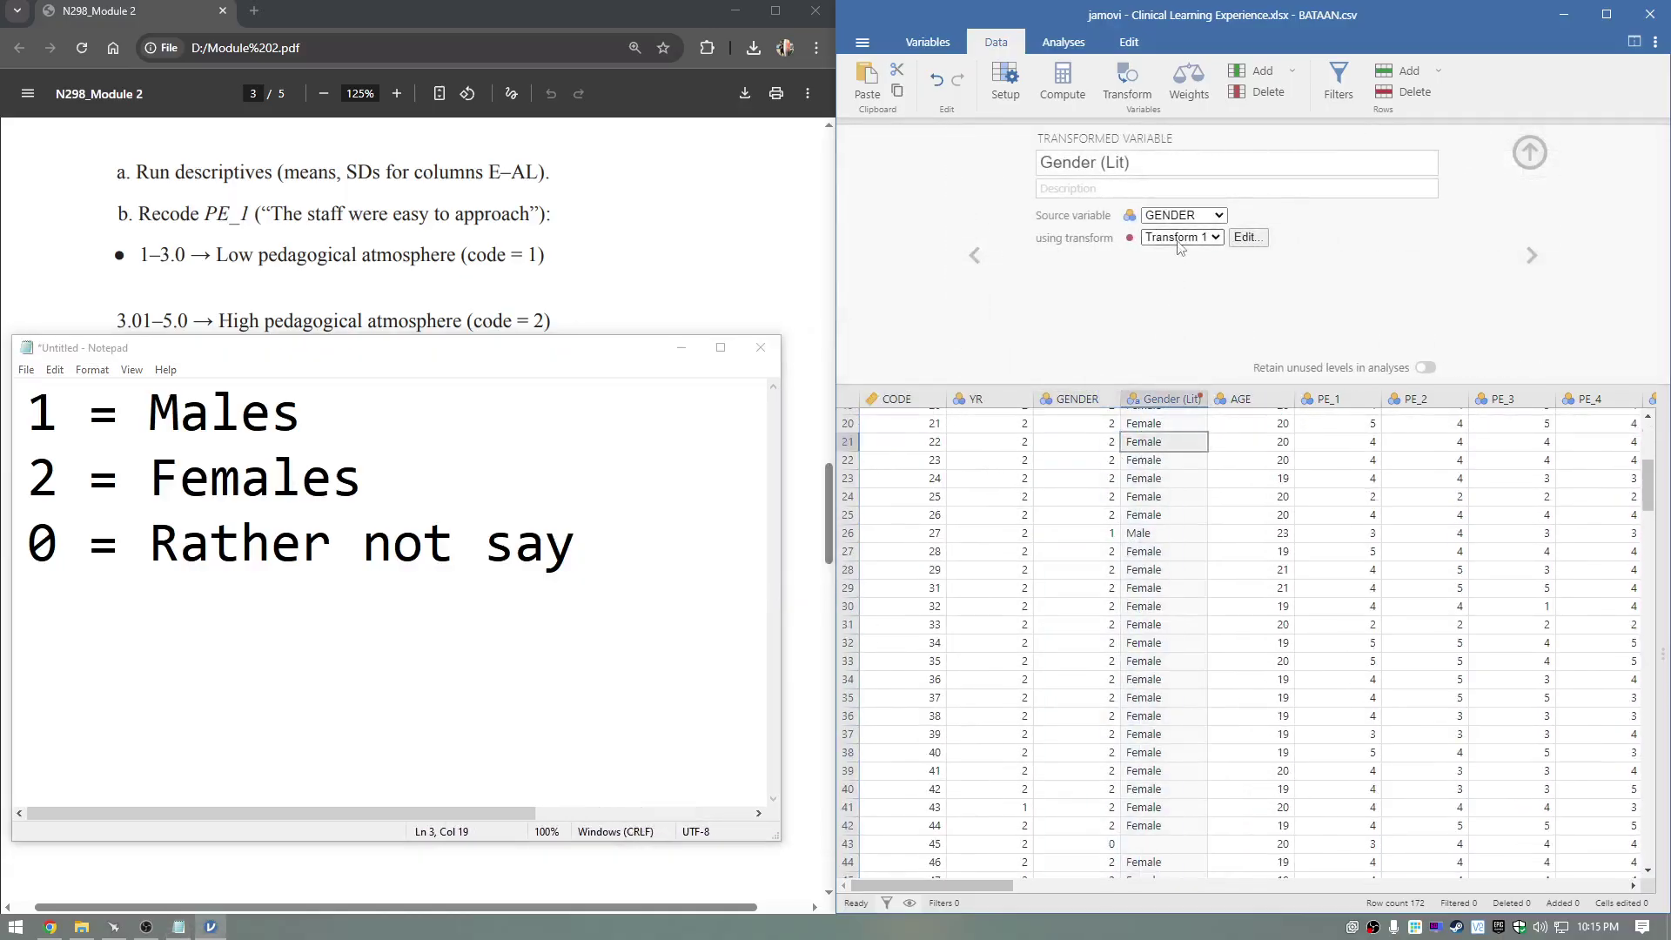
click(1237, 243)
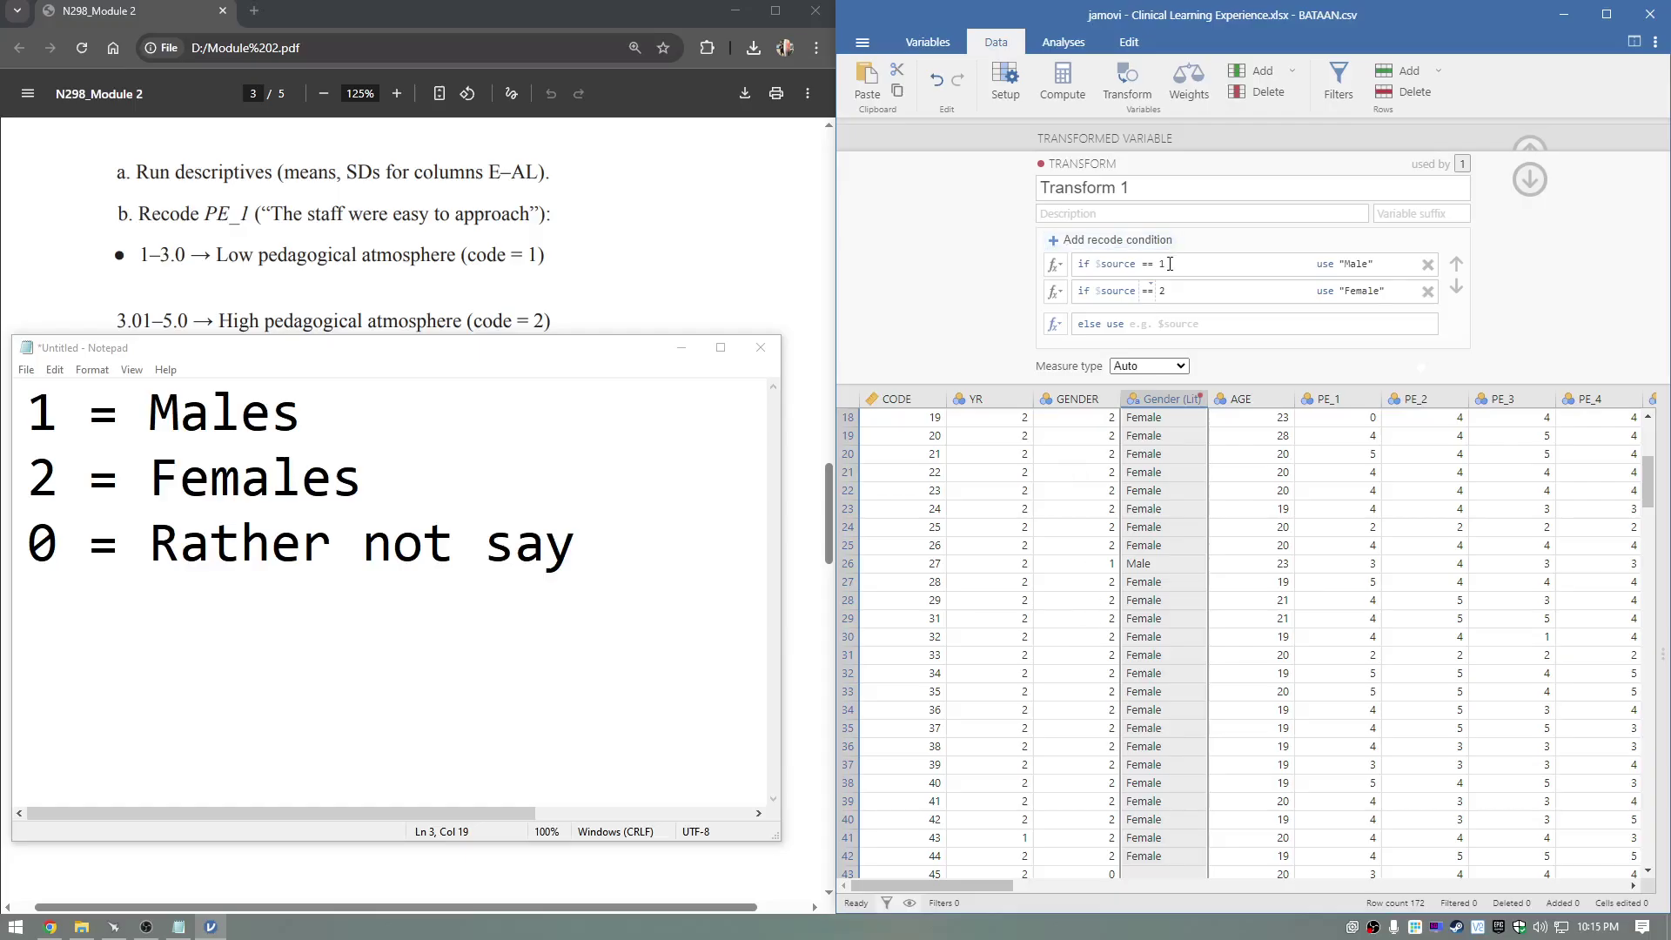
scroll(1154, 396, up, 5)
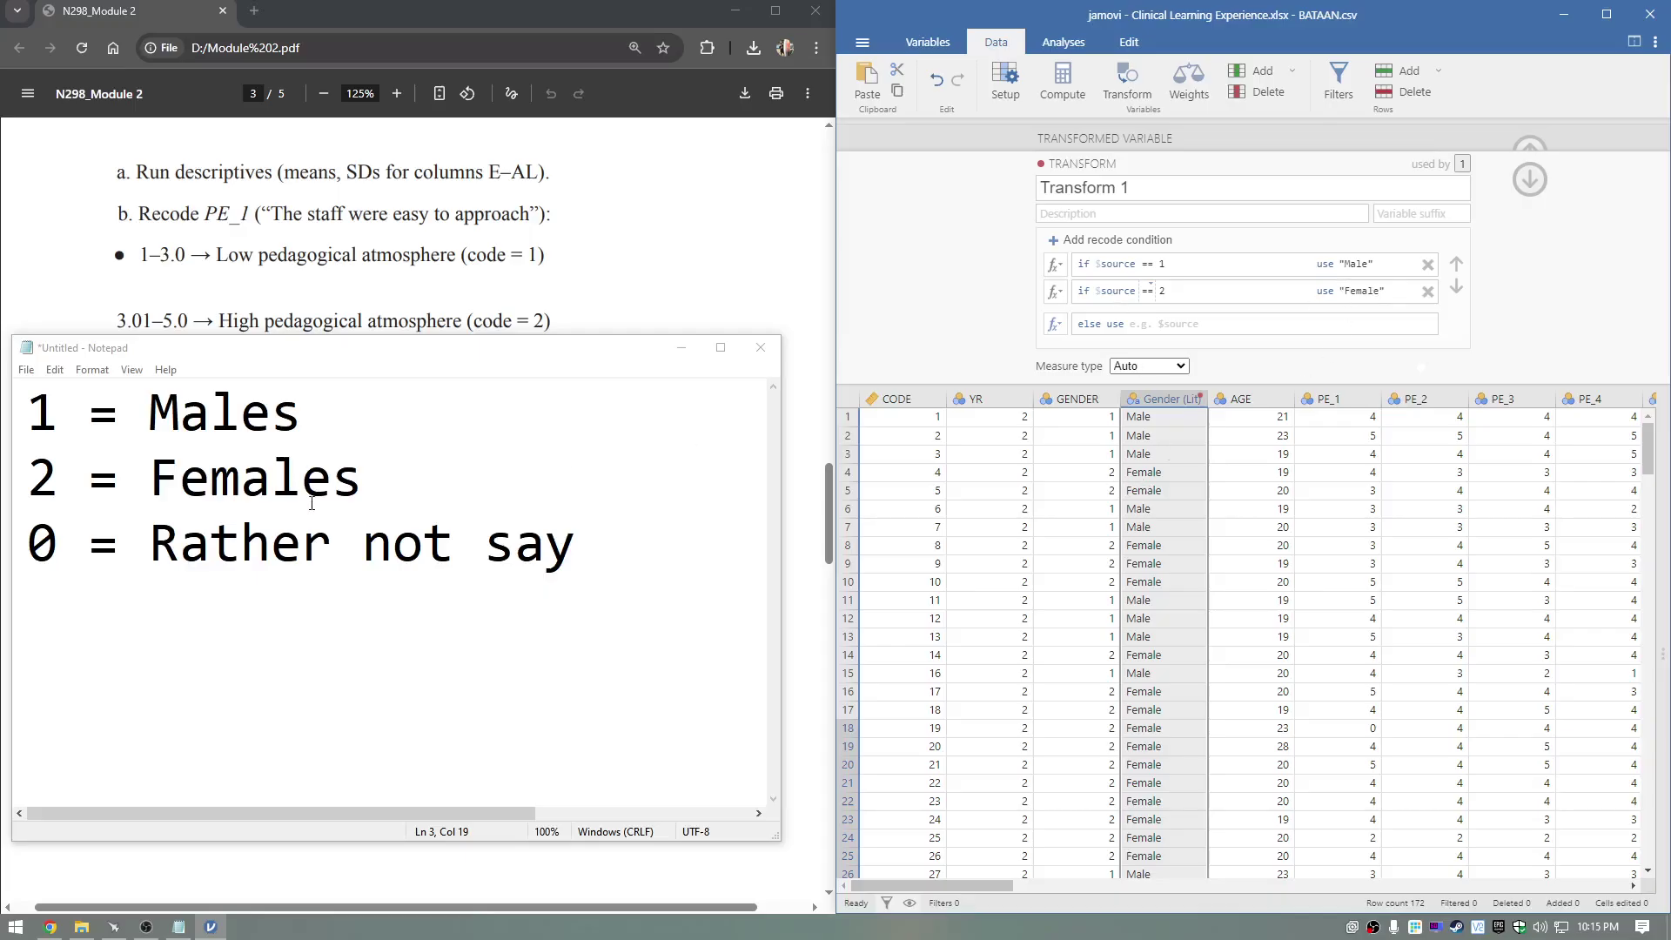
drag(44, 546, 28, 546)
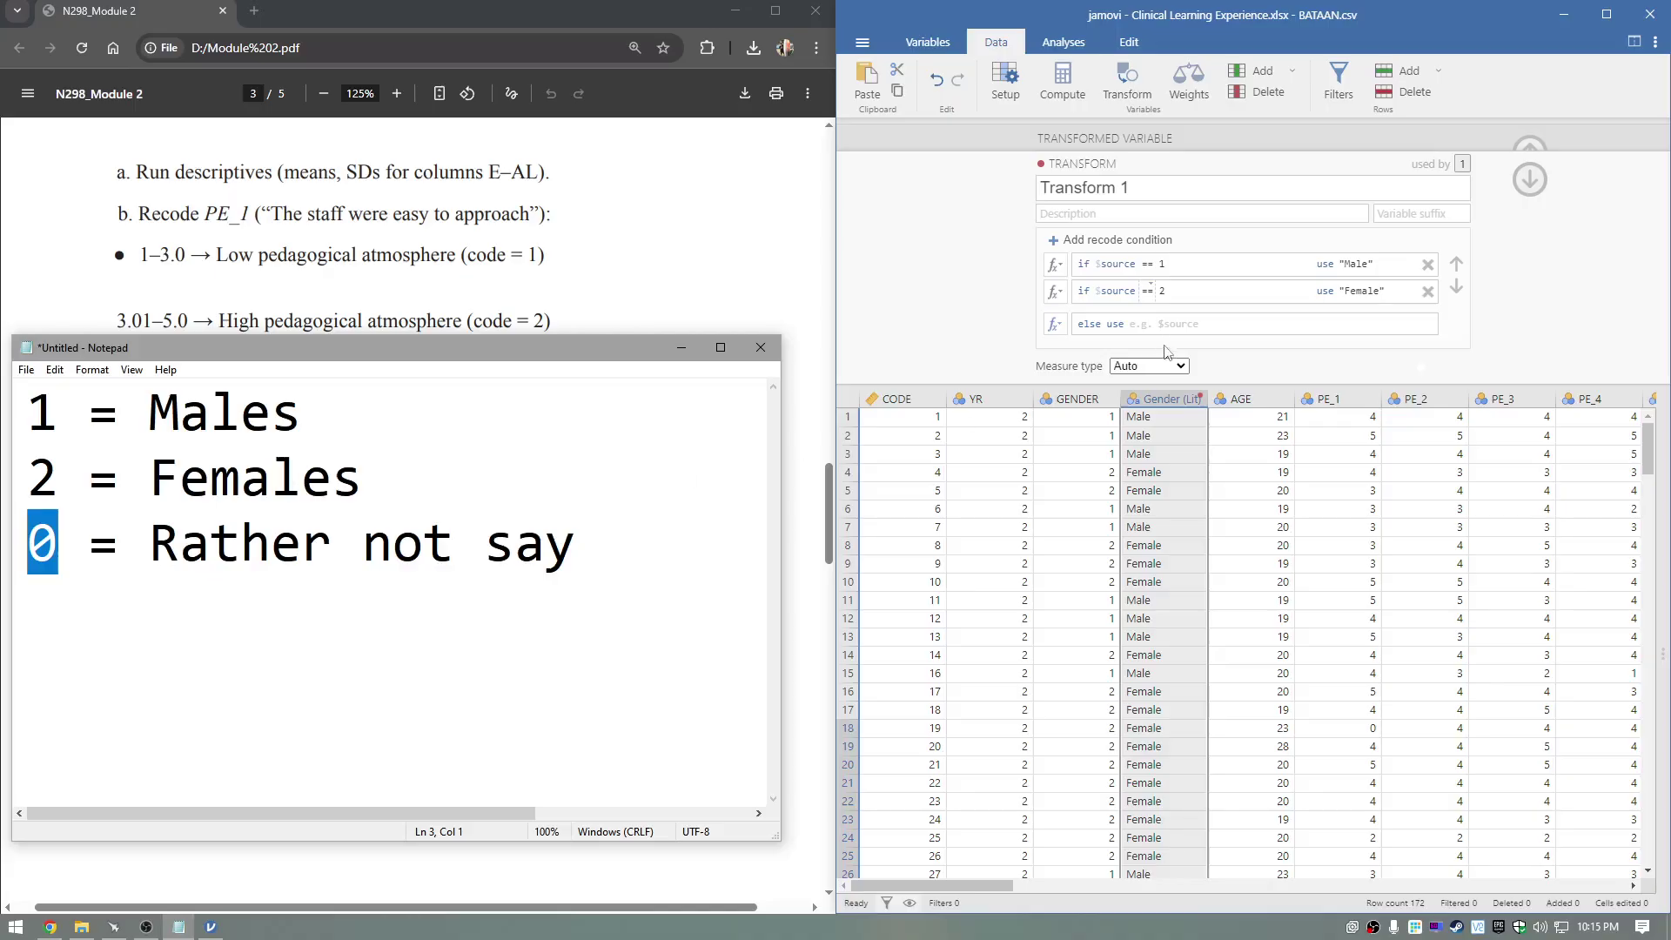
Try to set the transform's else output to "Rather not say"
click(1106, 327)
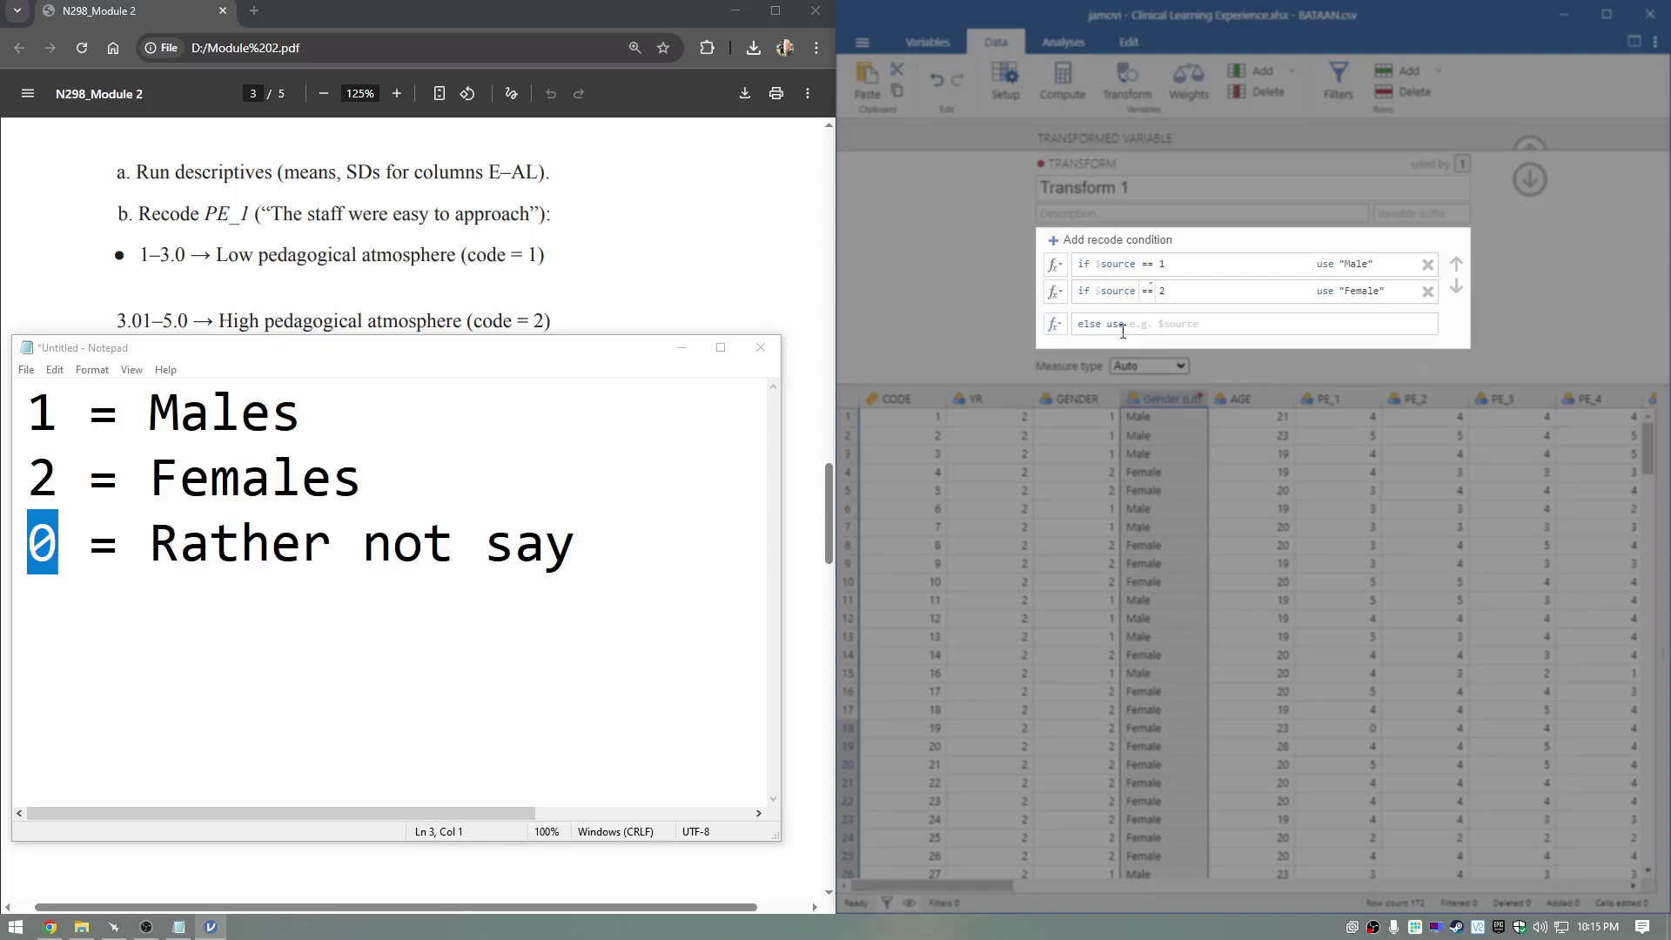
text("Rather)
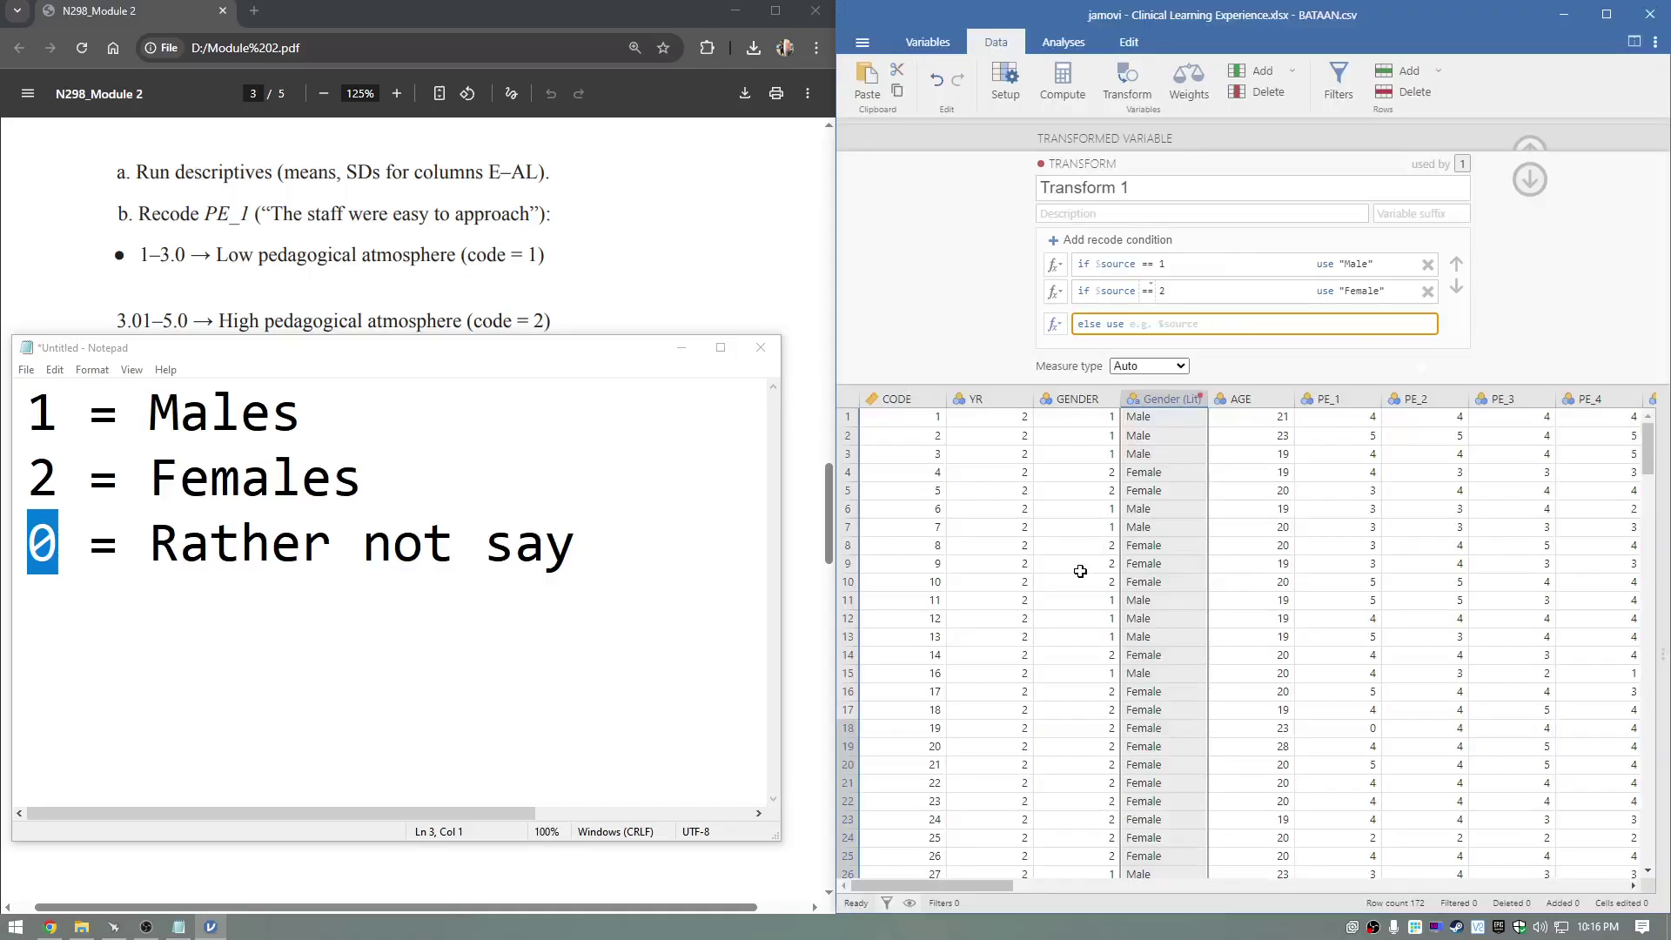
scroll(1083, 557, down, 12)
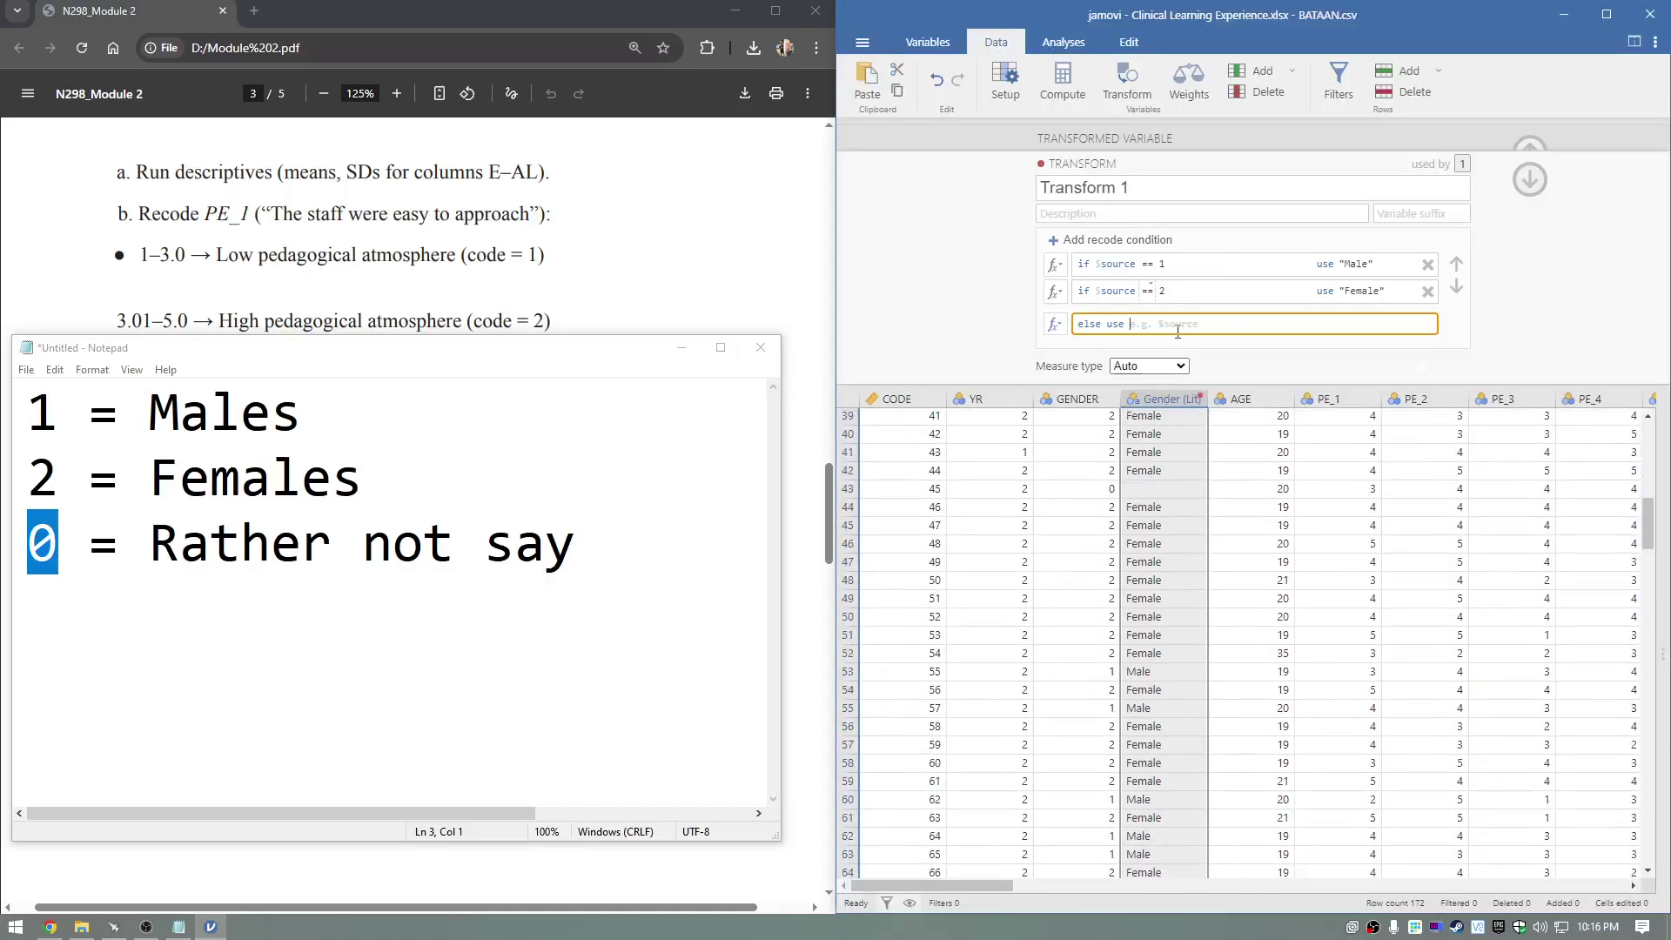
text("Rather not say)
key(Return)
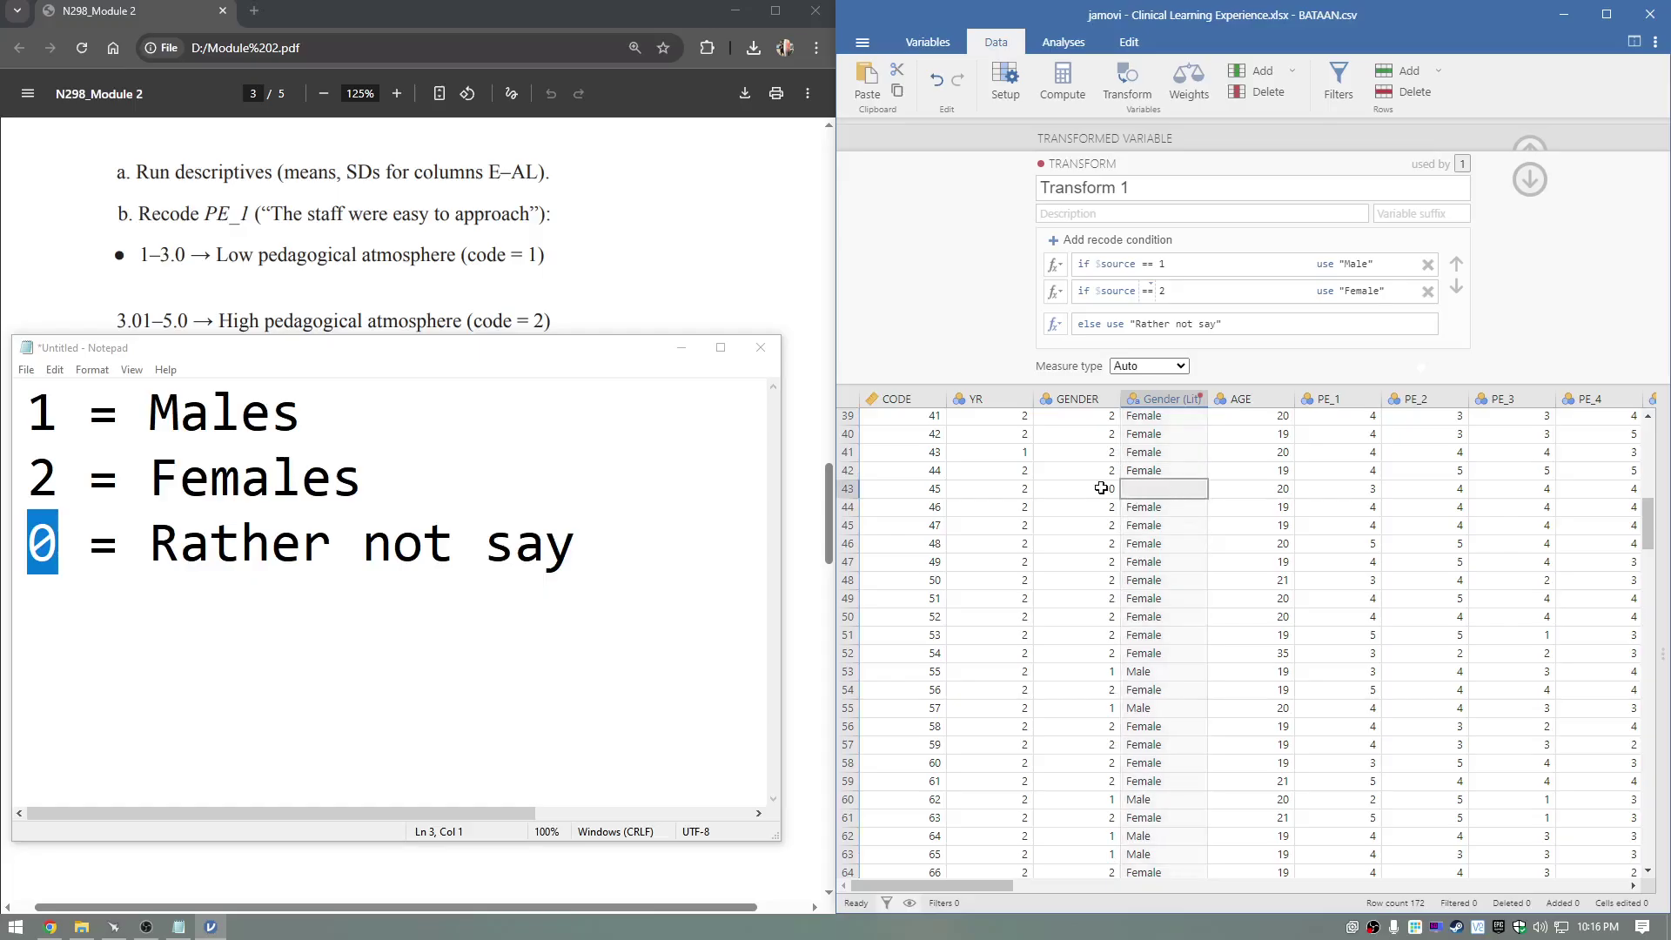
Reopen the Gender (Lit) transform and enter "Rather not say" in double quotes as its else output value
click(1110, 490)
click(1153, 490)
click(1243, 241)
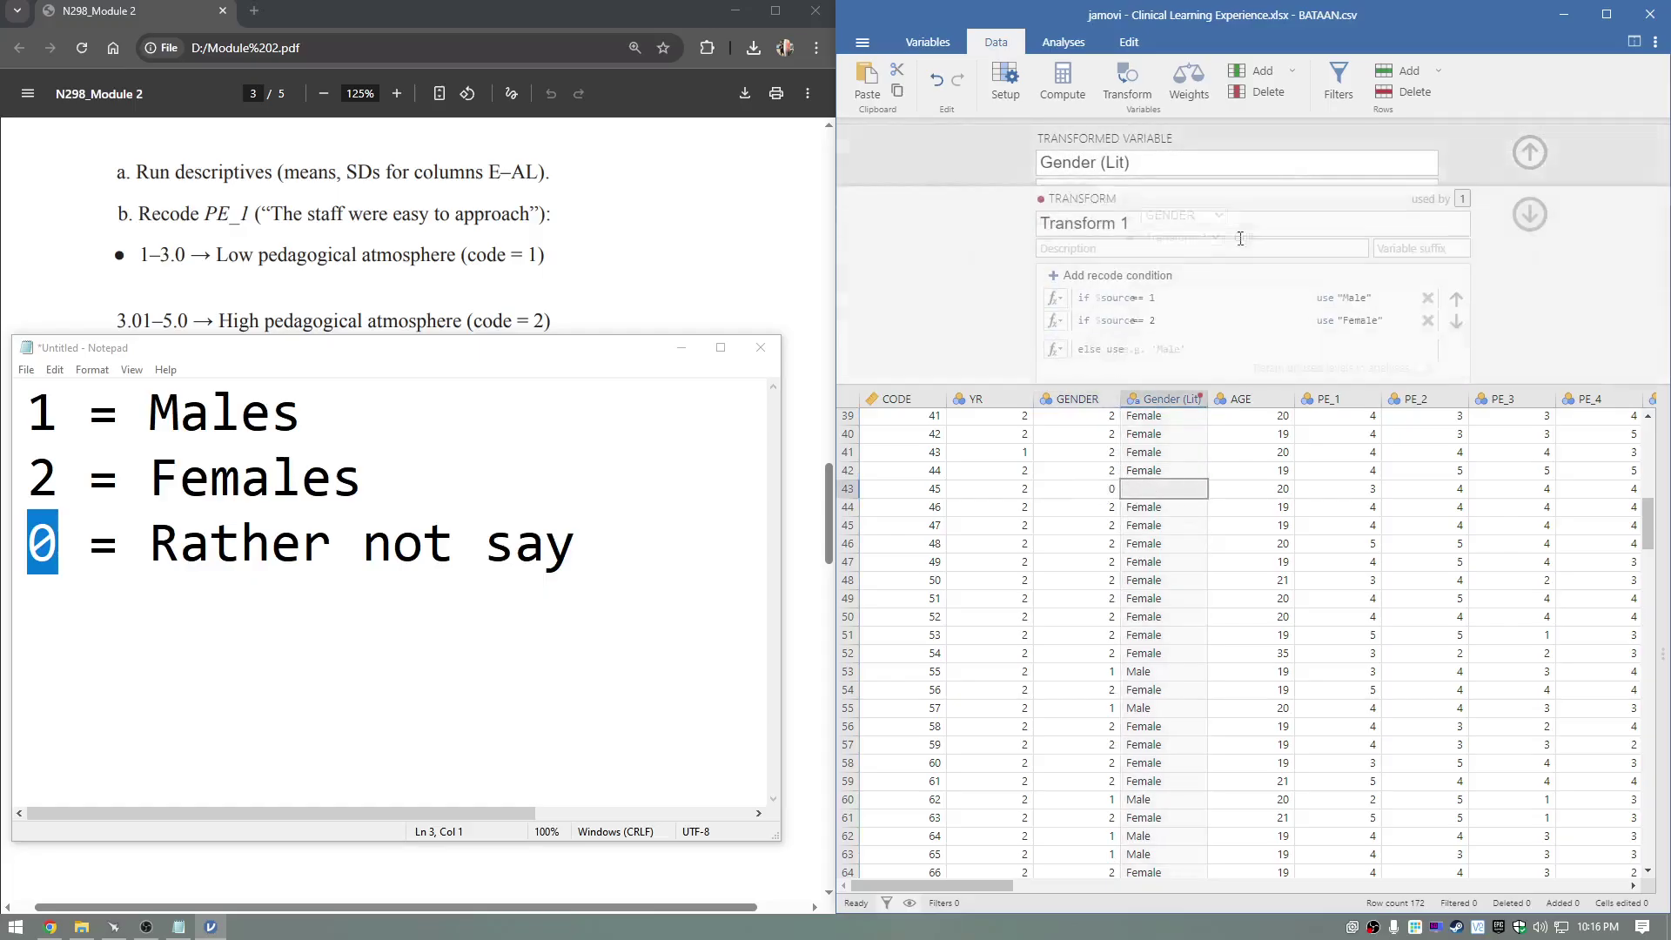
click(1227, 324)
text(")
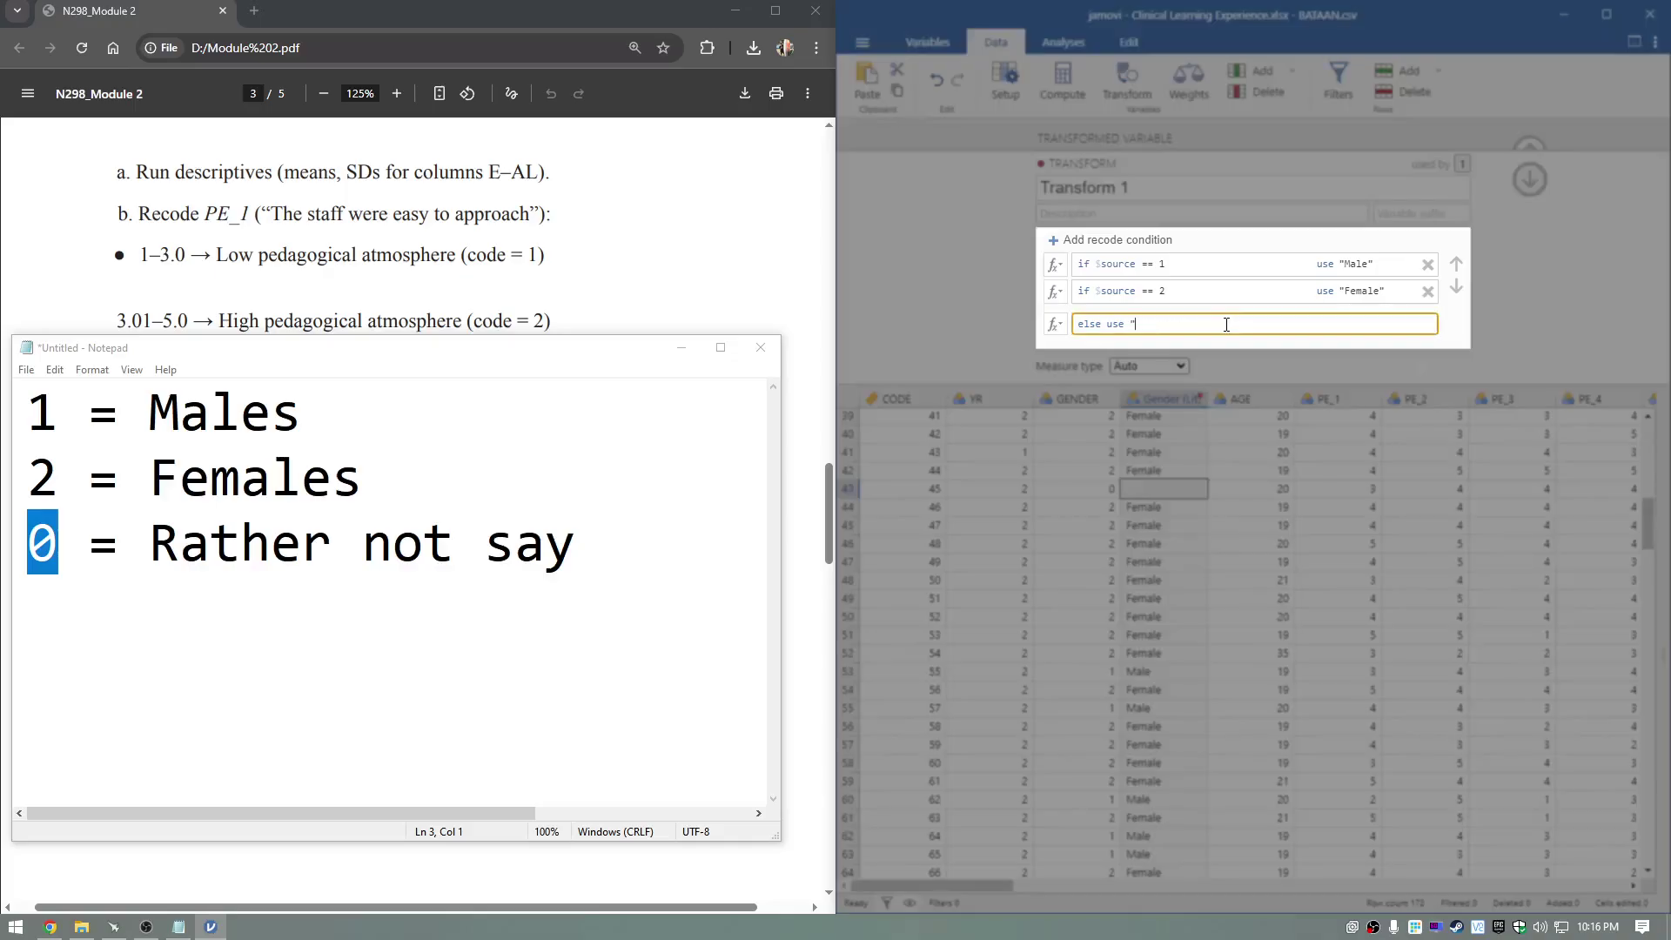
text(Rather not say")
key(Return)
click(1094, 495)
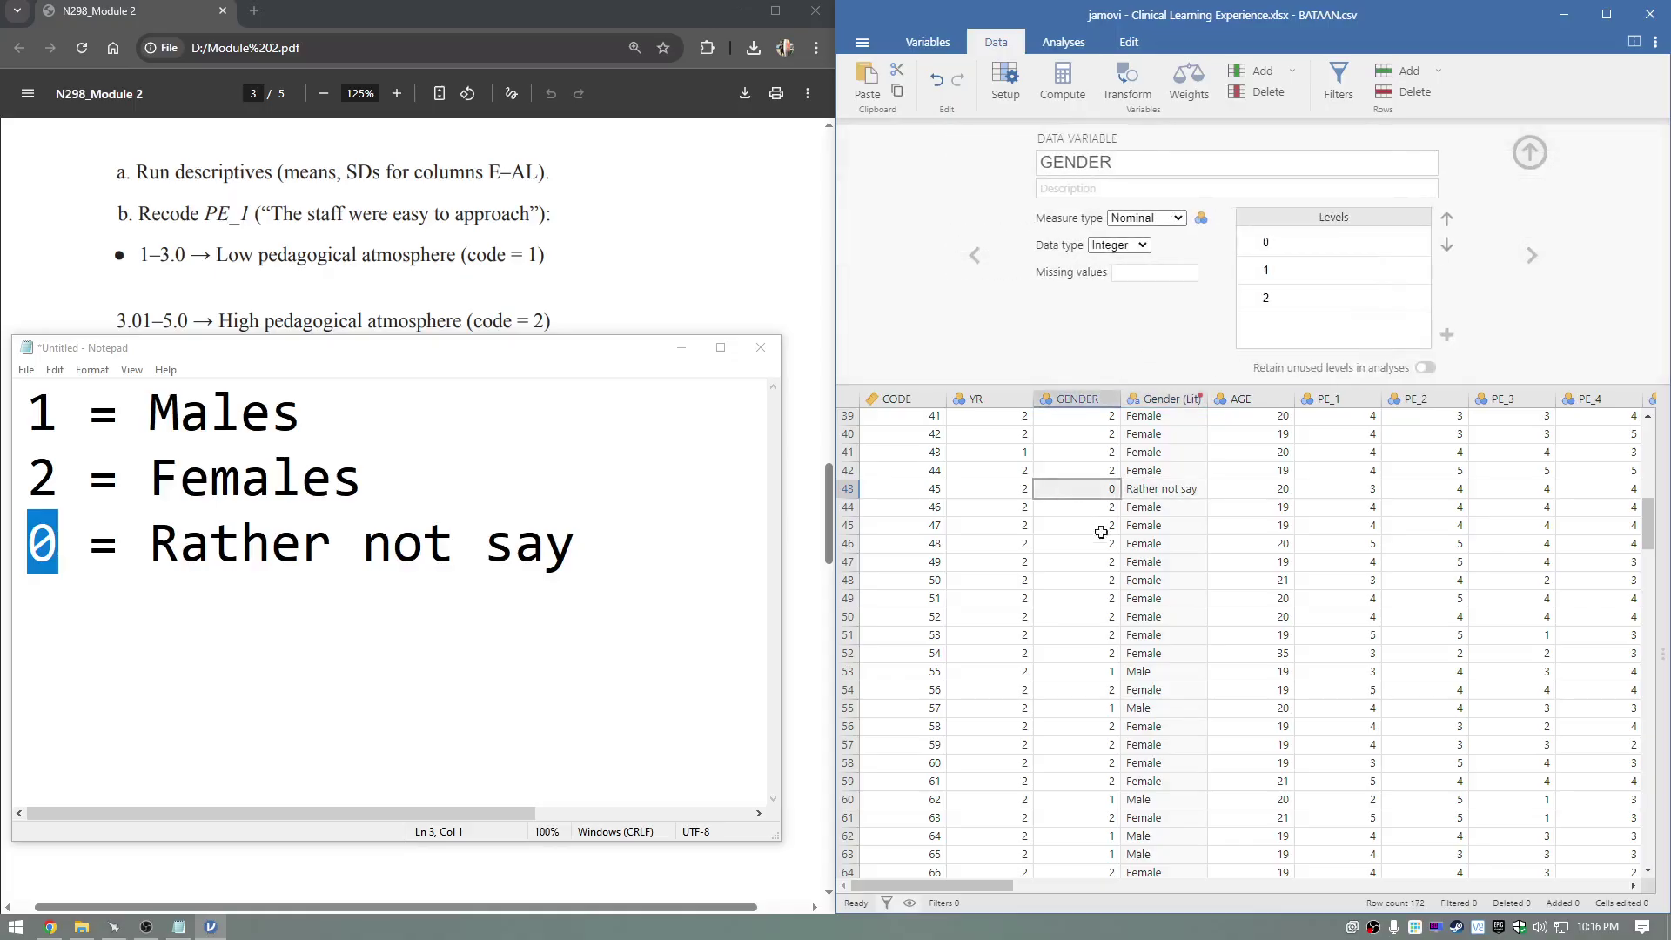
Check the recoded rows and test the transform by setting the GENDER value in row 43 to 1
scroll(1095, 604, down, 10)
scroll(1098, 608, down, 20)
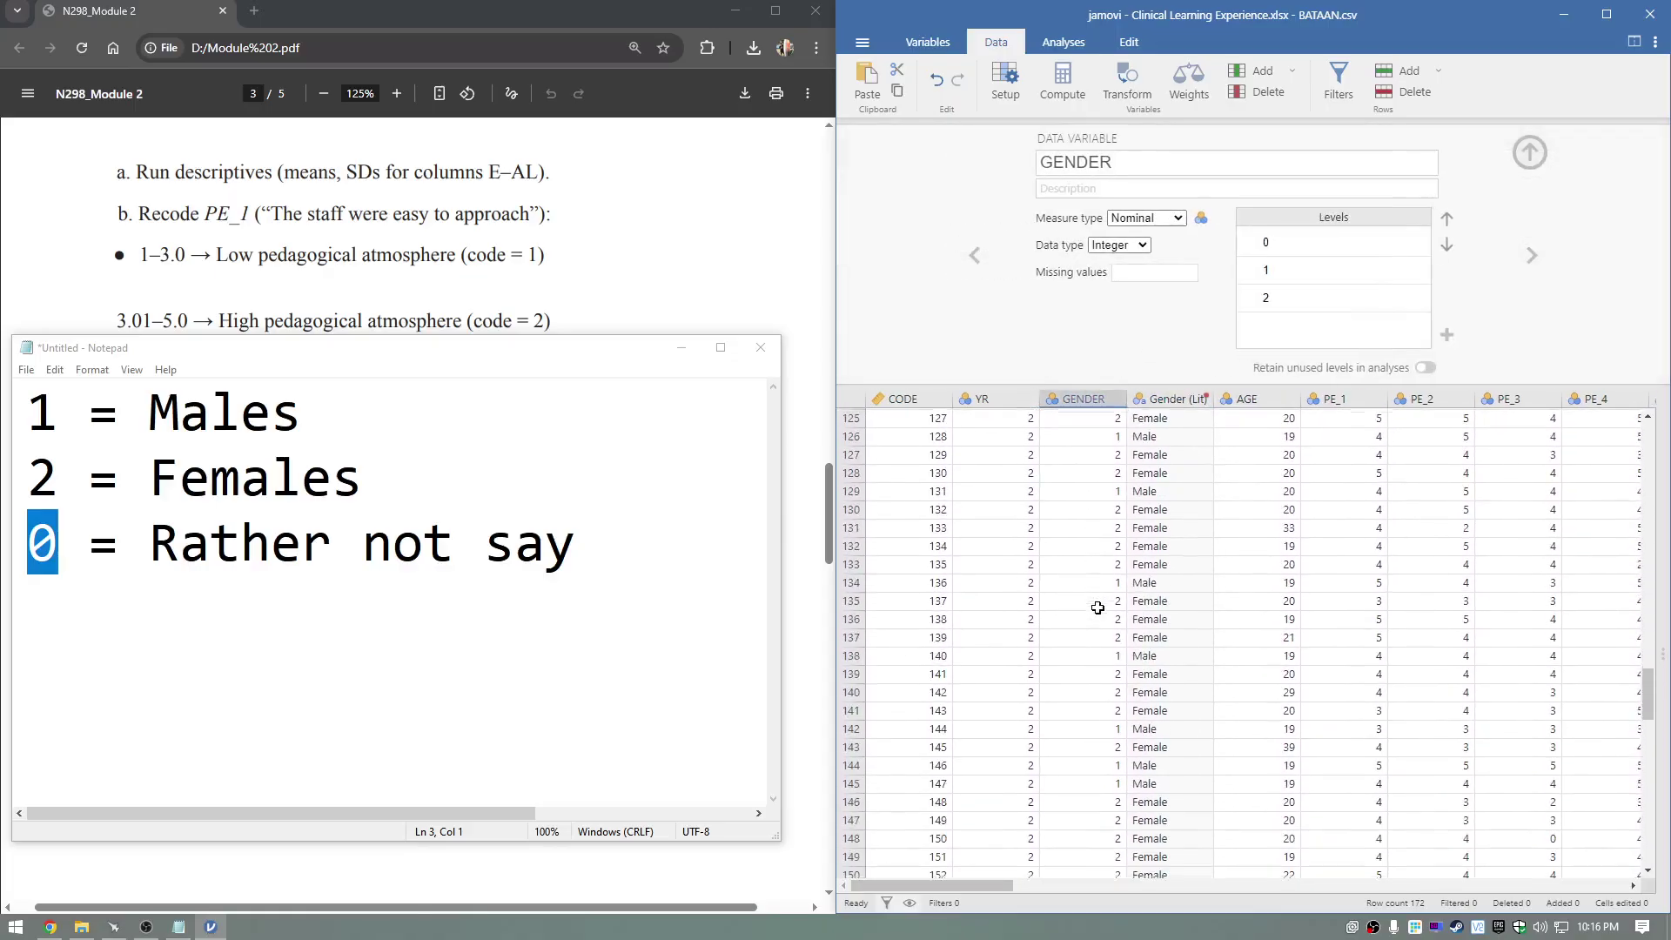
scroll(1097, 608, up, 20)
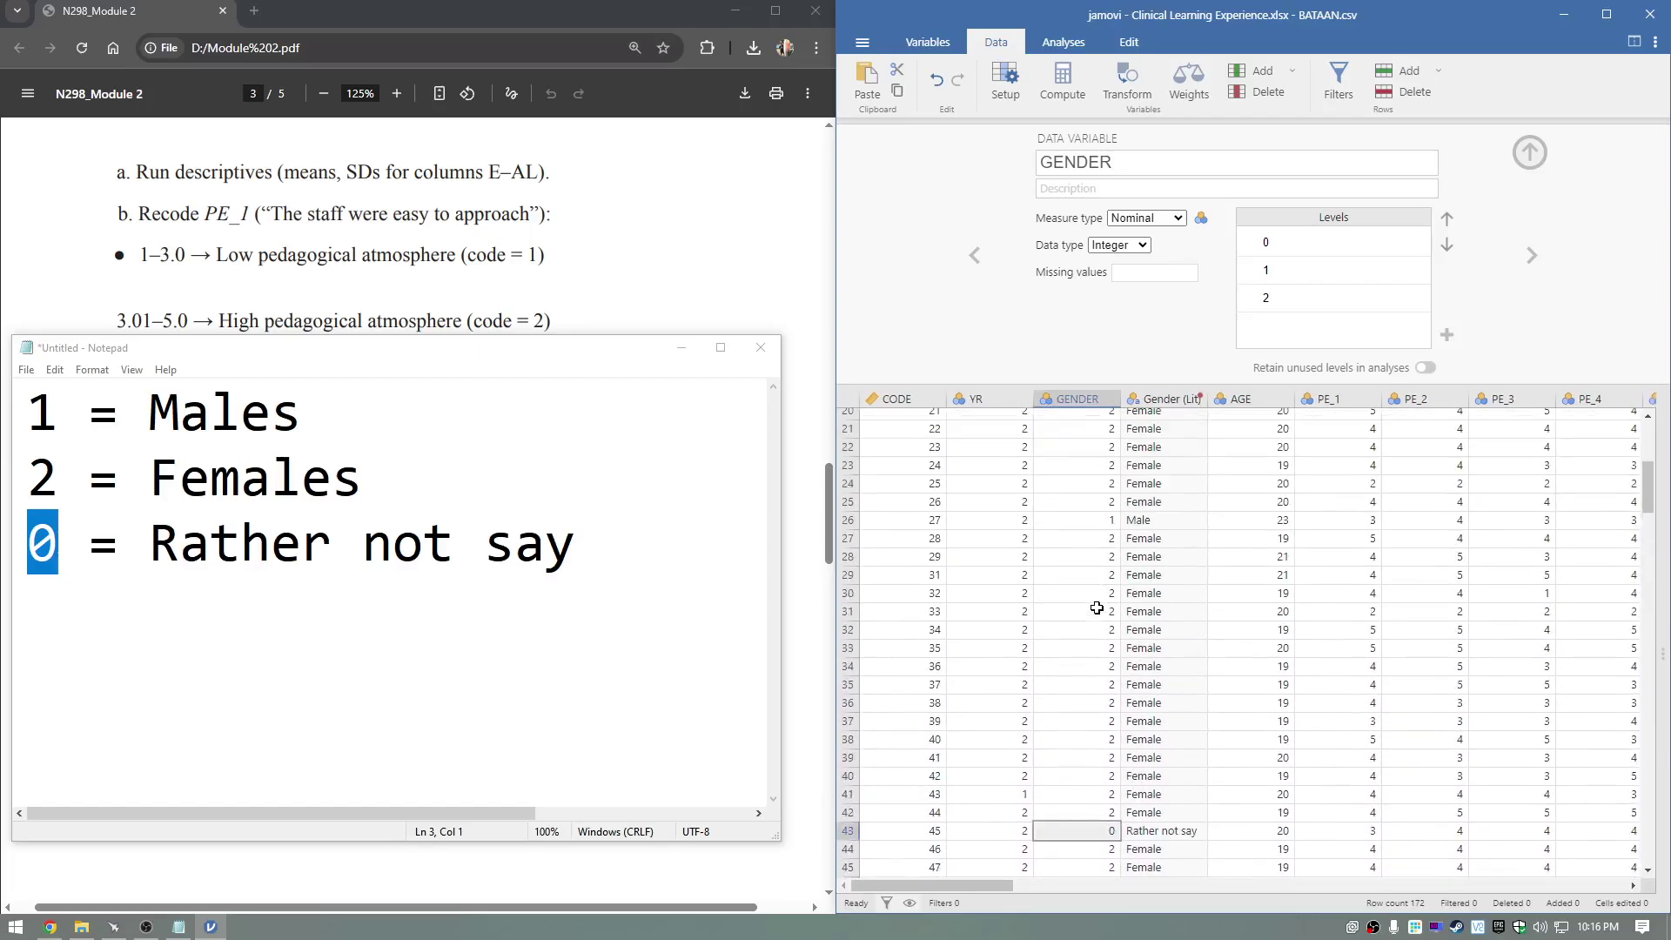
scroll(1096, 609, down, 7)
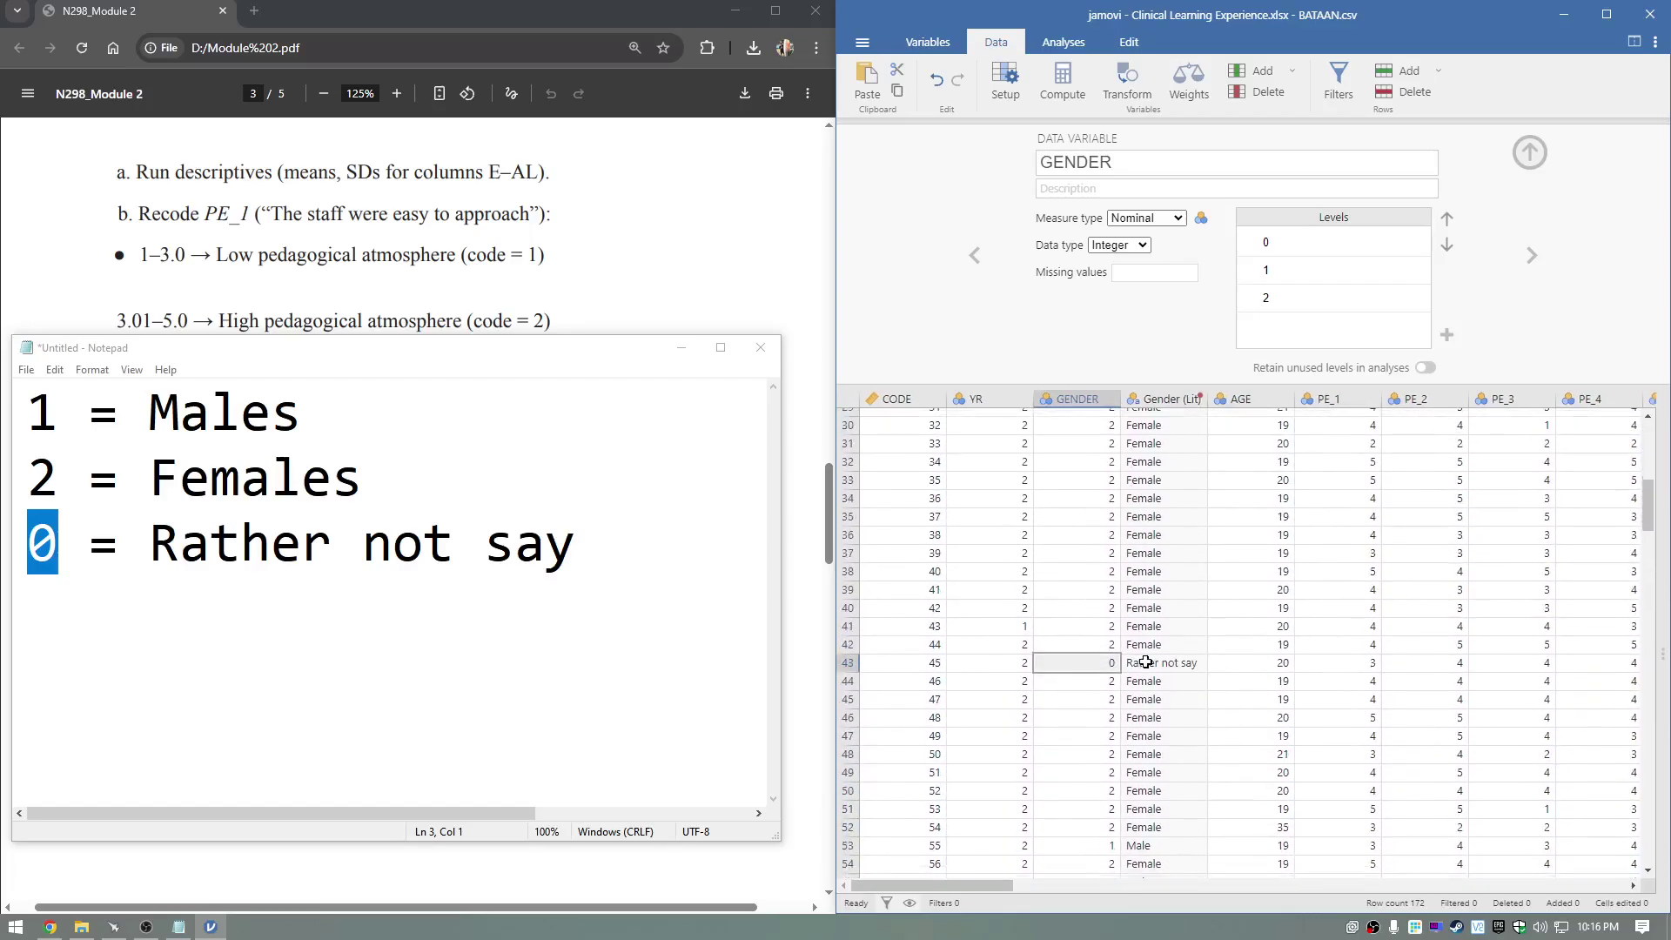
click(1124, 665)
click(1115, 664)
text(1)
key(Return)
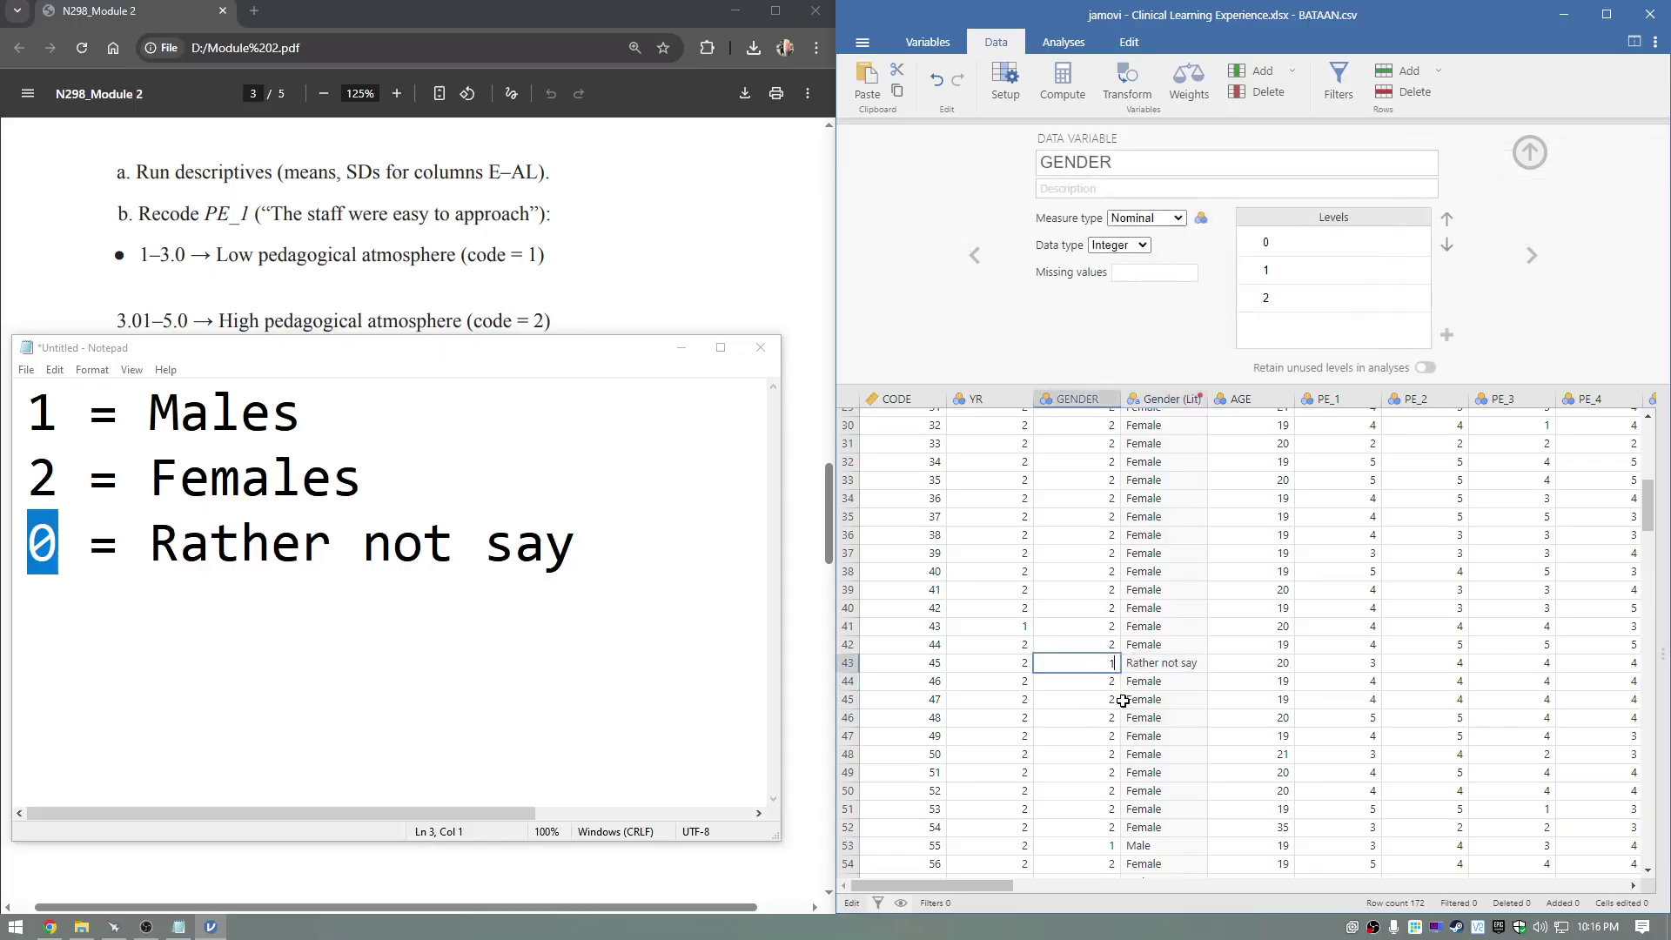
click(1155, 719)
Test the transform with a GENDER value of 2 in row 43 and restore that cell to 0
click(1111, 667)
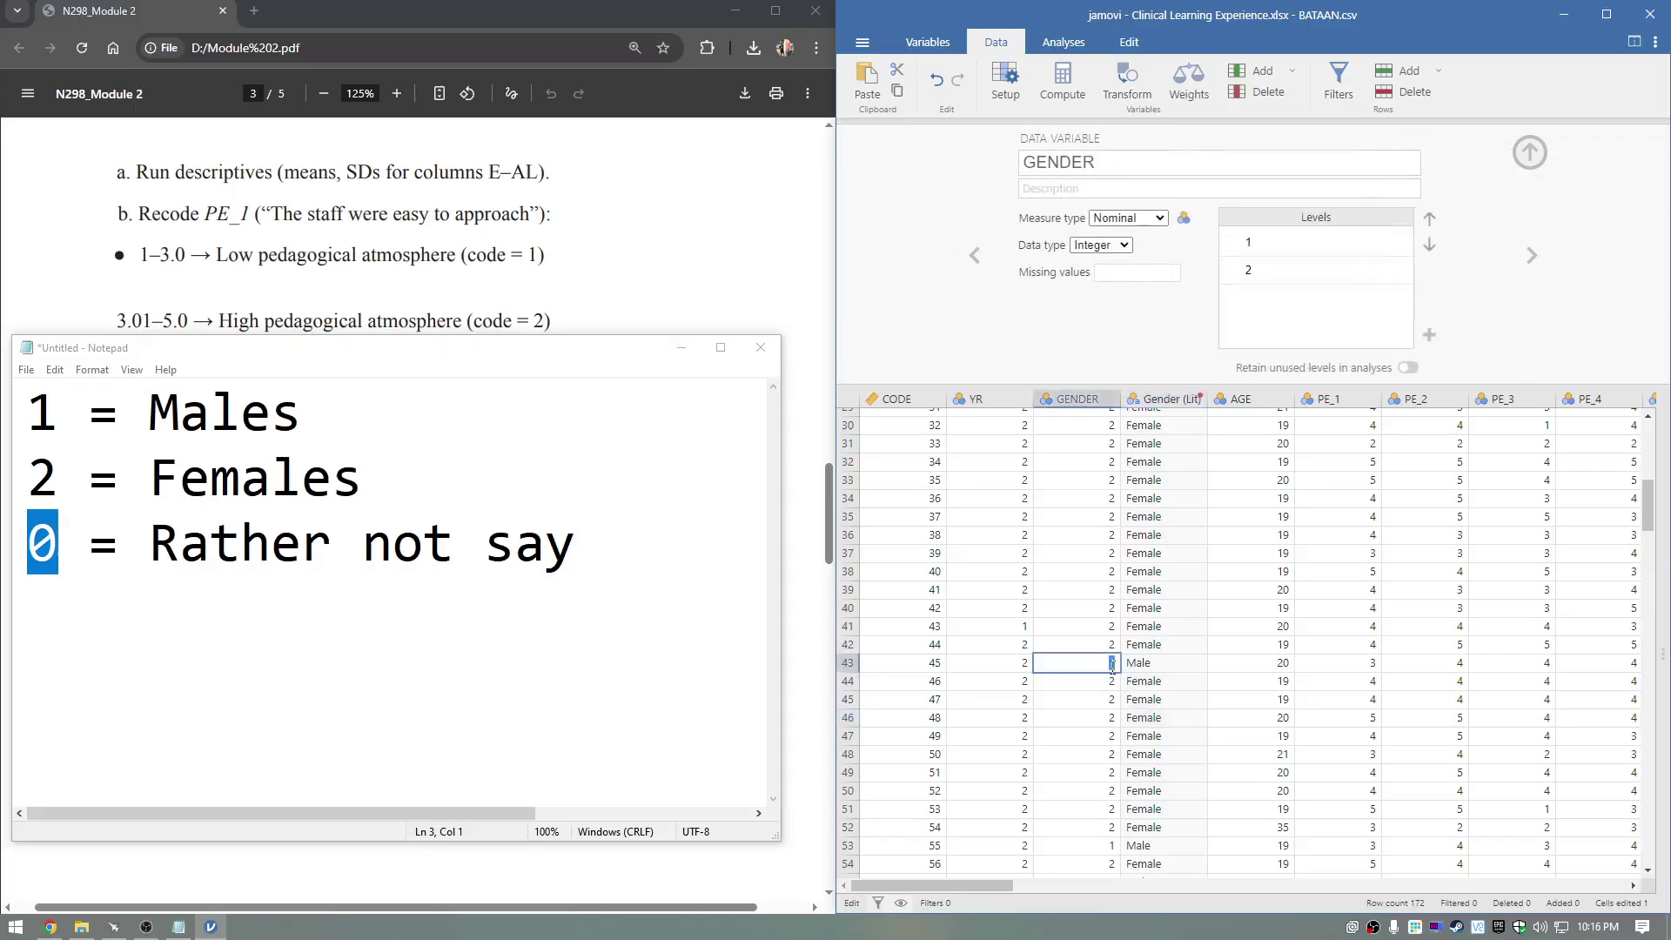
click(1130, 721)
click(1103, 667)
click(1103, 664)
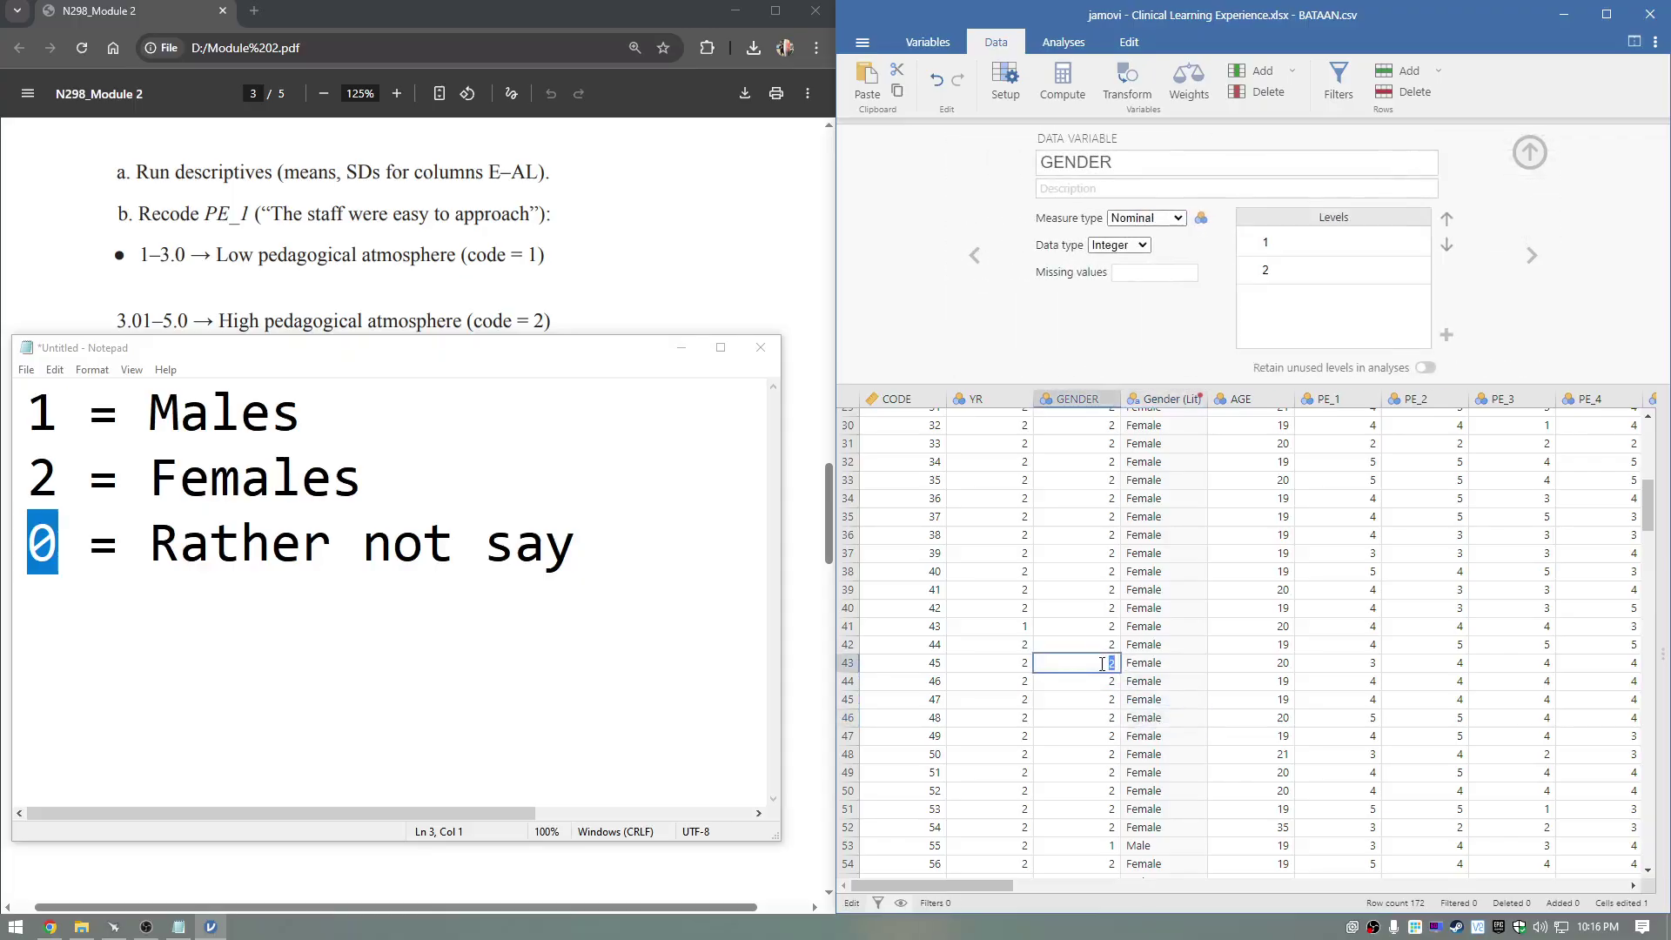
click(1147, 693)
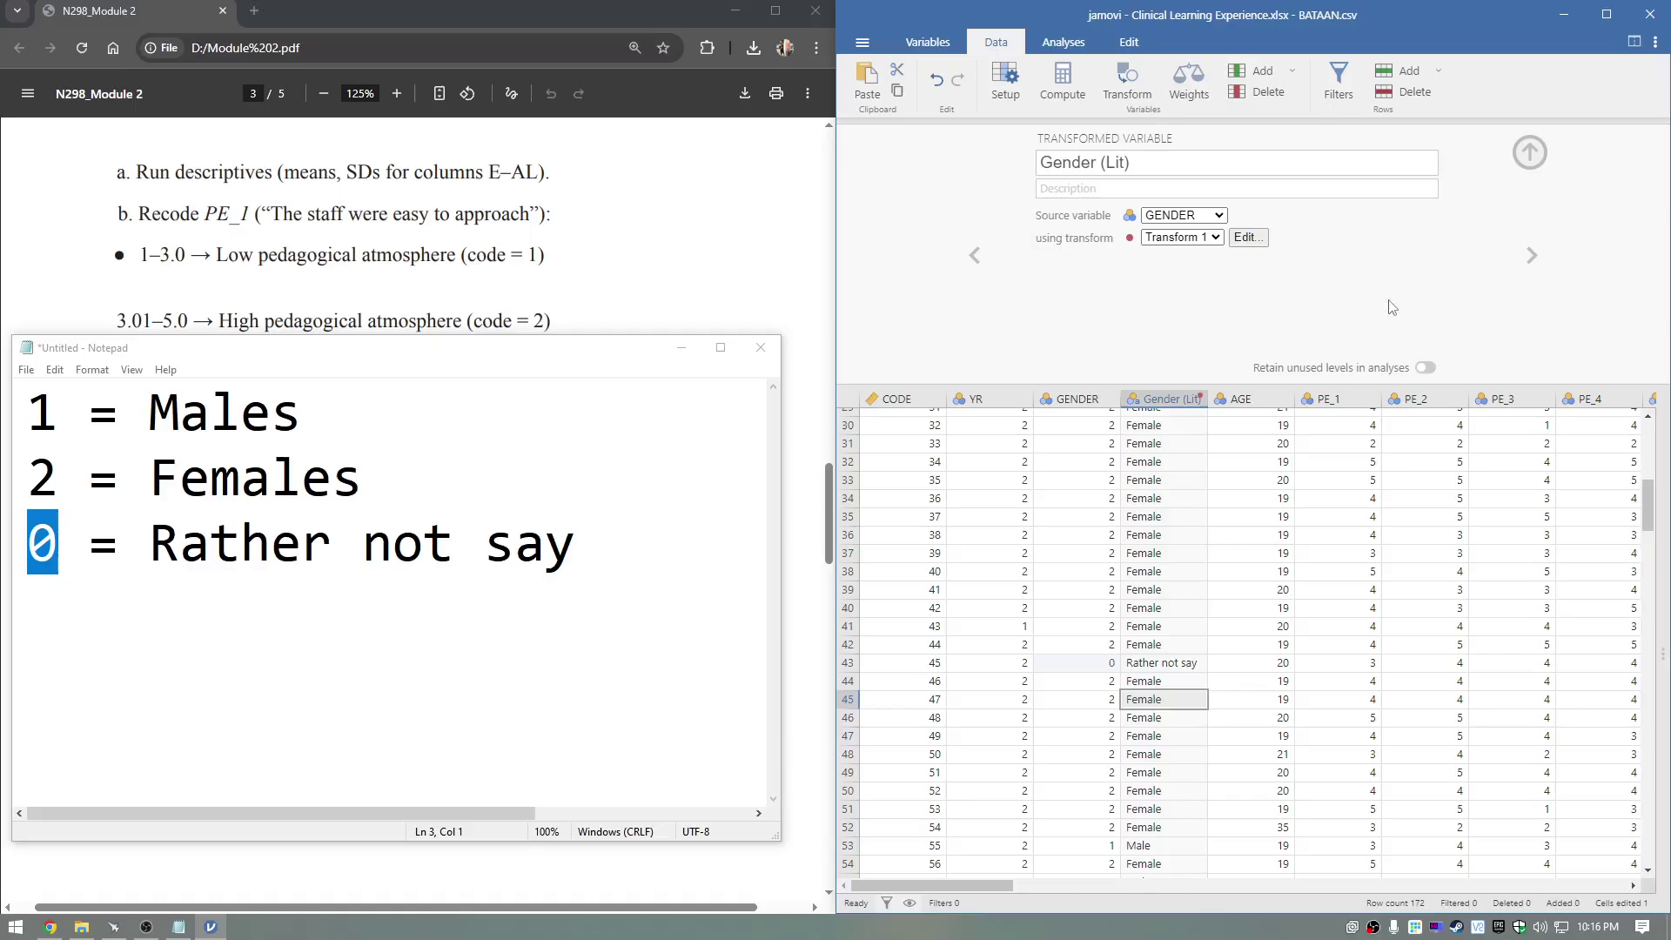
Collapse the variable editor in jamovi and delete the whole gender code list from Notepad
click(1531, 153)
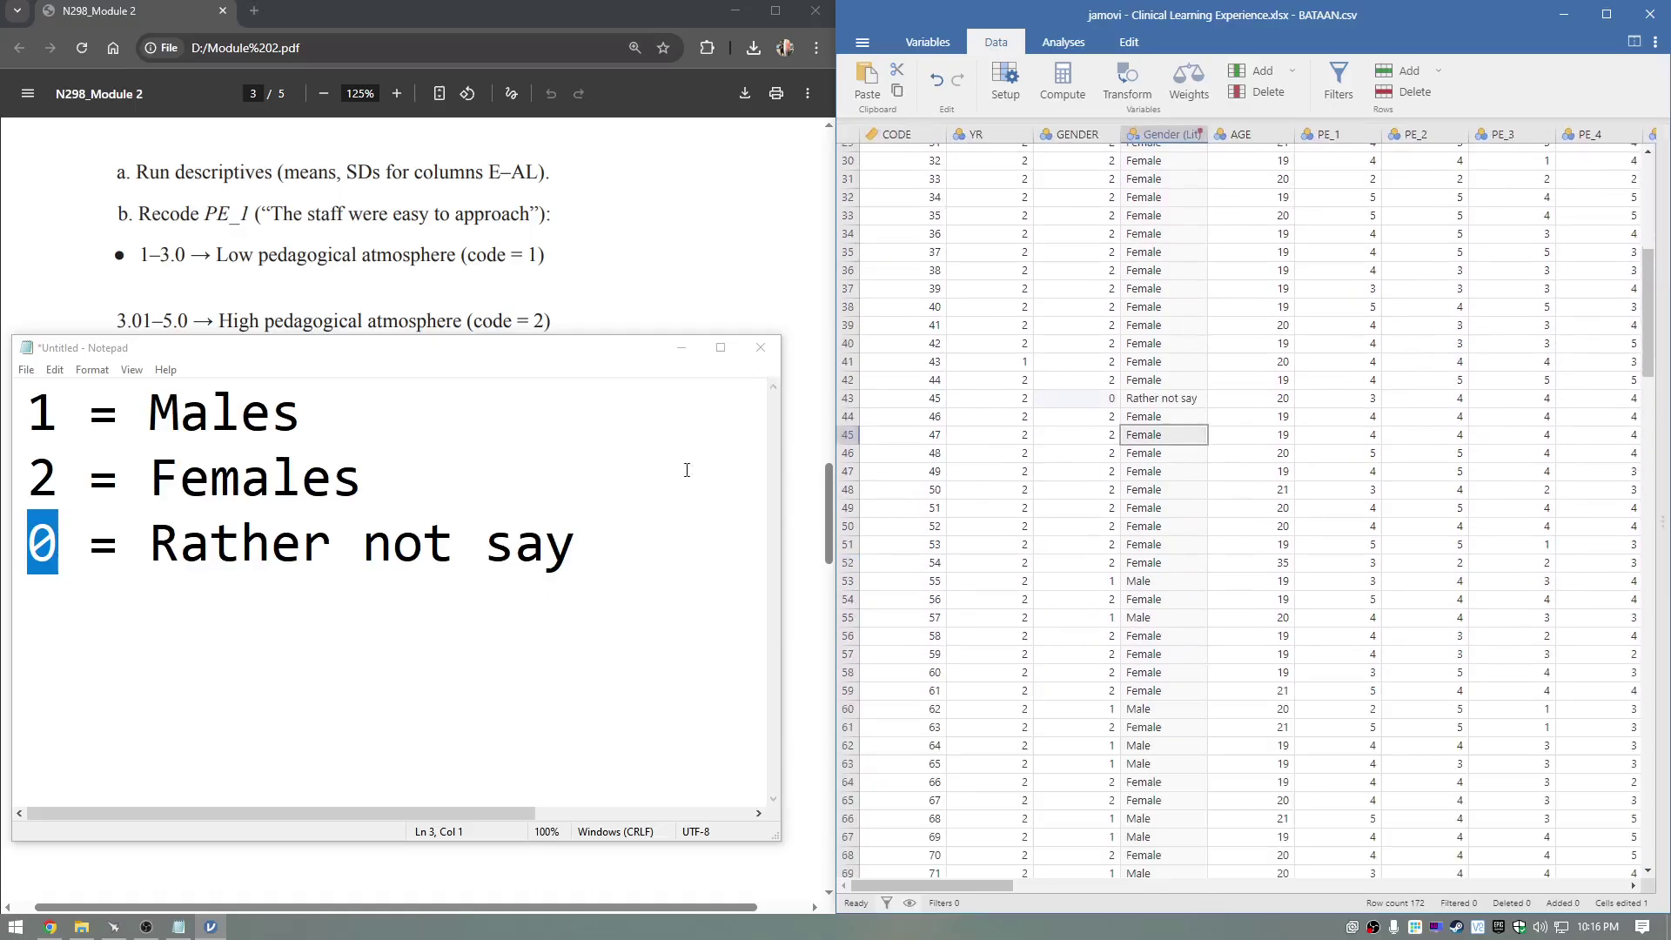
drag(661, 548, 3, 425)
key(Delete)
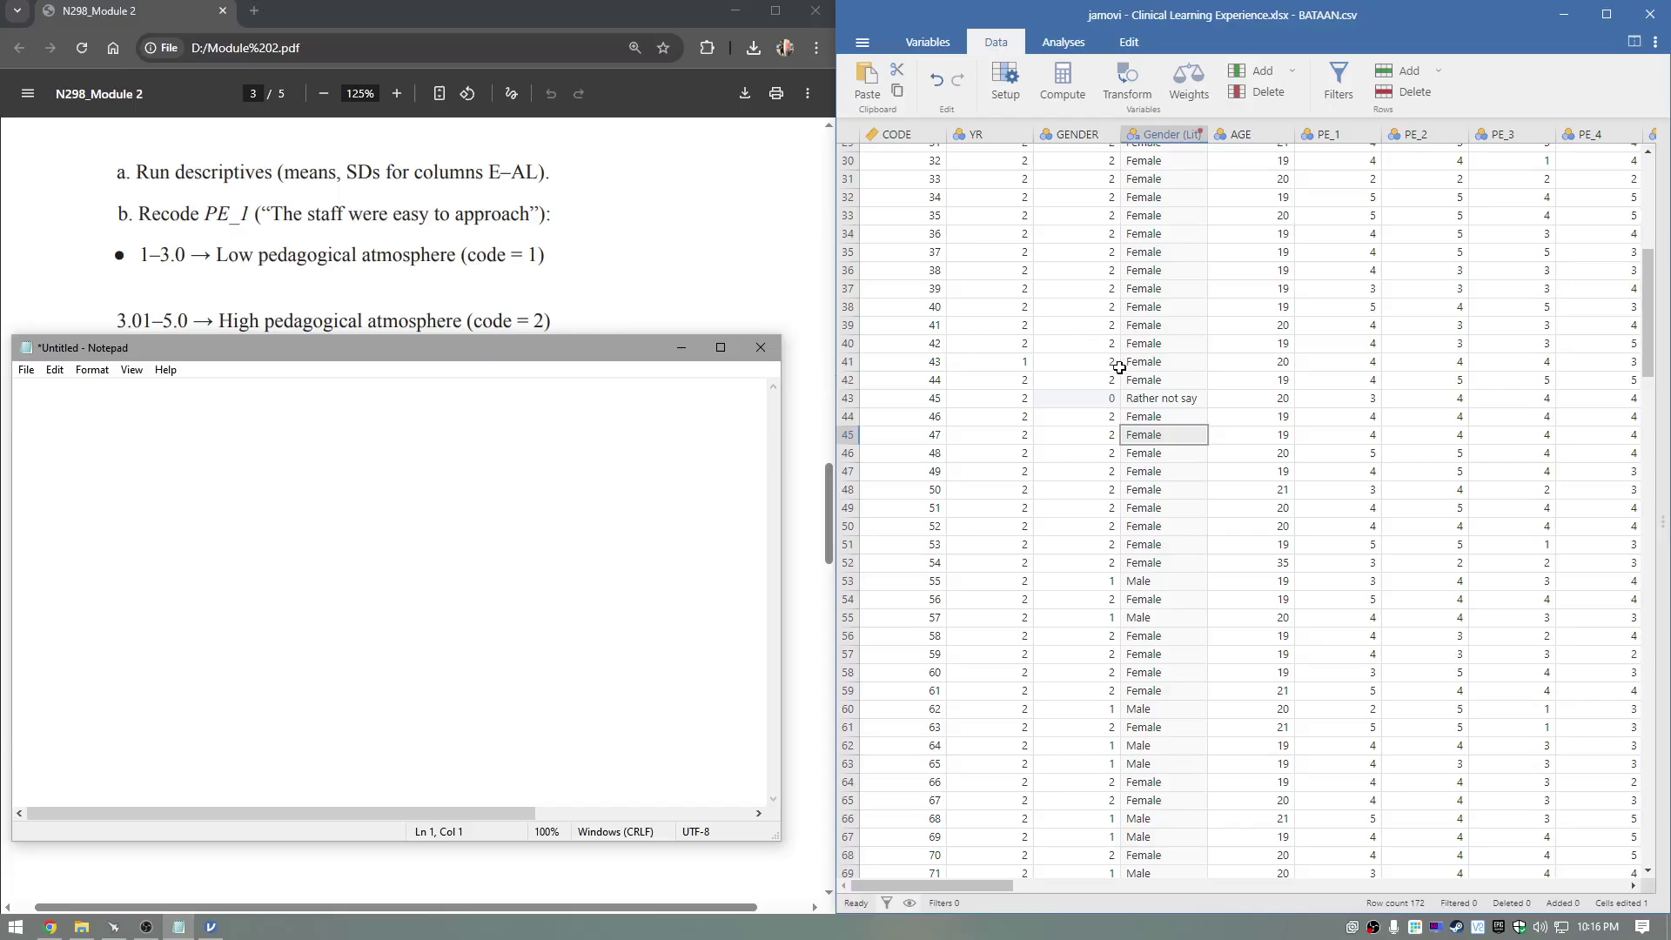
Return to the first rows of the jamovi data and select the Gender (Lit) column
click(1120, 368)
scroll(1132, 383, up, 10)
click(1175, 136)
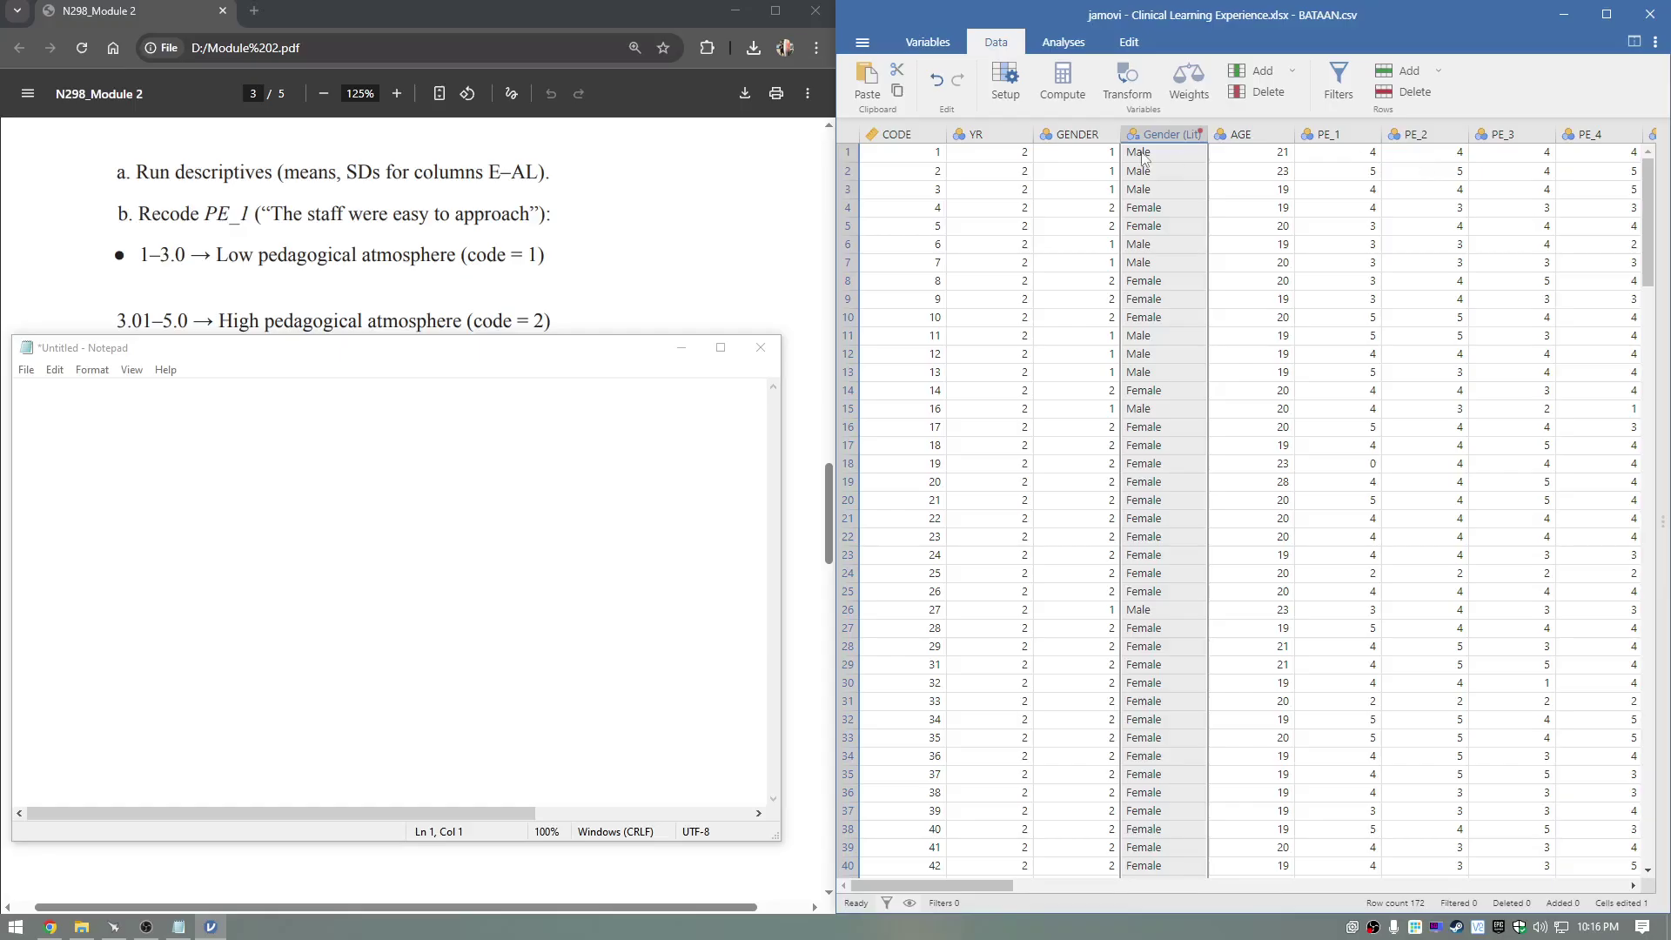
Write the question "1.What is the Mean PE_1 in Males?" in Notepad, with the text zoom reduced to 60%
click(417, 470)
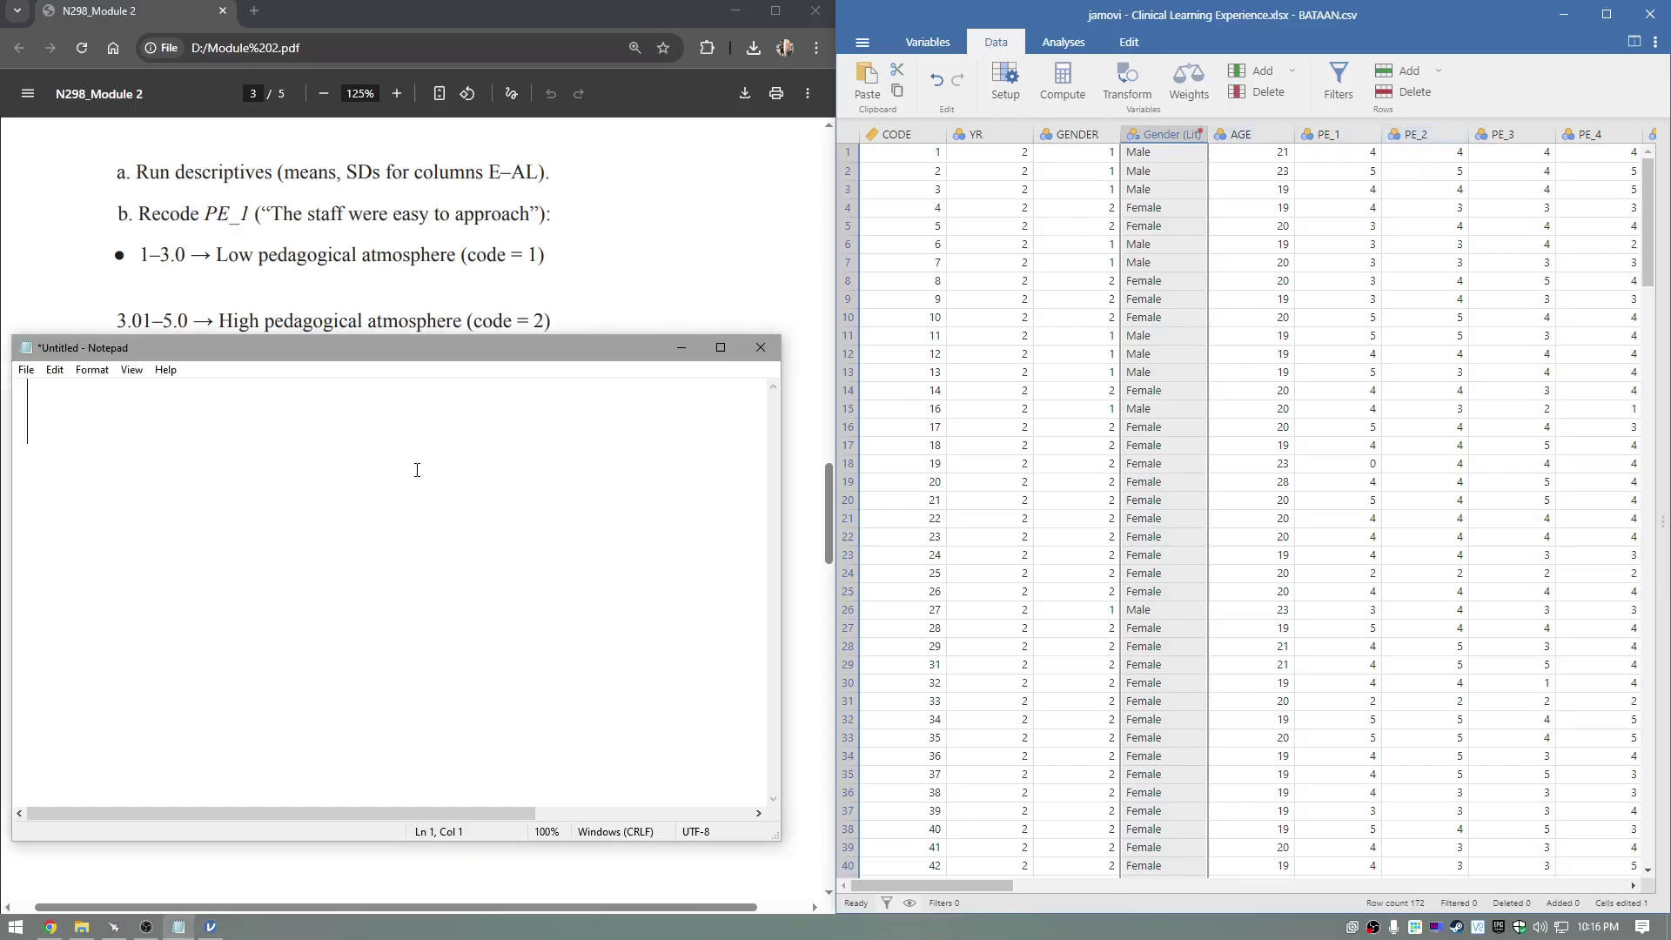
text(1.)
scroll(485, 505, down, 4)
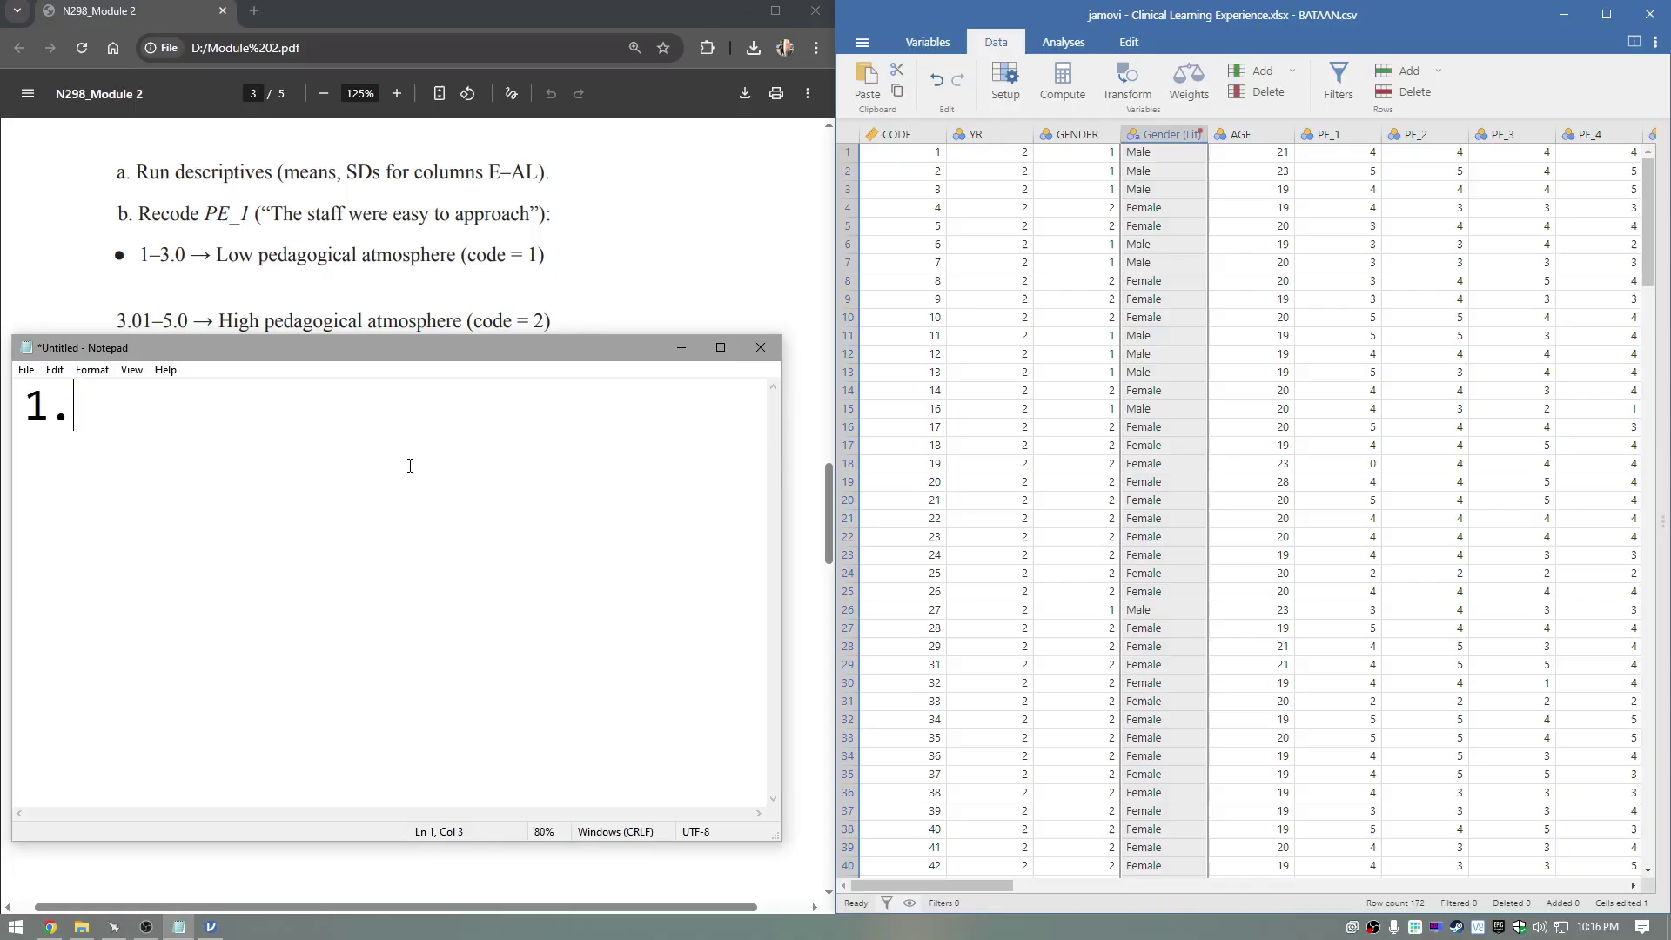
click(409, 465)
text(What is the)
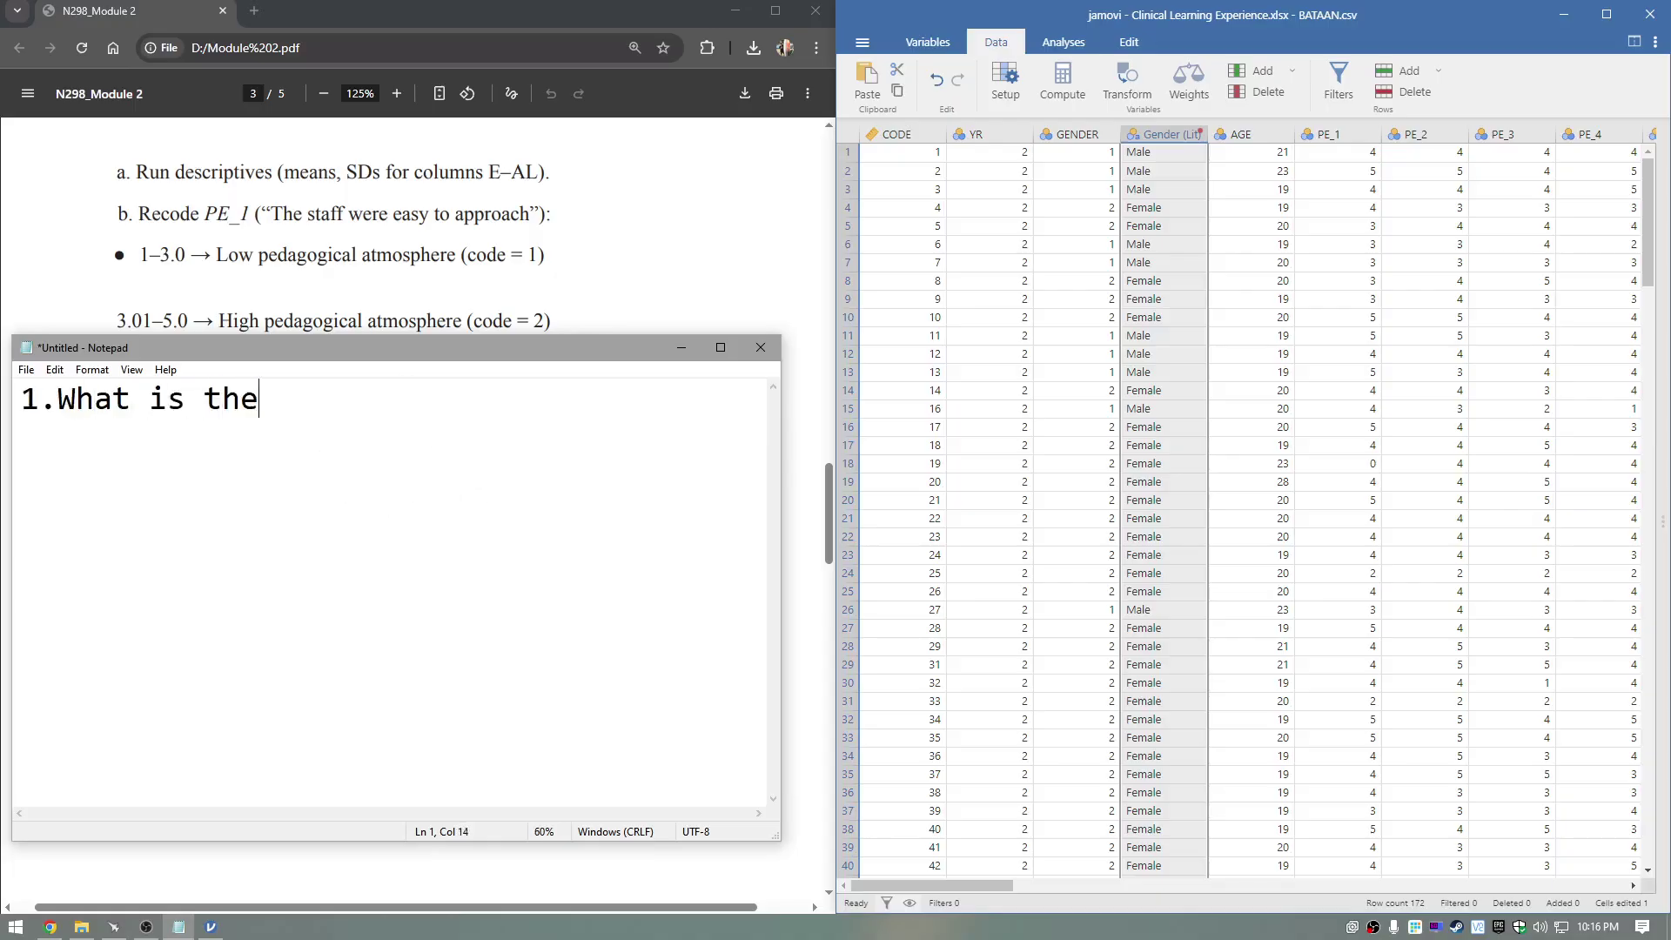
text( Mean PE_)
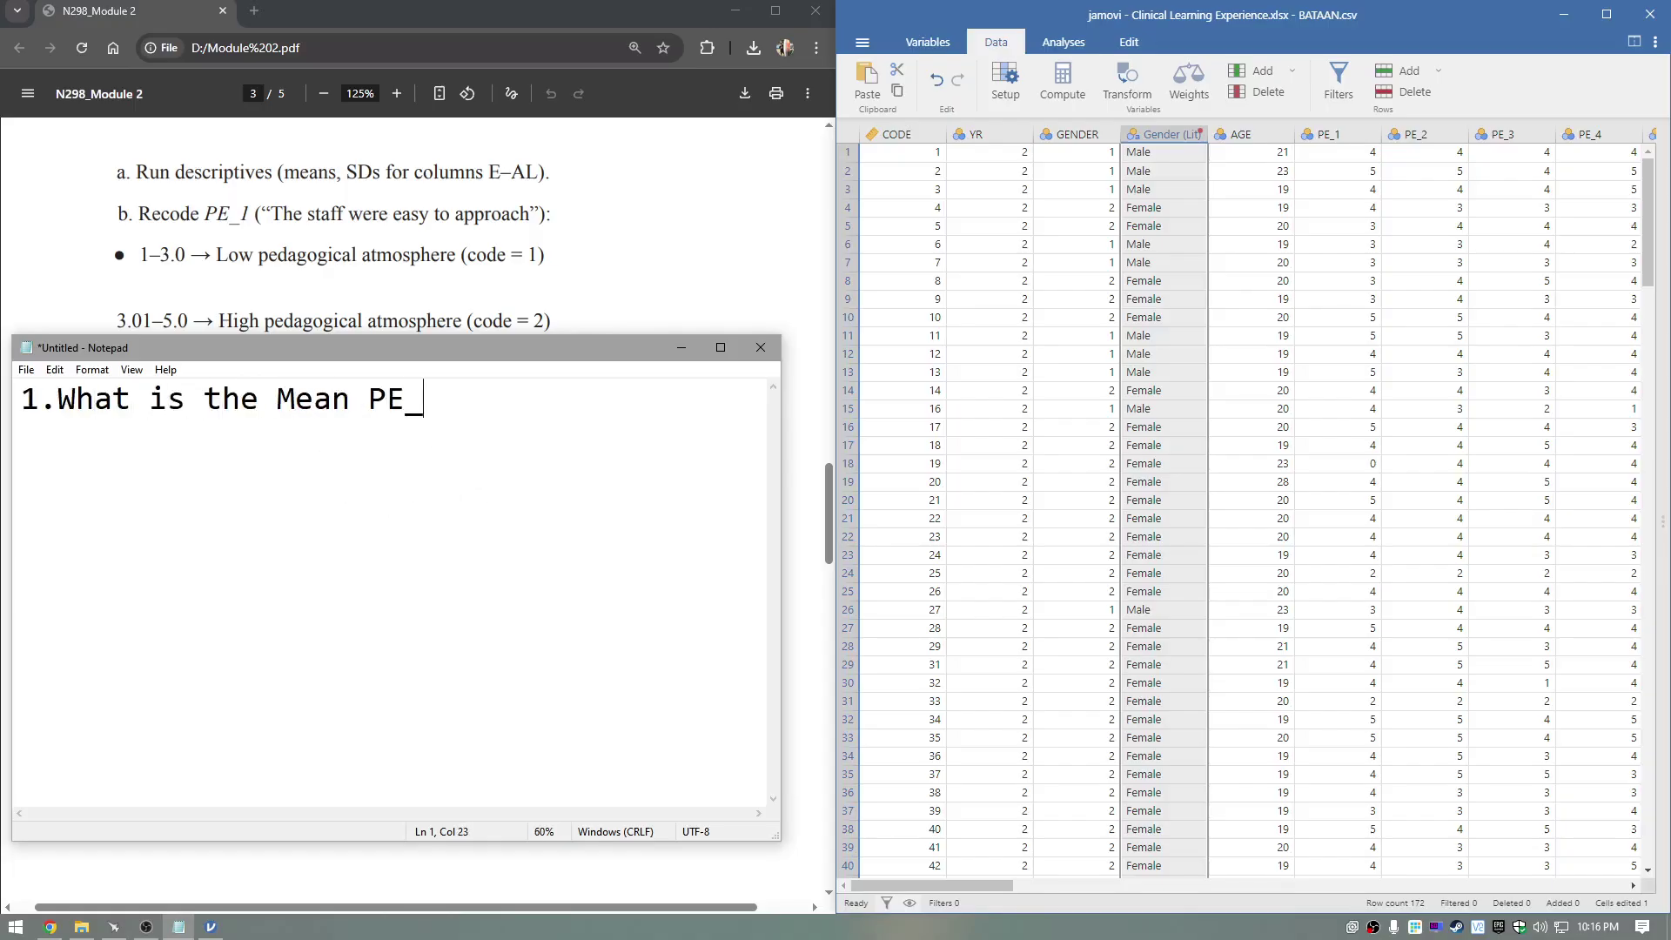
text(1 in Males?)
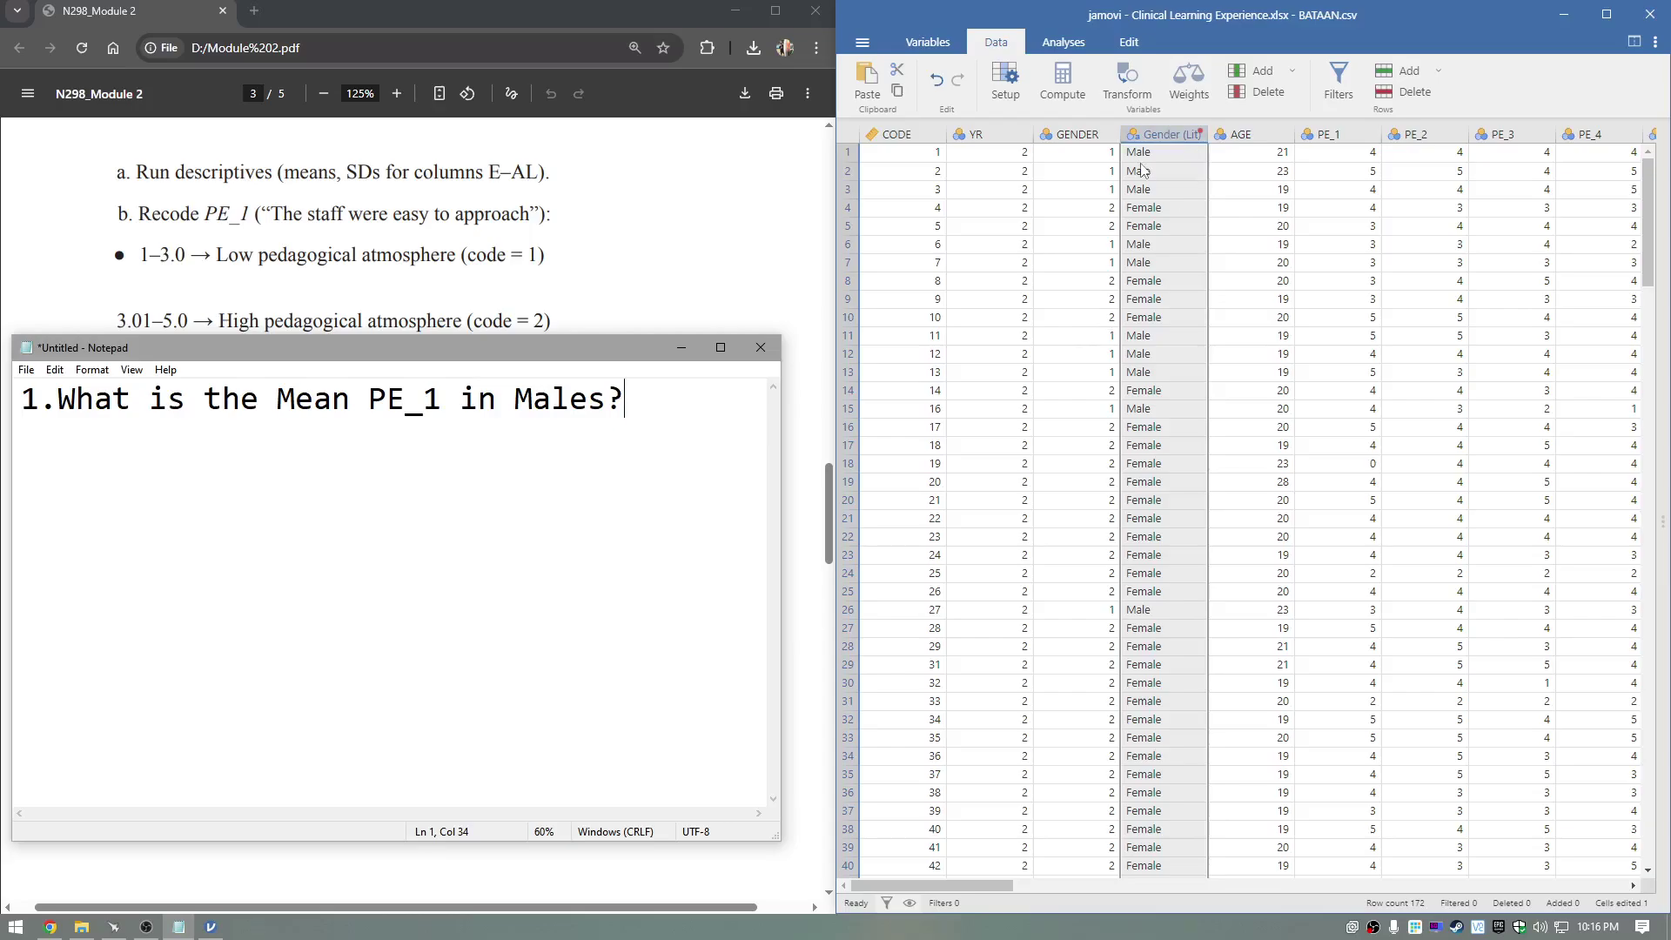
click(1156, 137)
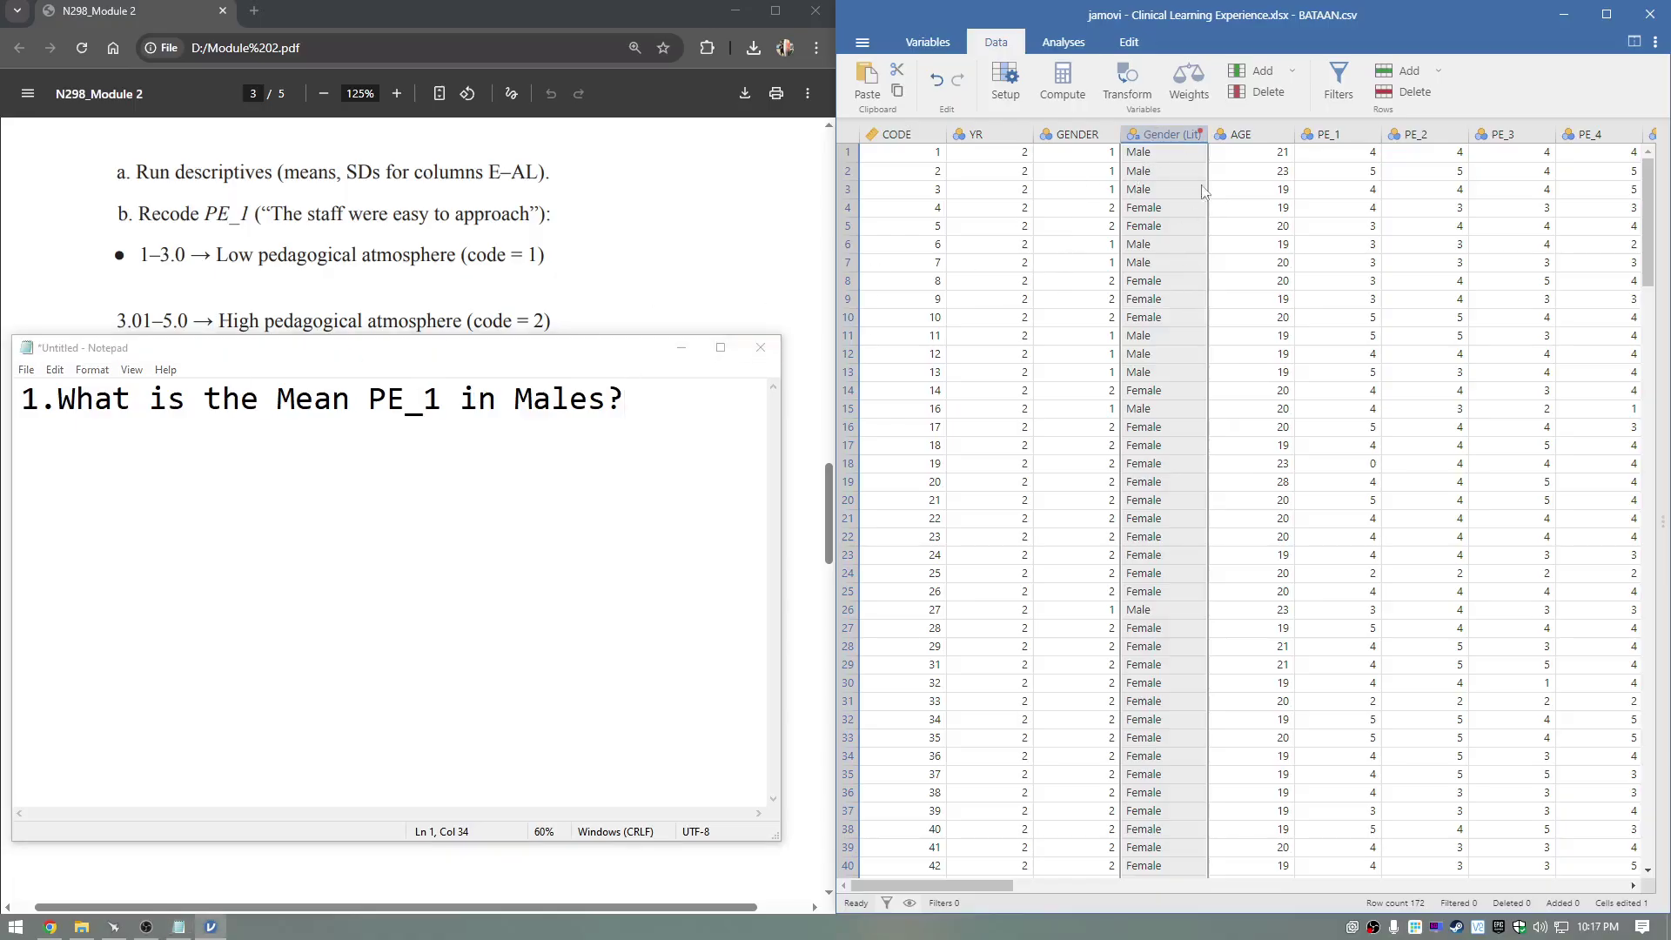
click(1329, 136)
click(1164, 136)
click(1077, 96)
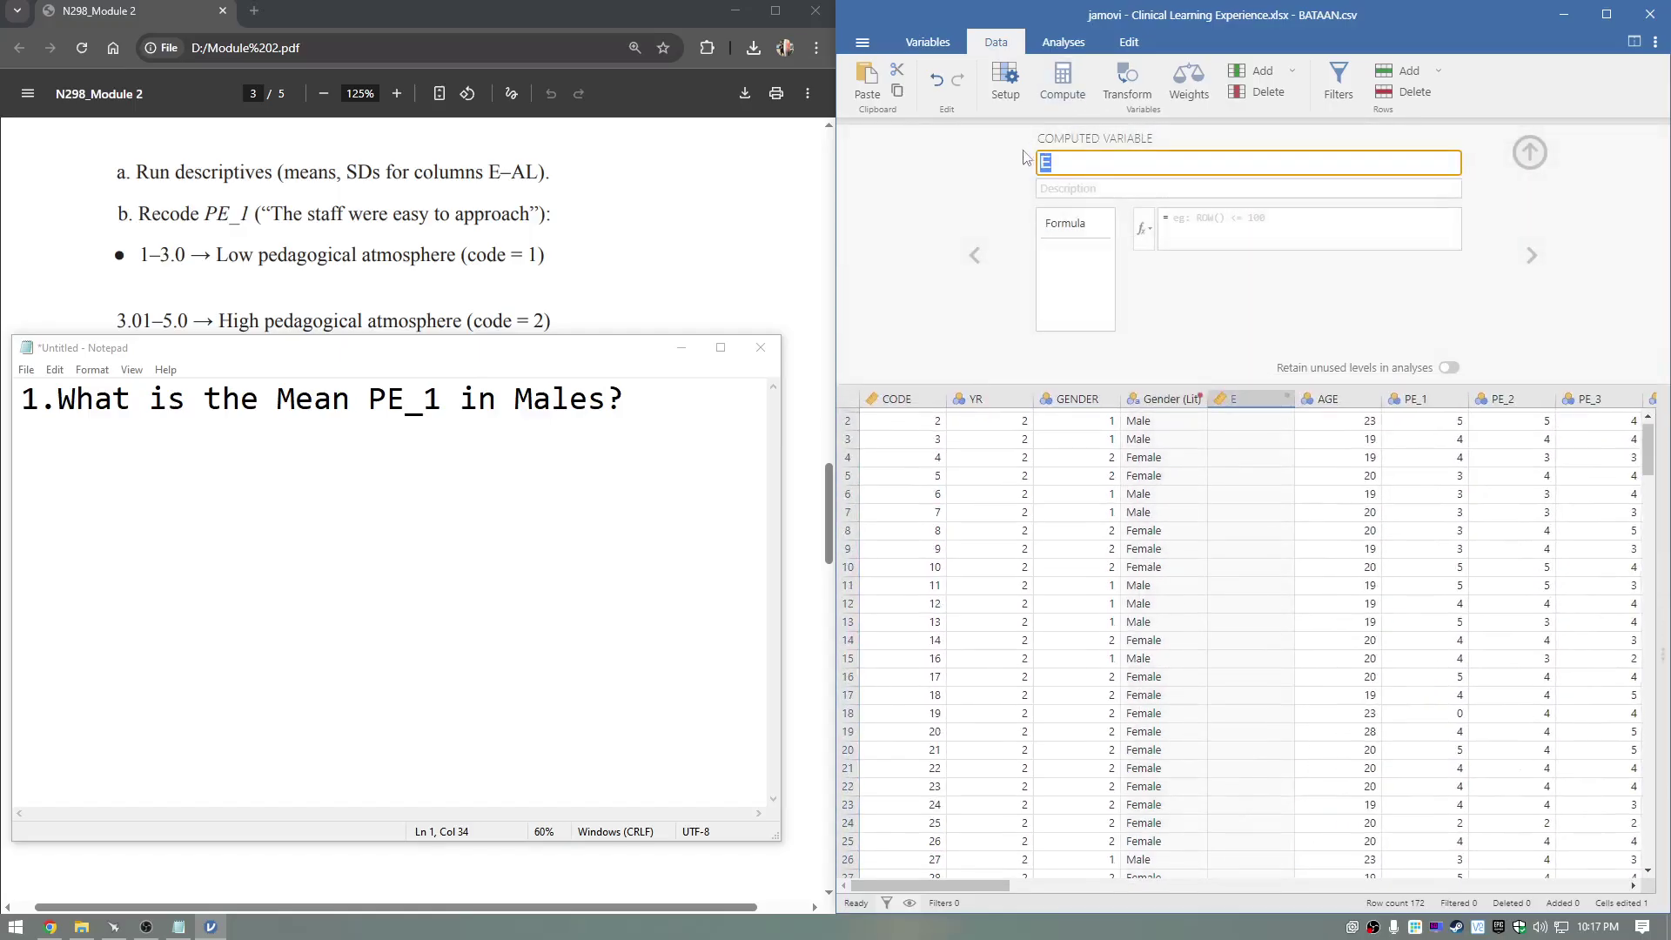
click(1534, 164)
right_click(1250, 137)
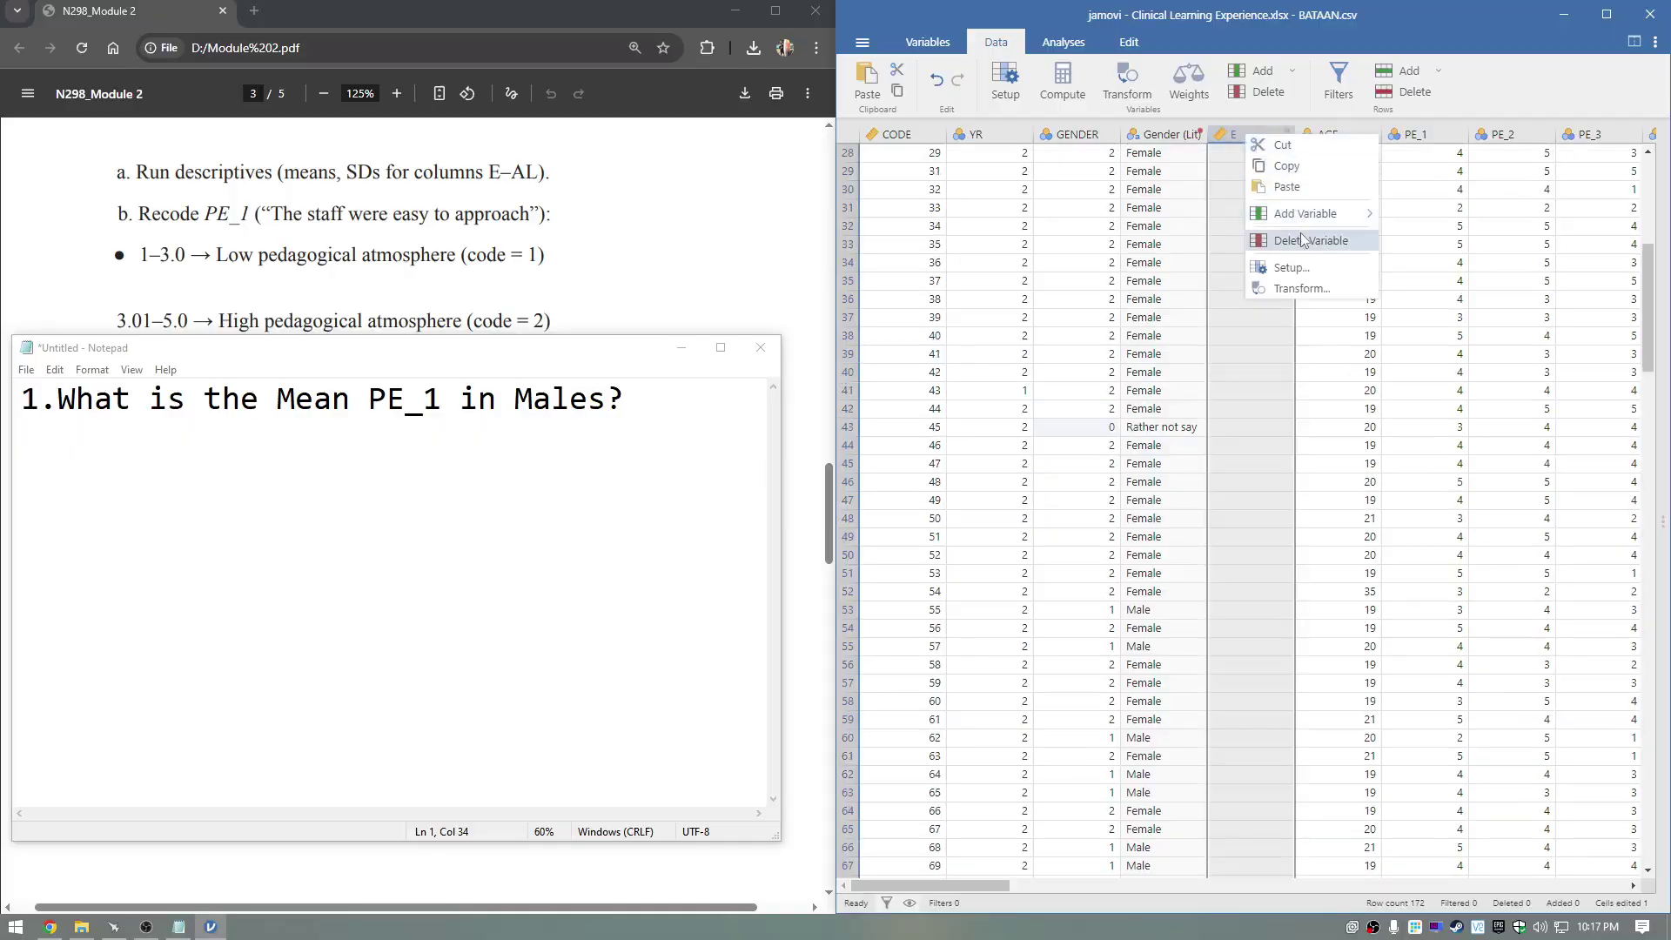
click(1323, 233)
click(1186, 365)
Run a Descriptives analysis in jamovi on PE_1, split by Gender (Lit)
click(1063, 42)
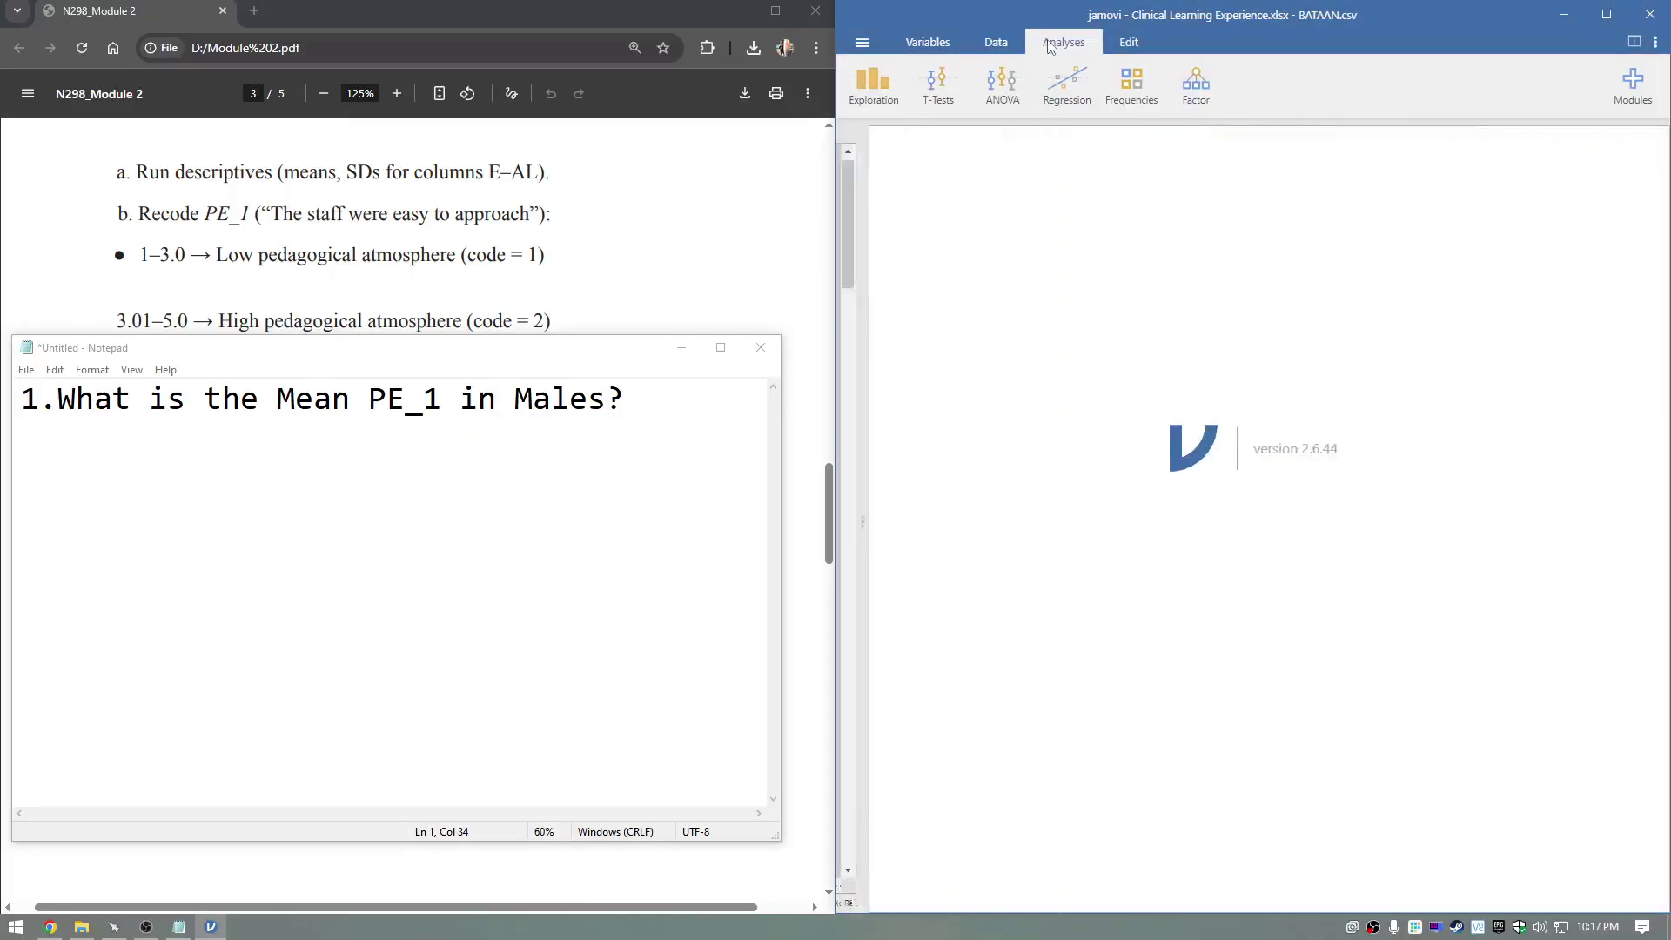
click(855, 92)
click(883, 128)
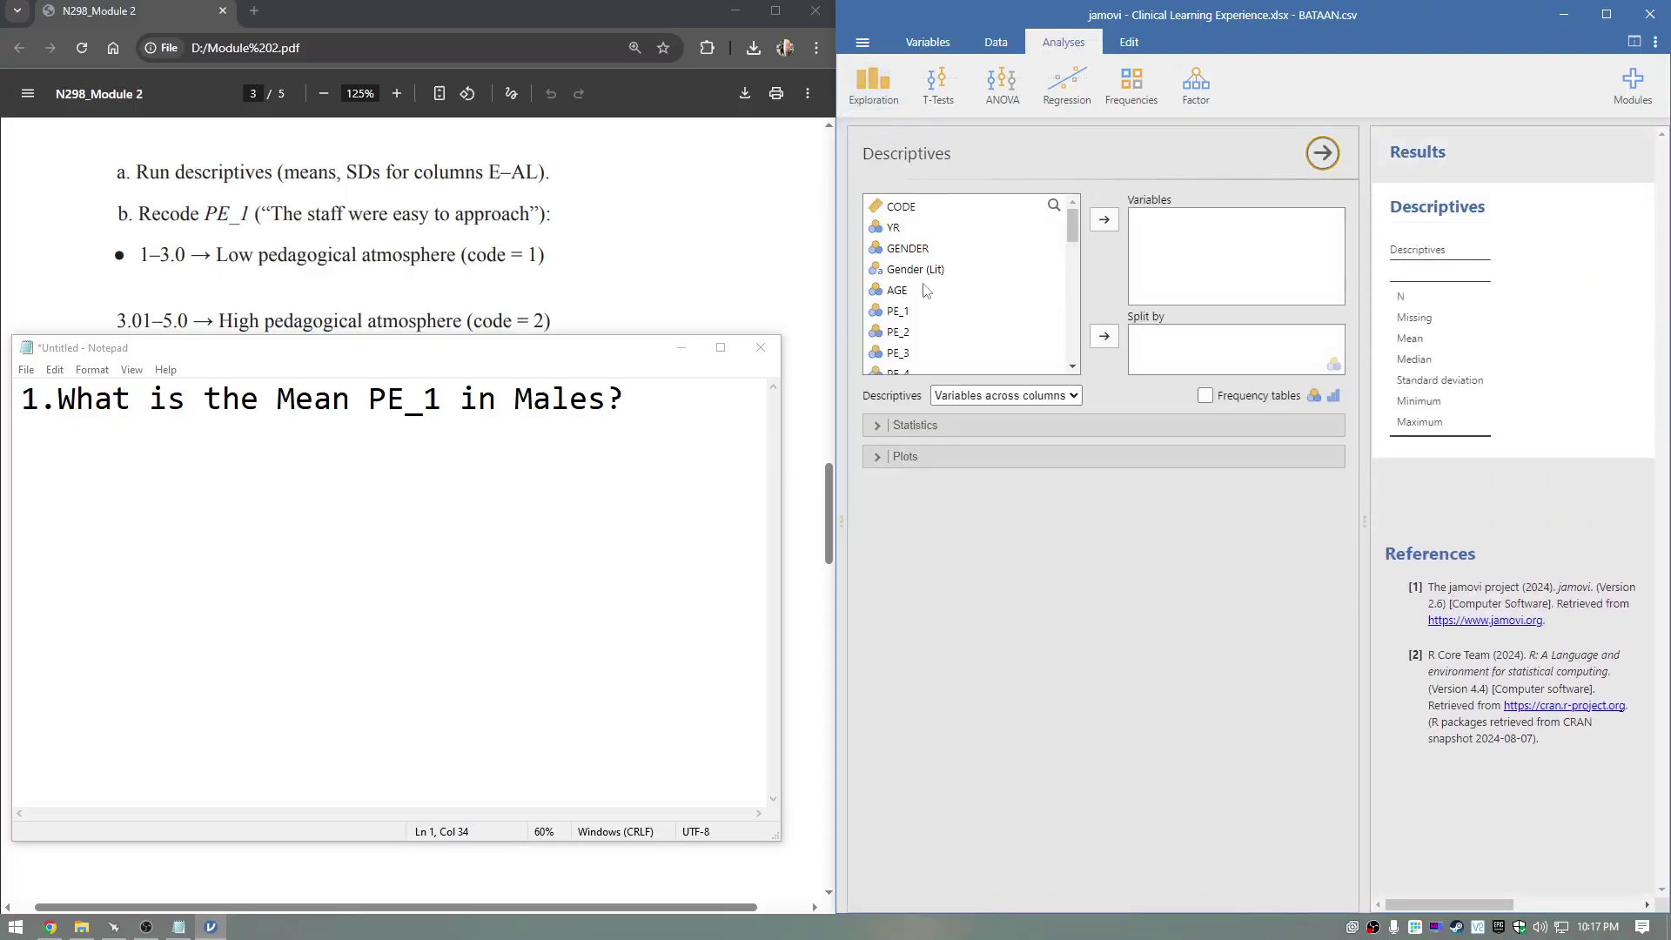
click(919, 313)
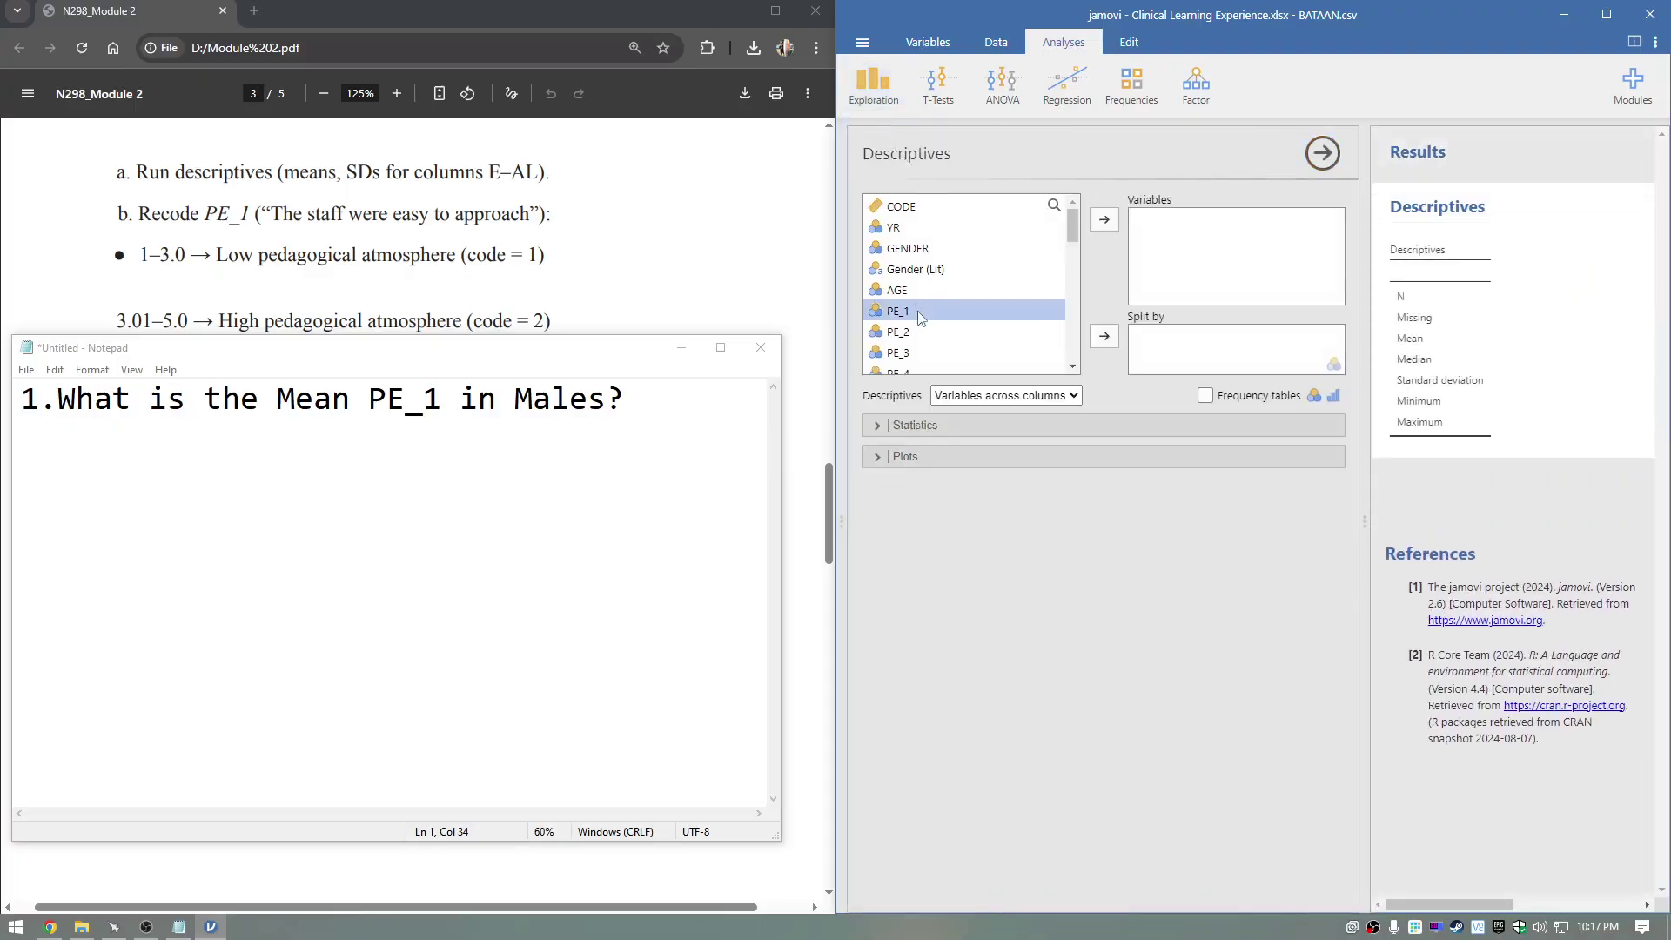
click(1103, 220)
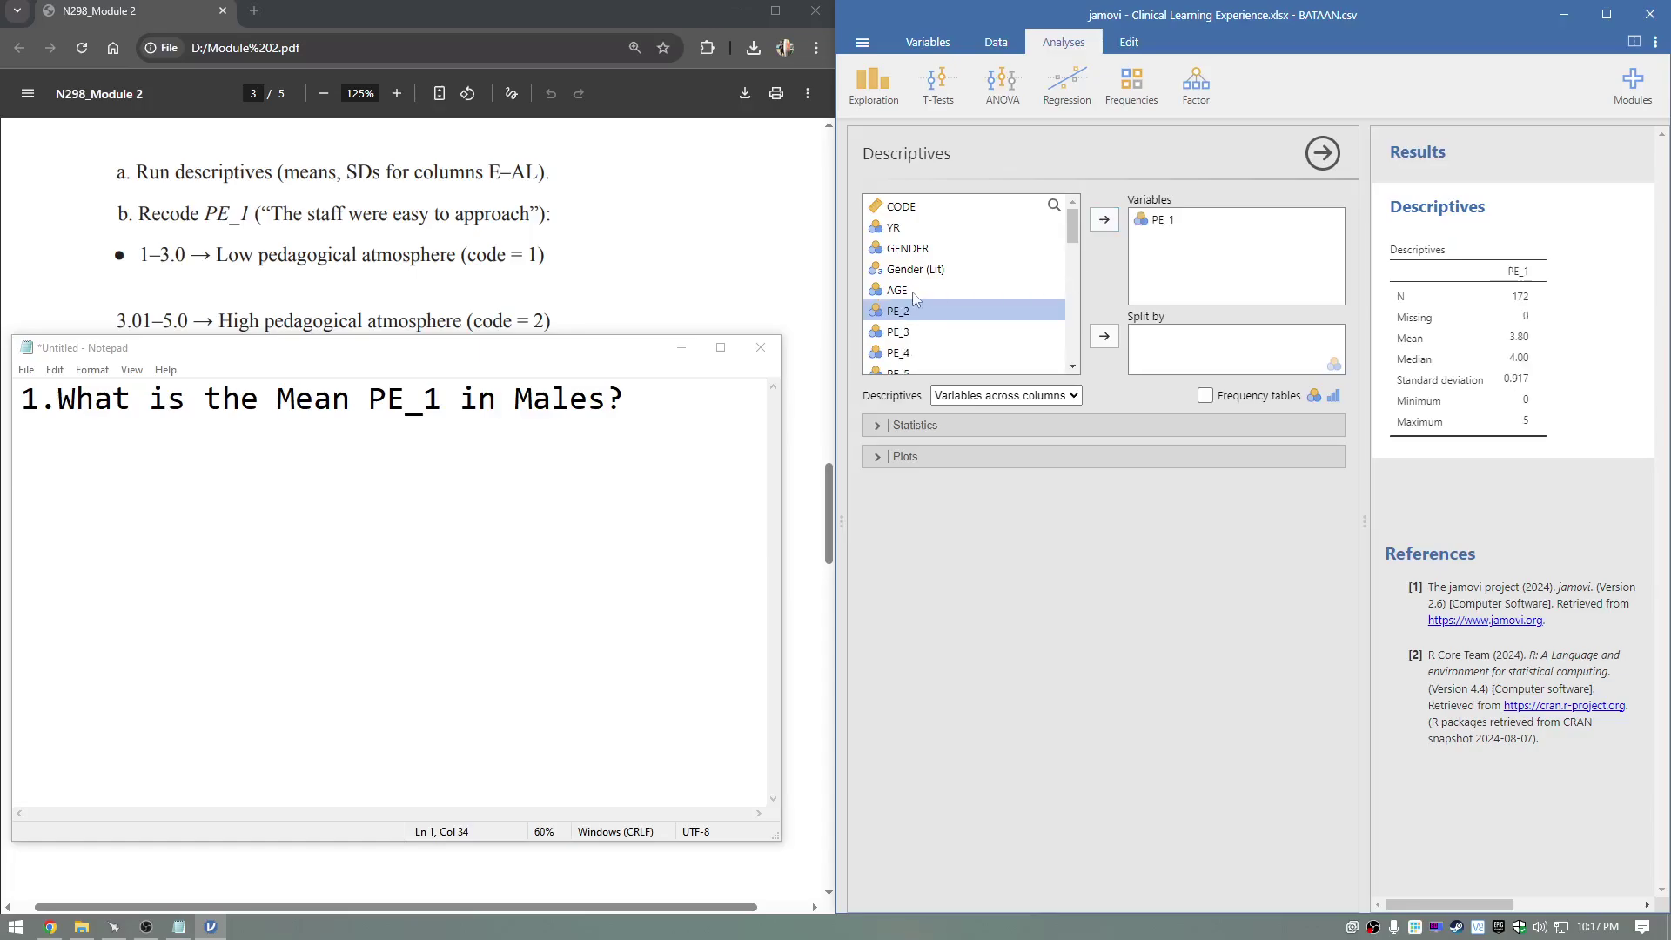
click(931, 272)
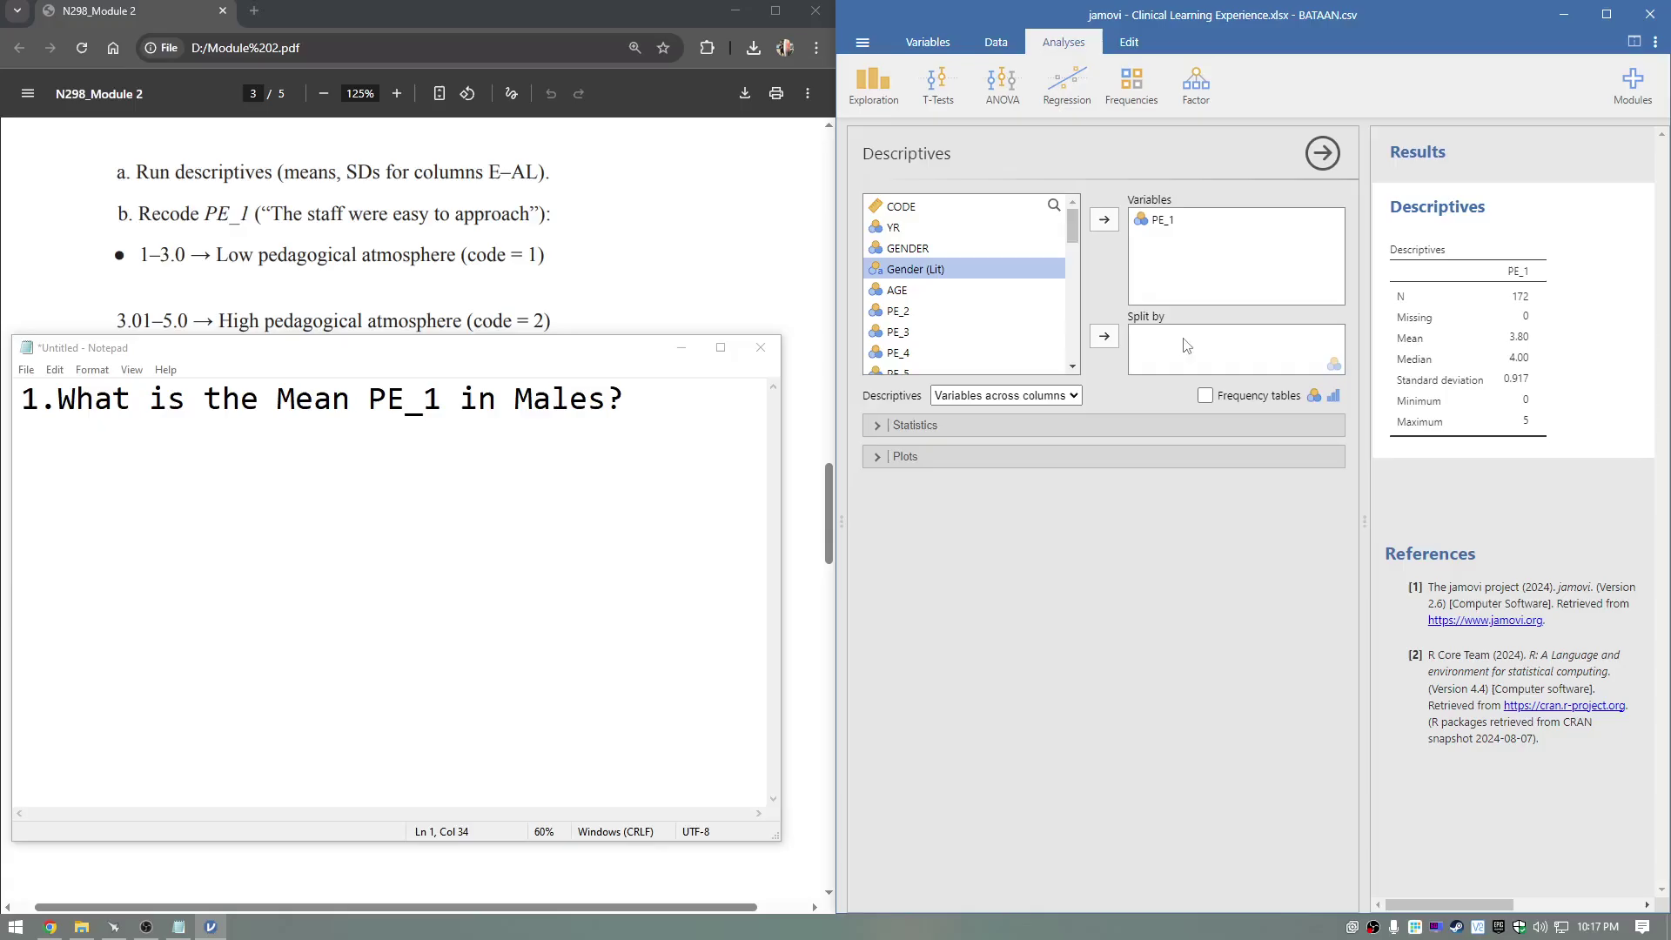
click(1103, 336)
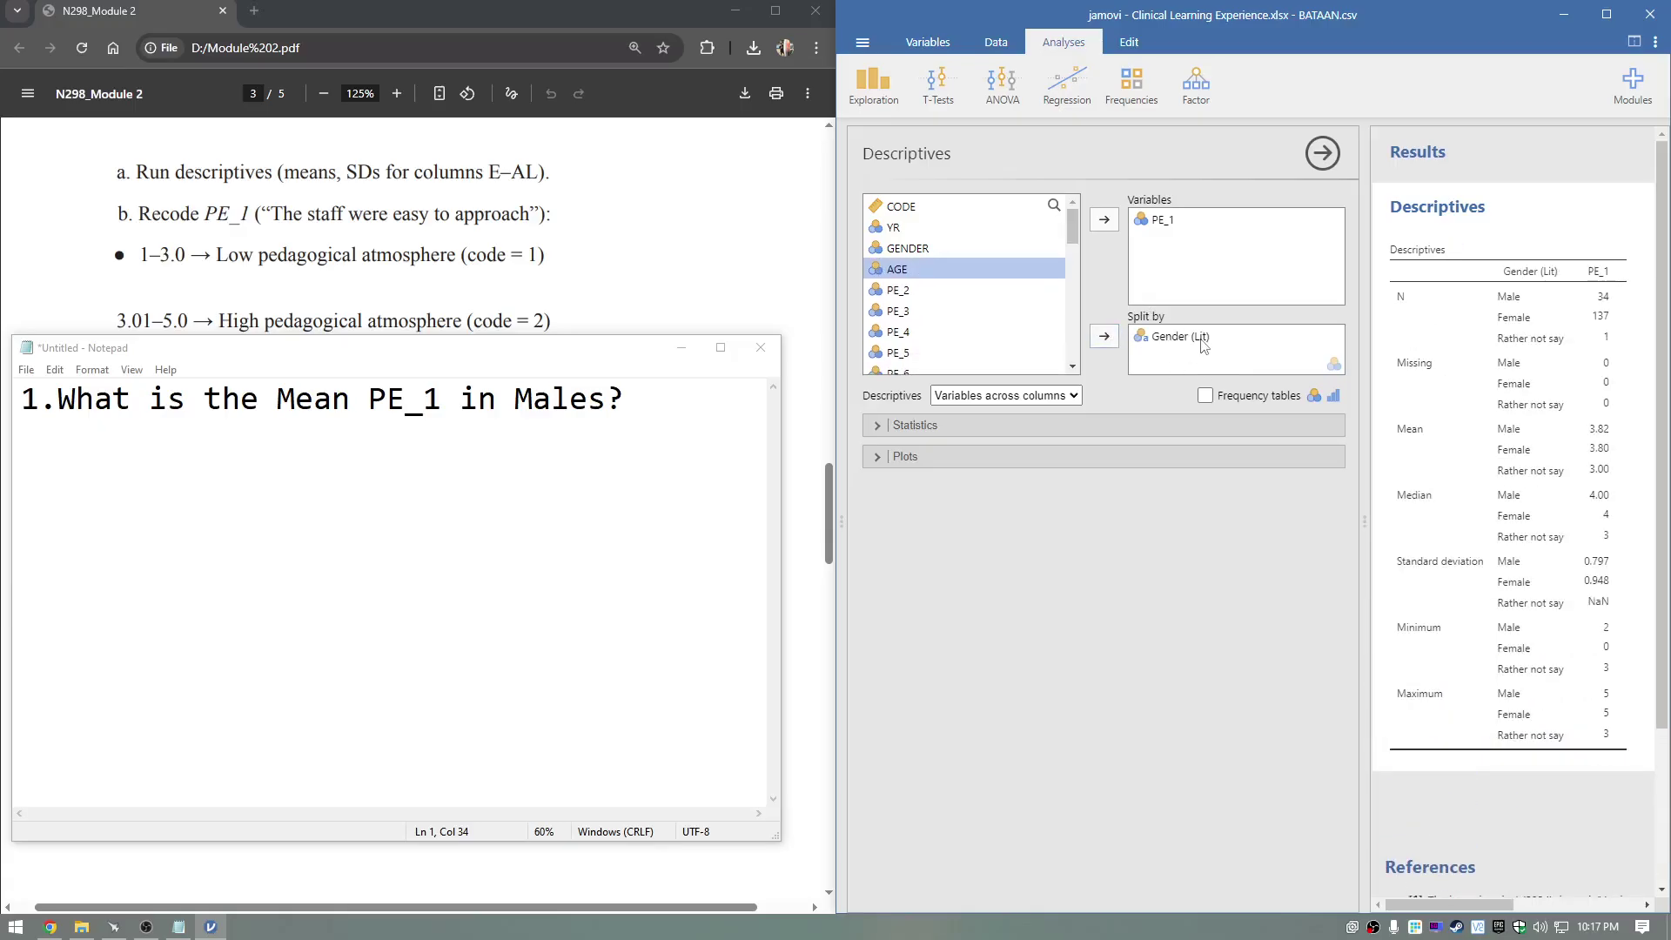
Maximize the jamovi window to give the PE_1 by Gender (Lit) results more room and close the Descriptives options
click(1167, 228)
click(1179, 333)
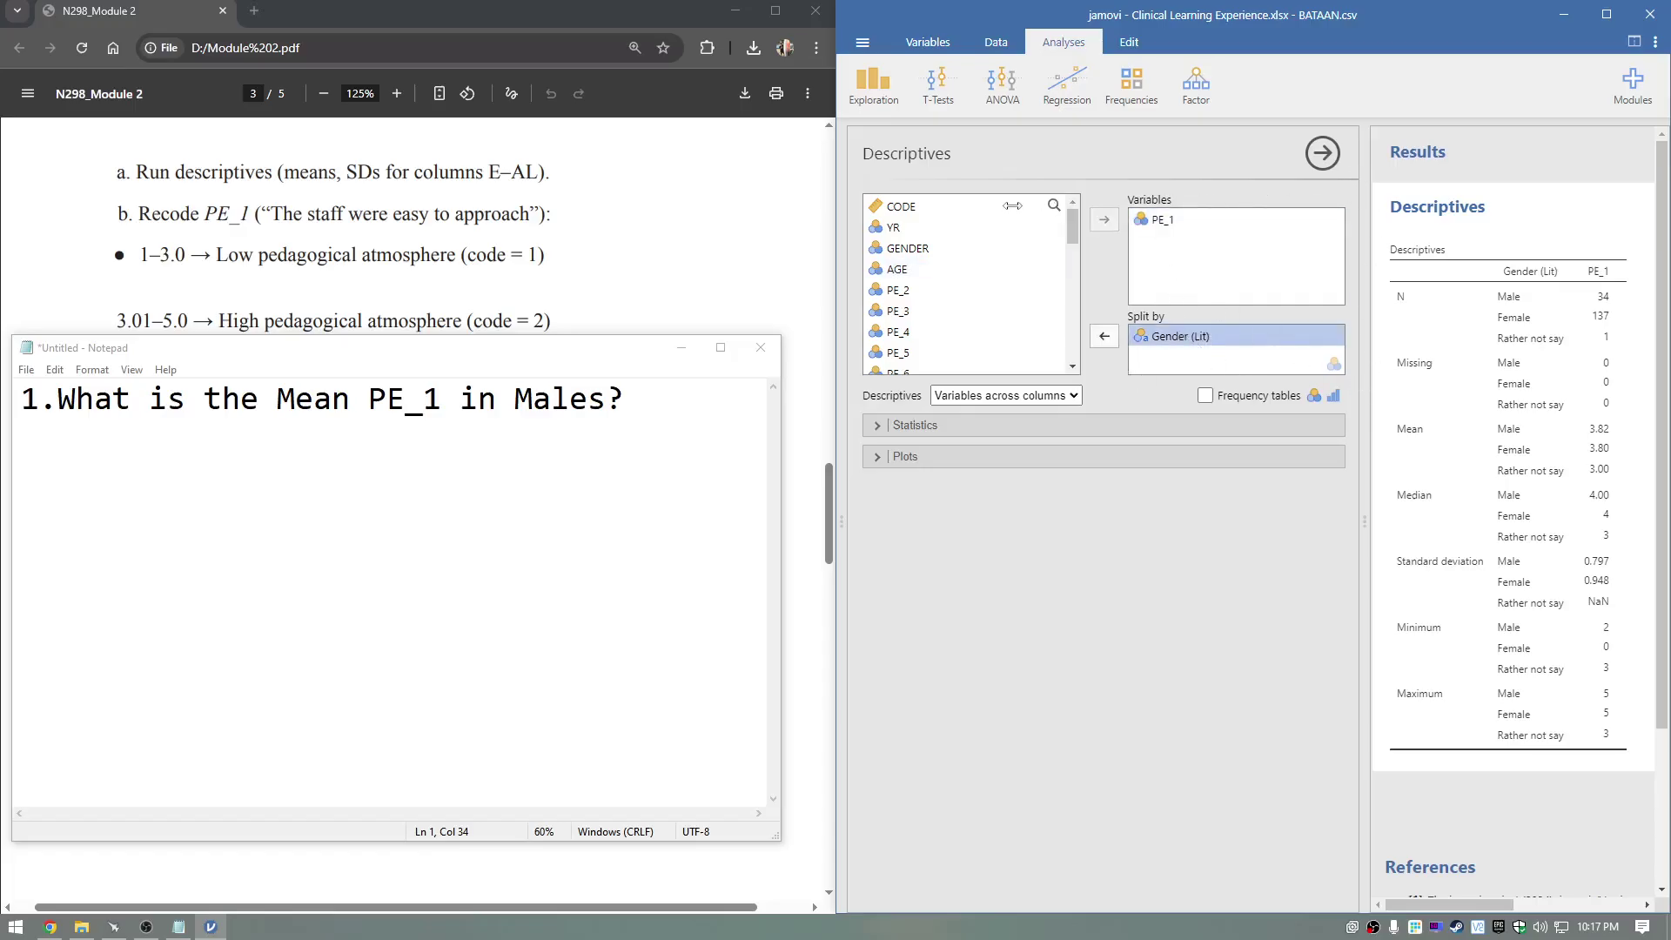
drag(1360, 155, 1365, 155)
click(1607, 14)
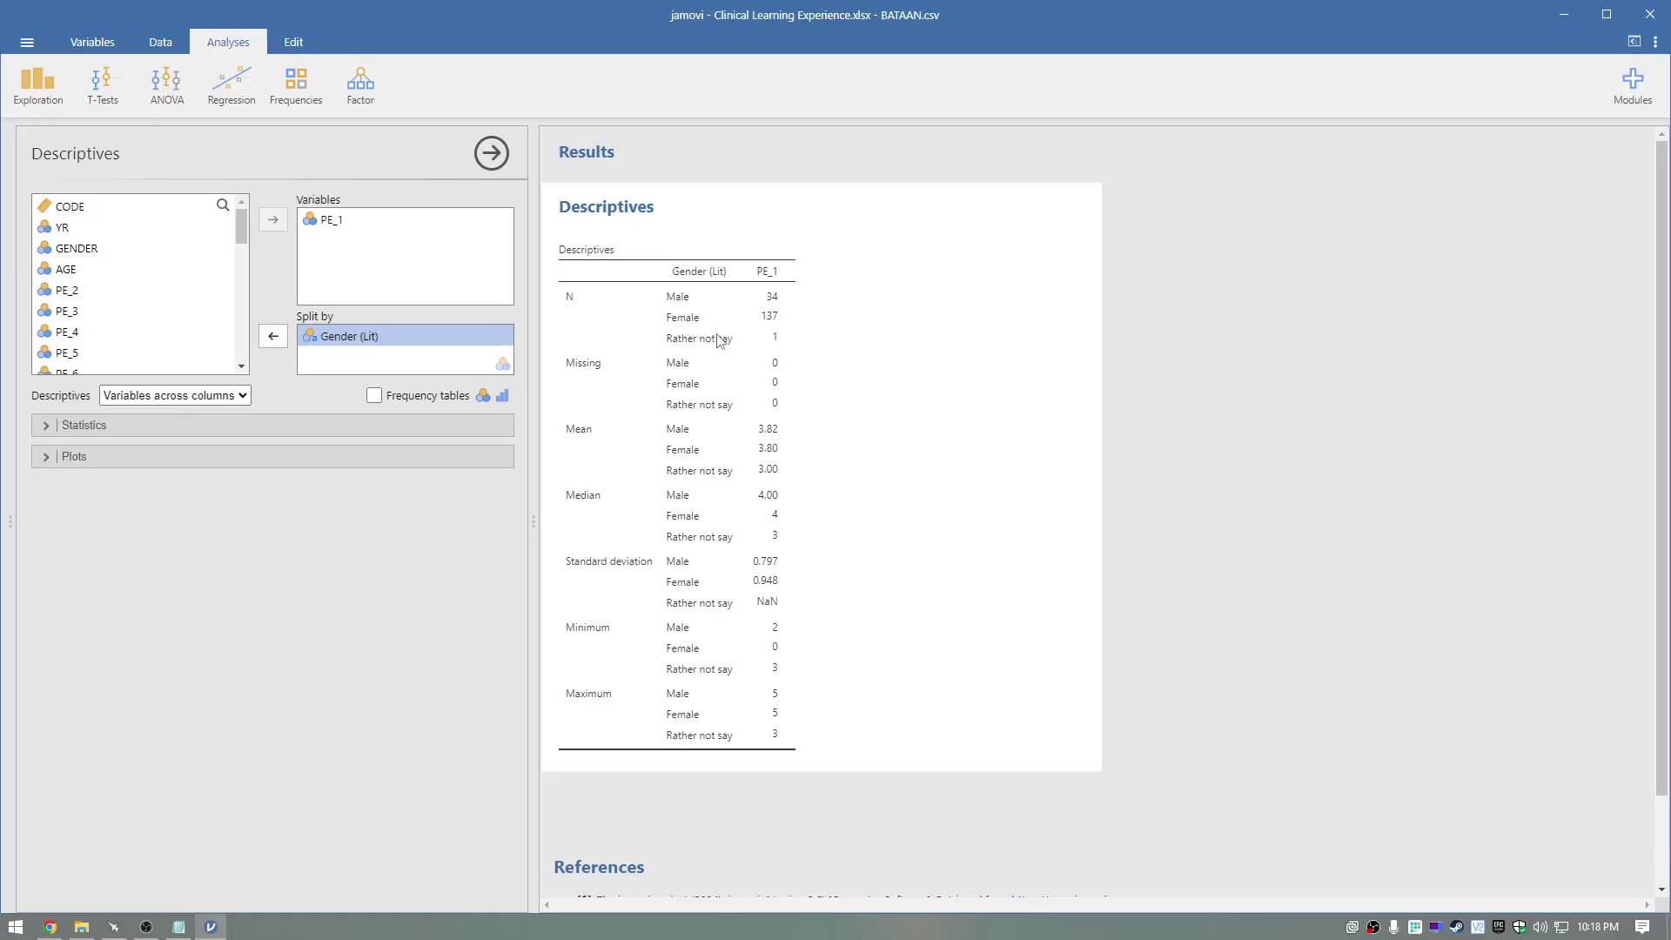
click(492, 154)
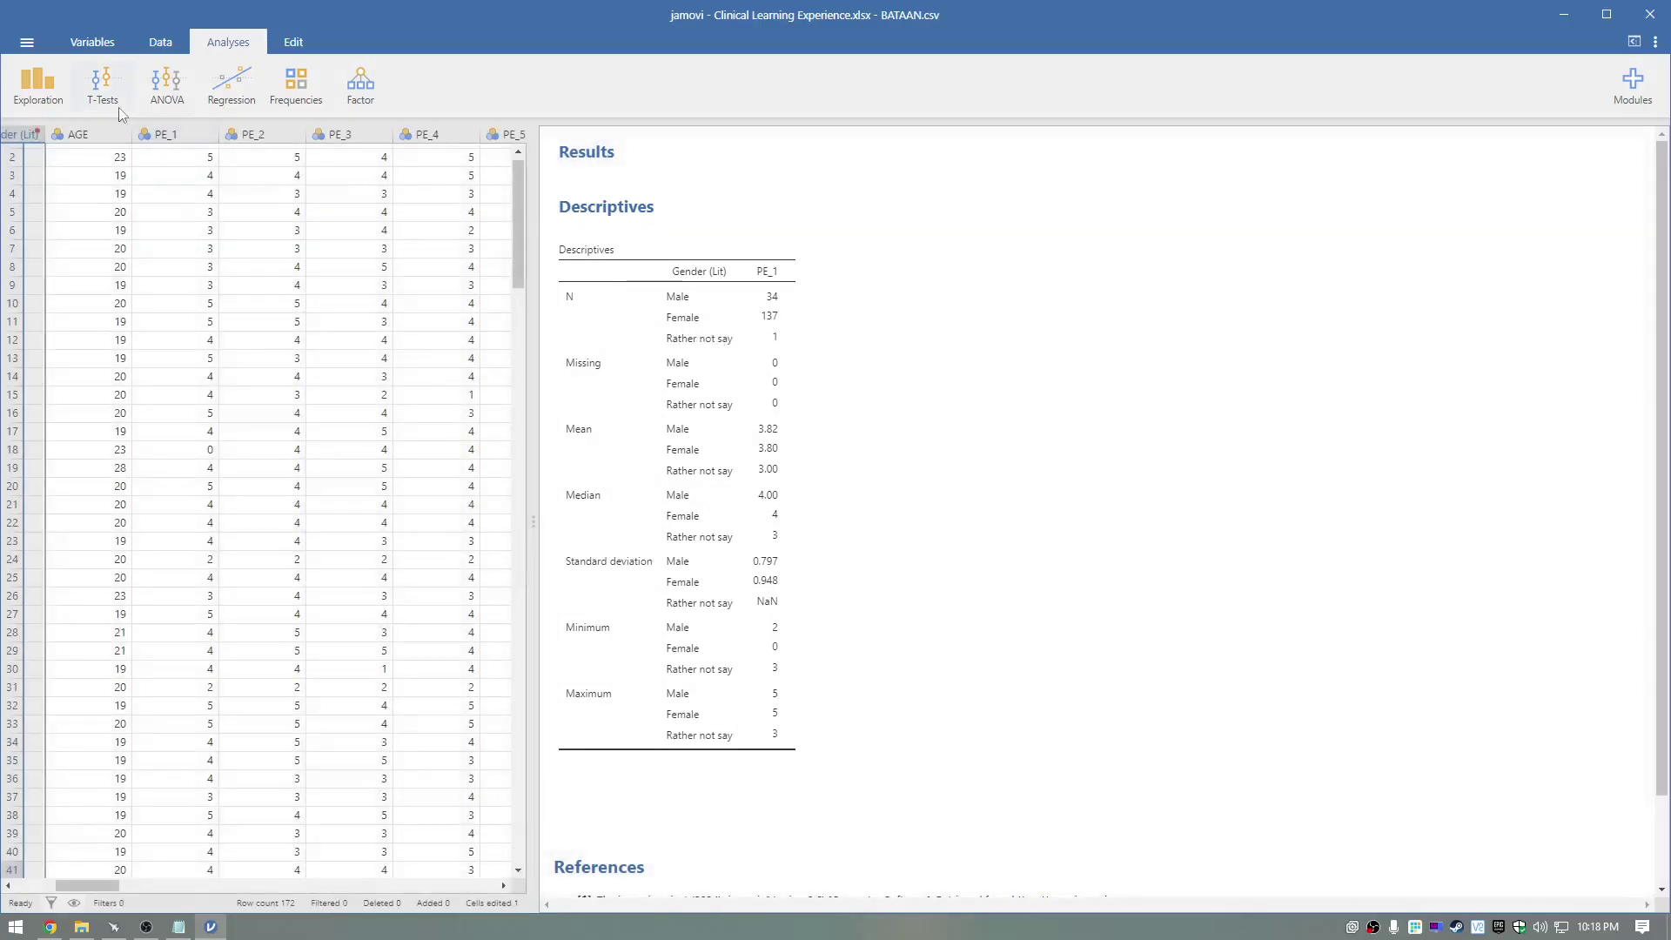
Show the data sheet and go to its first row, moving from AGE back through Gender (Lit) towards the first columns
click(149, 43)
click(92, 42)
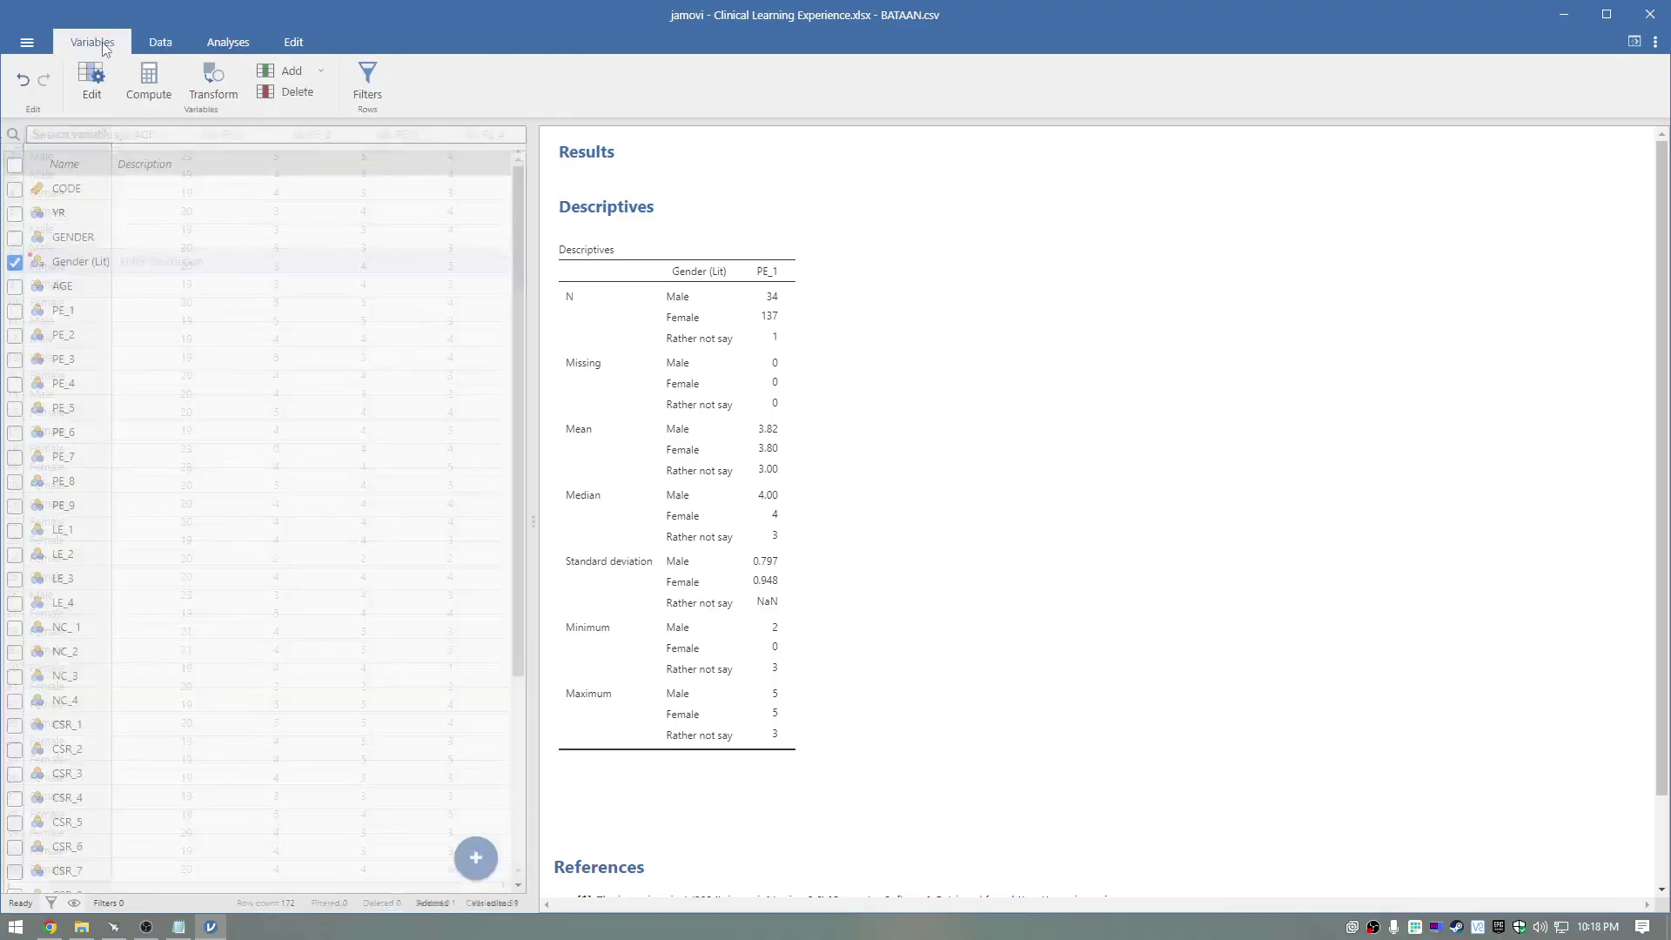
click(159, 42)
click(146, 135)
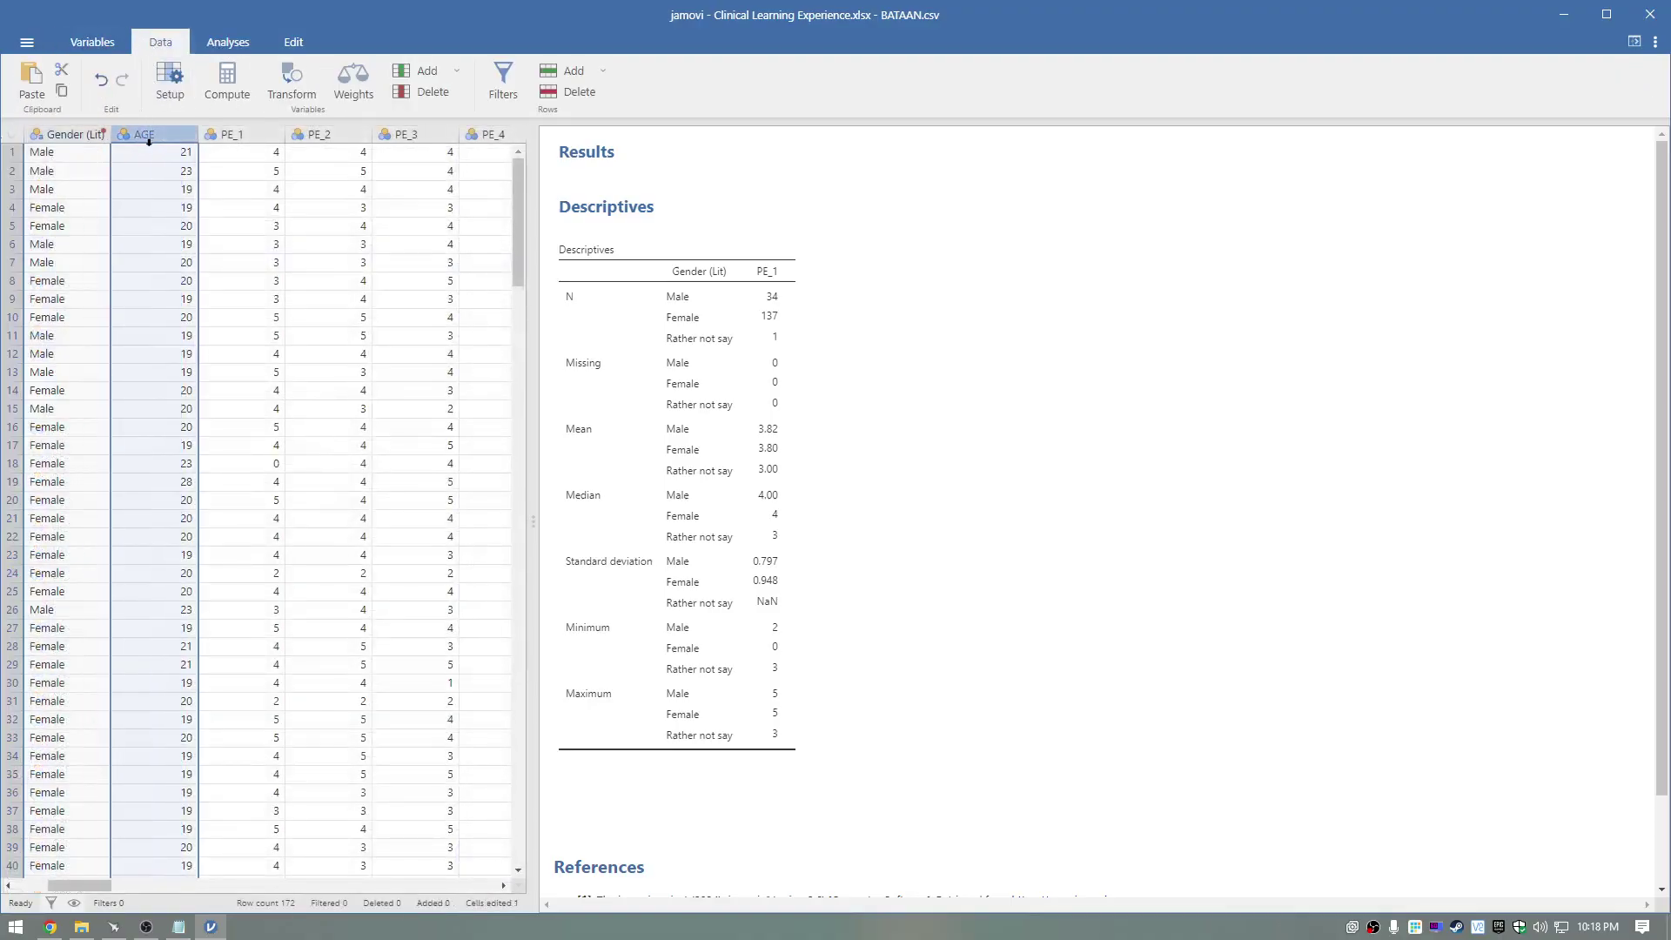
key(Down)
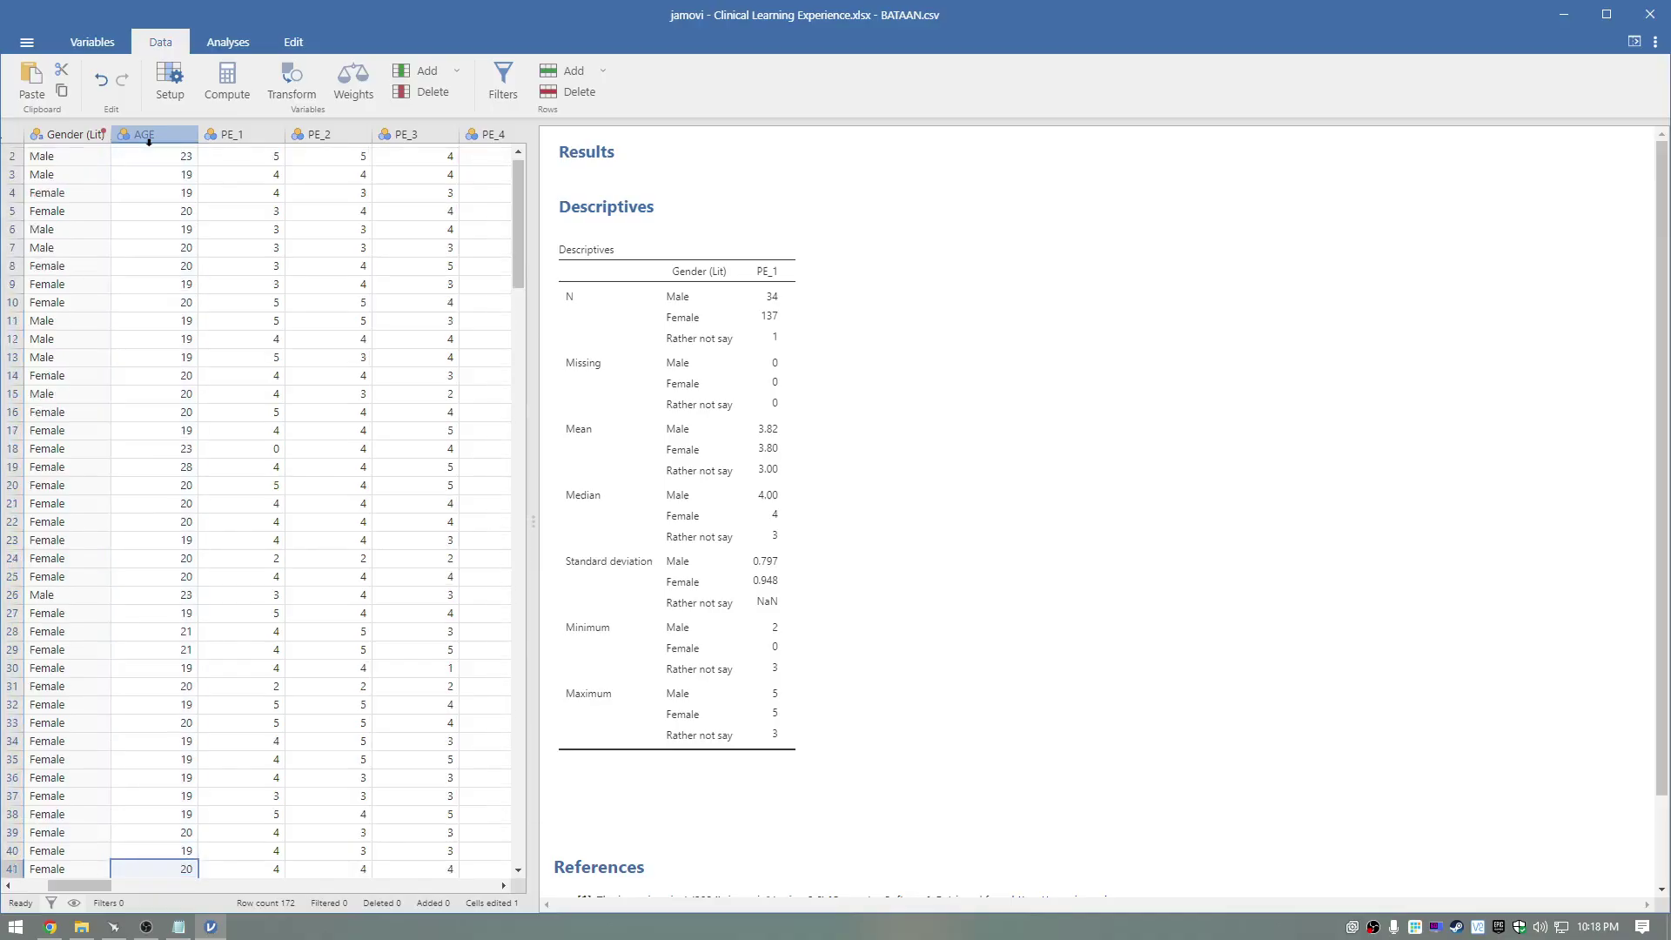
click(161, 154)
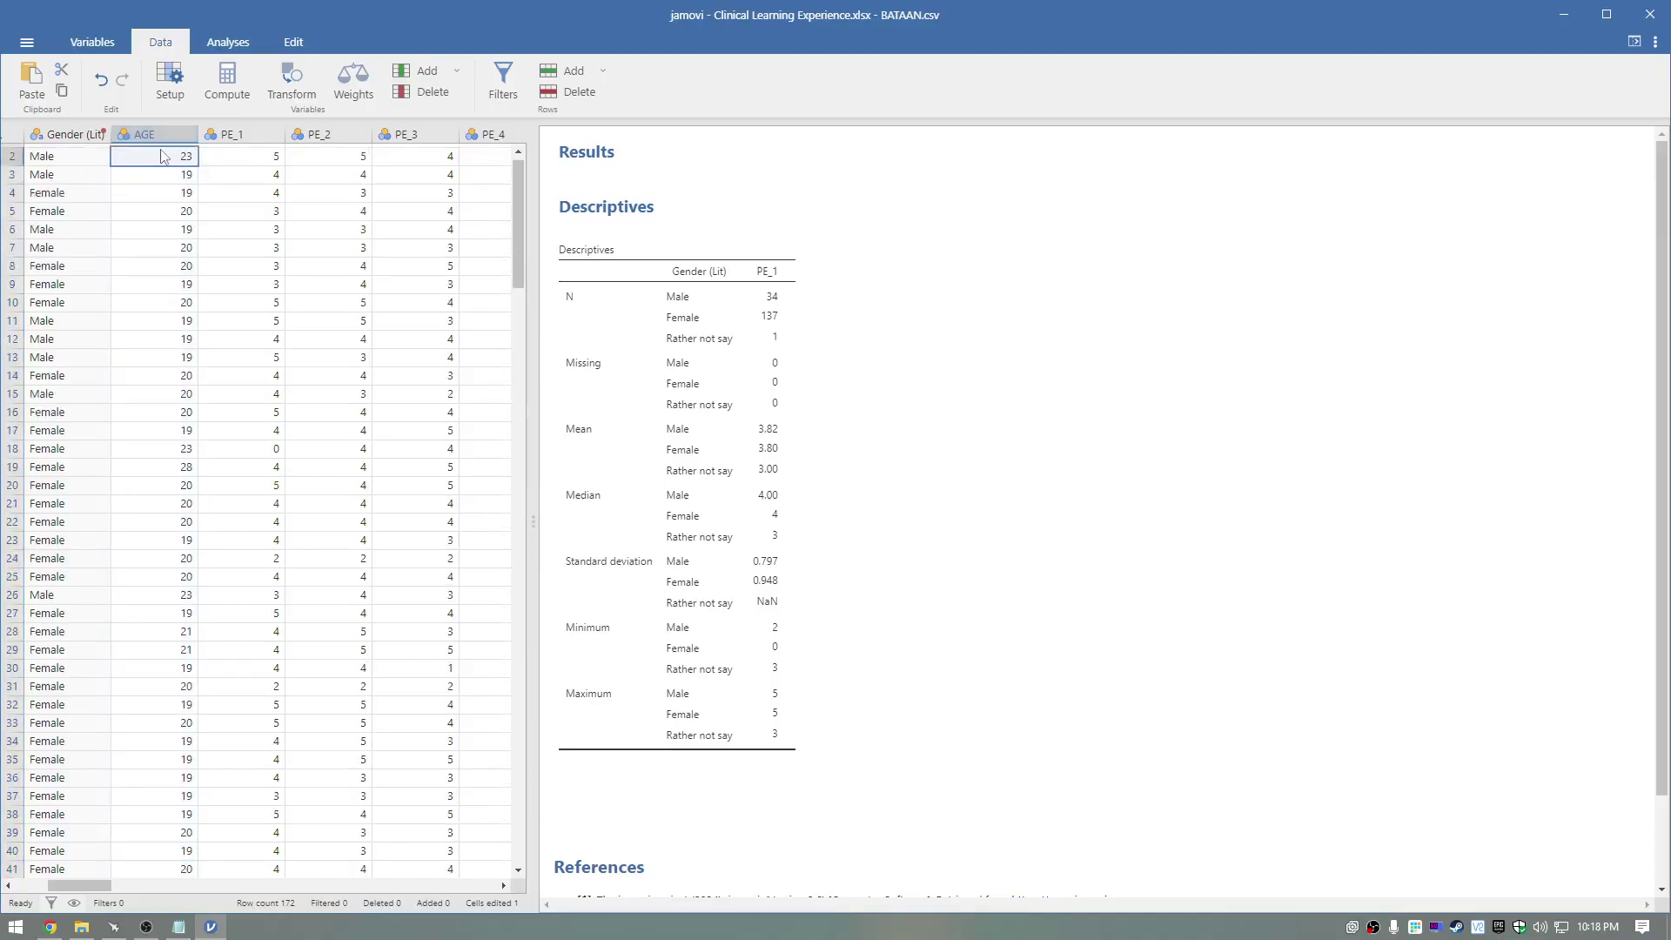
scroll(160, 151, up, 1)
click(161, 151)
key(Left)
key(Left)
key(Left)
key(Left)
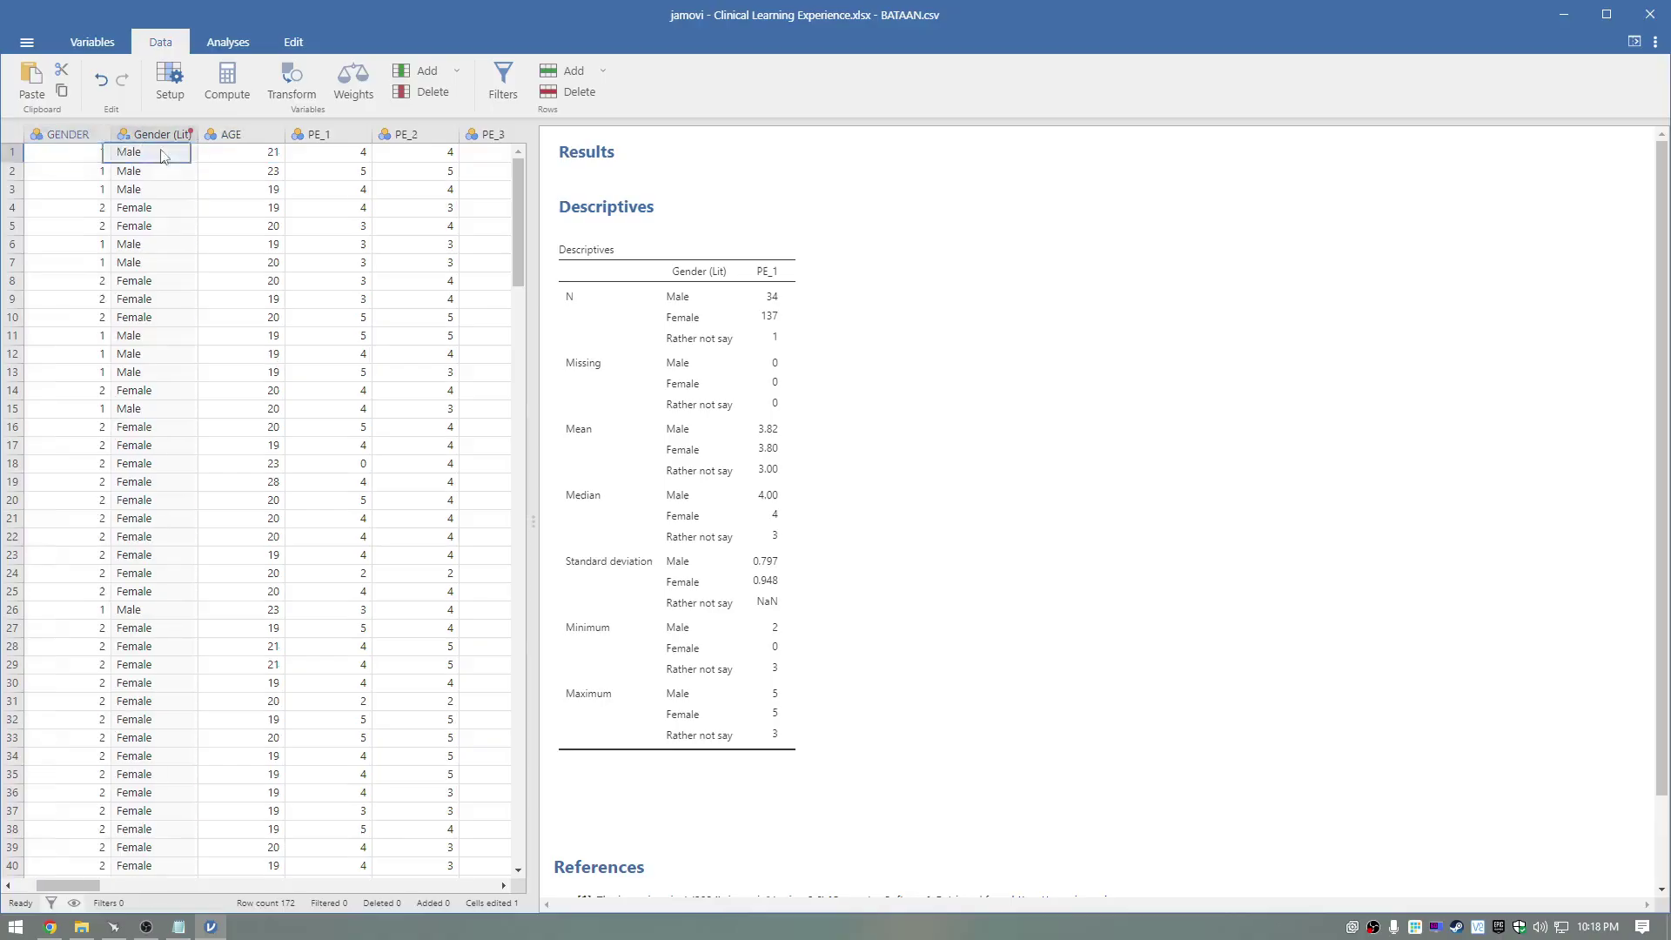